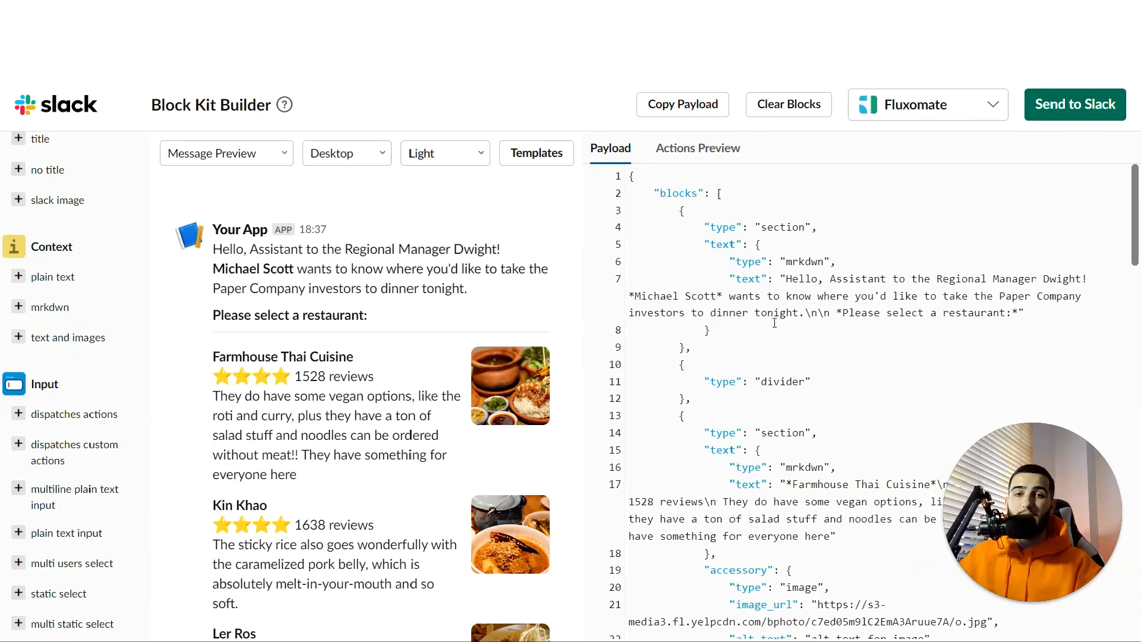
# Insert the copied Block Kit payload with the EOD reminder and Complete Report button into the Slack module's Blocks.
pyautogui.scroll(-5, 652, 260)
pyautogui.scroll(5, 737, 342)
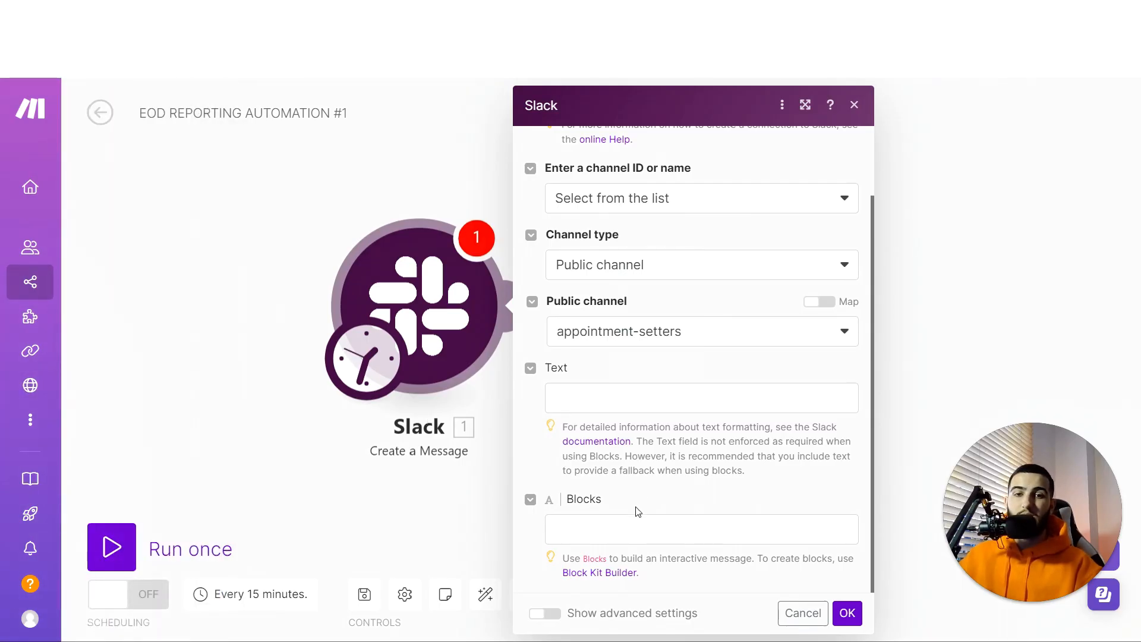
pyautogui.click(627, 527)
pyautogui.hotkey('ctrl', 'v')
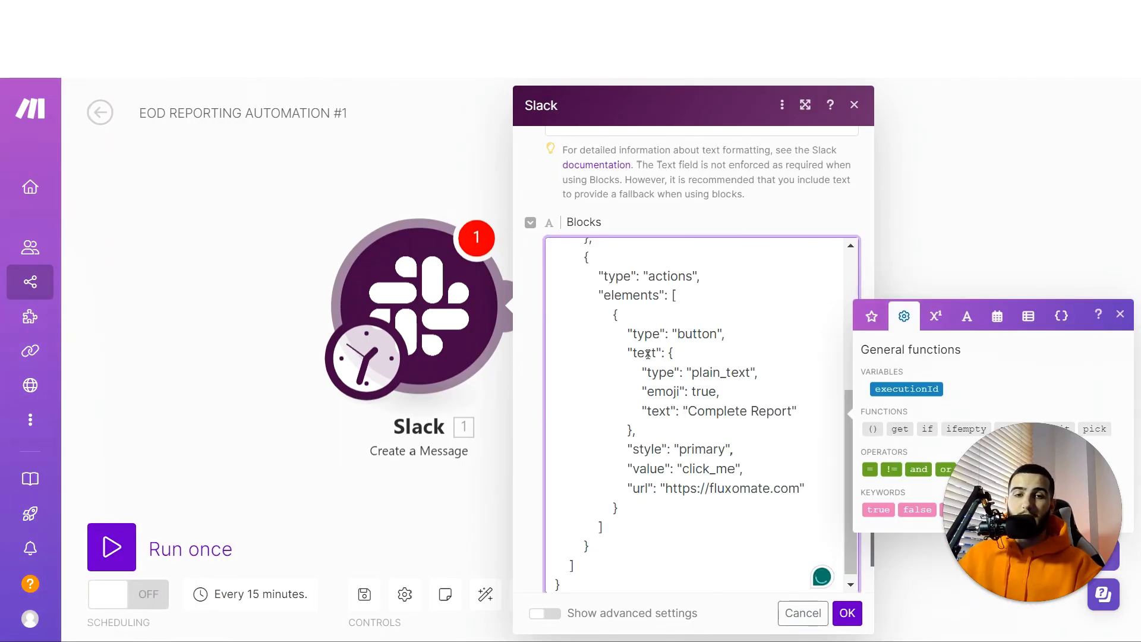
pyautogui.scroll(5, 749, 289)
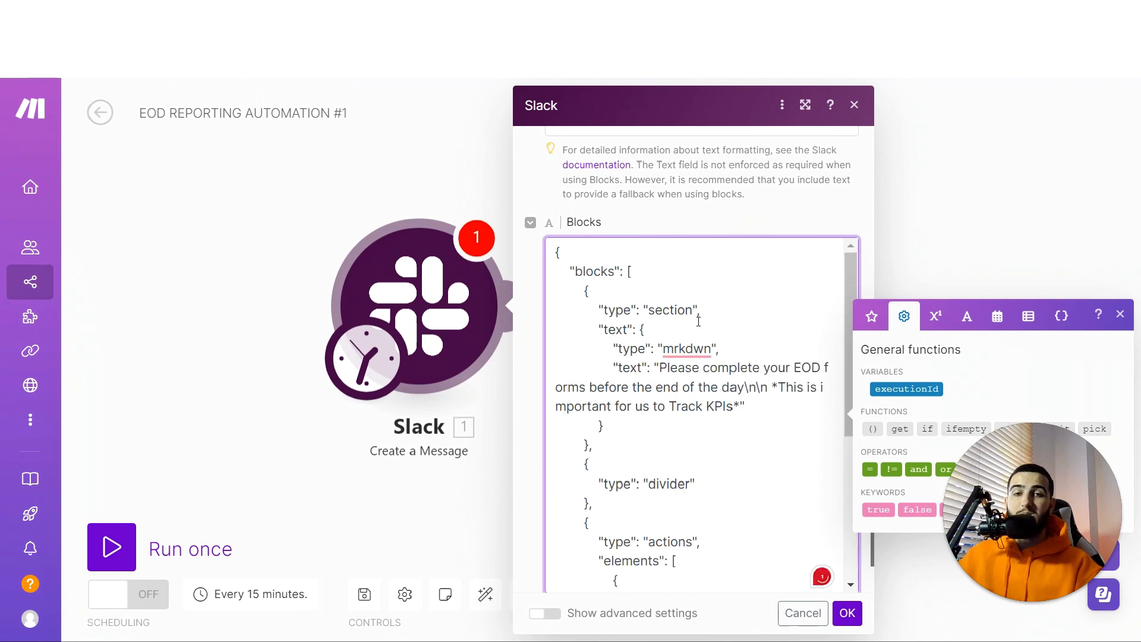
pyautogui.scroll(-5, 697, 326)
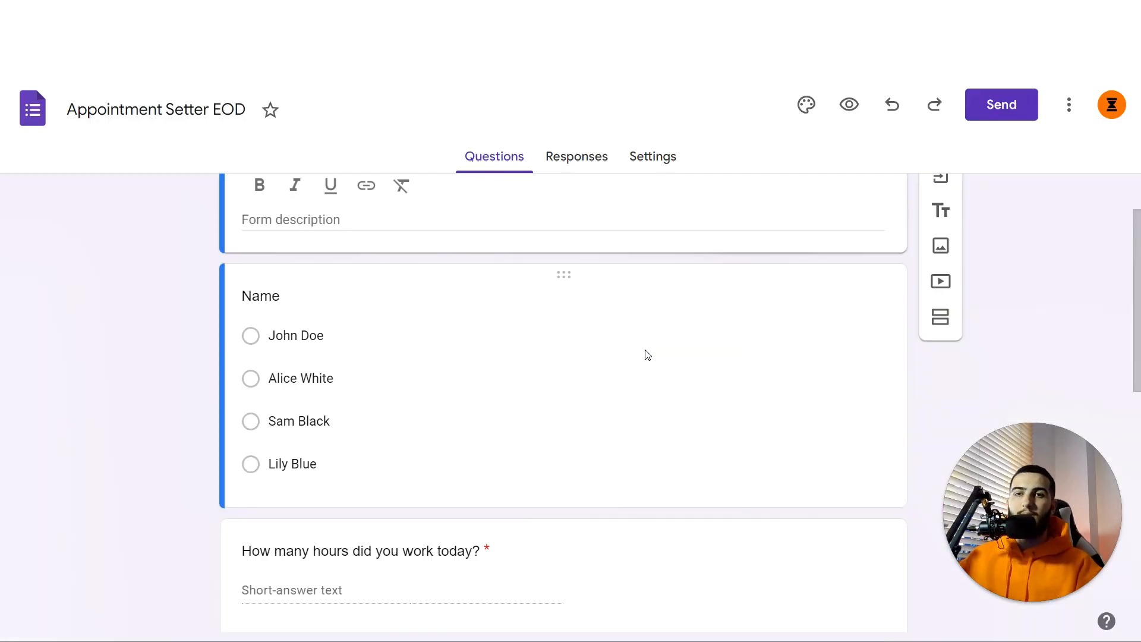
# Review the Appointment Setter EOD form and copy its share link.
pyautogui.scroll(-10, 644, 357)
pyautogui.scroll(6, 628, 377)
pyautogui.scroll(5, 628, 378)
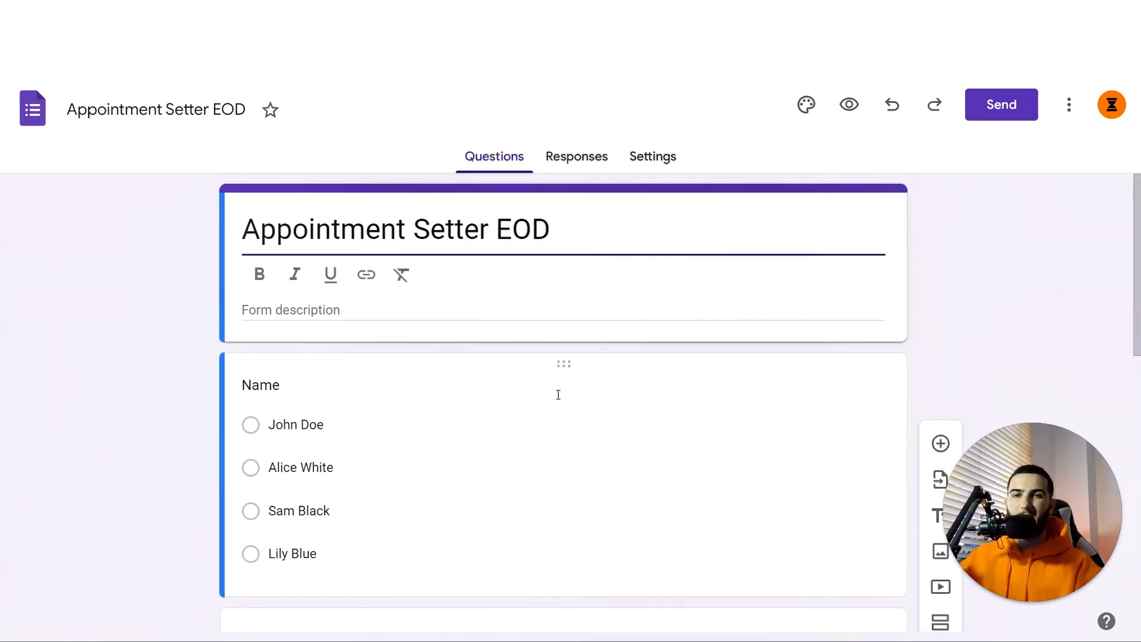
pyautogui.click(518, 337)
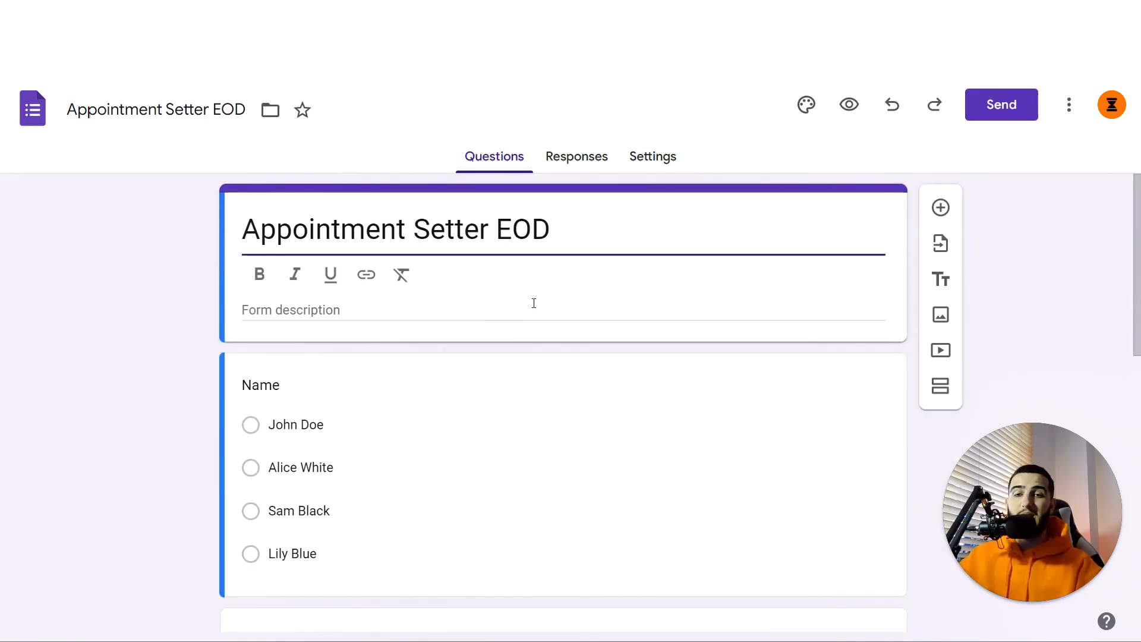
pyautogui.scroll(-9, 531, 320)
pyautogui.scroll(9, 598, 346)
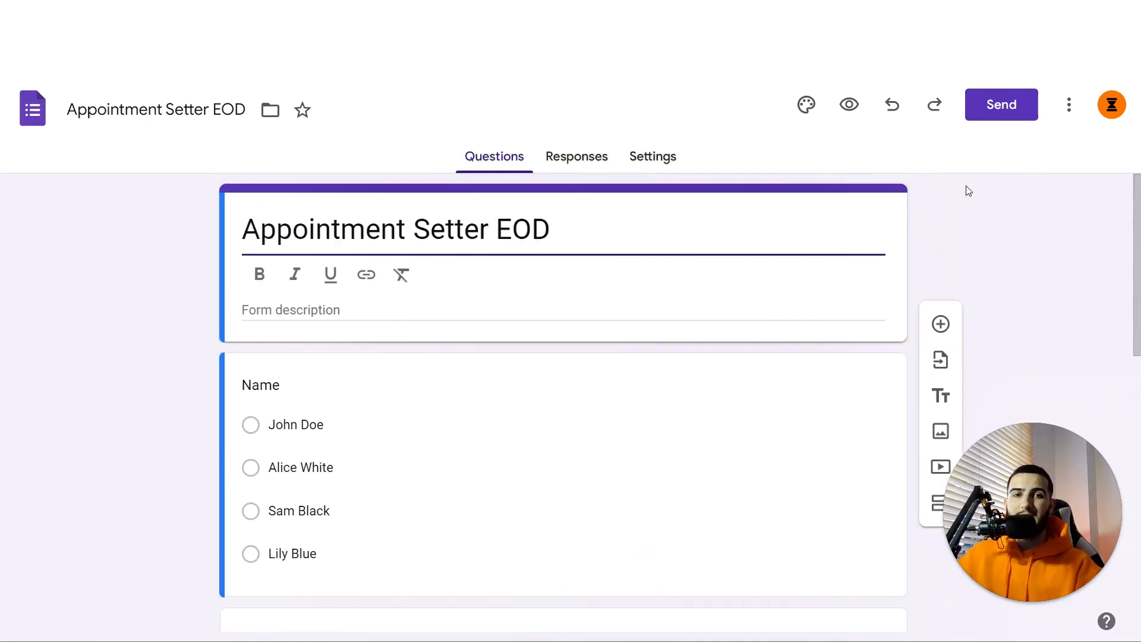
pyautogui.click(1001, 106)
pyautogui.click(593, 271)
pyautogui.click(499, 271)
pyautogui.click(763, 414)
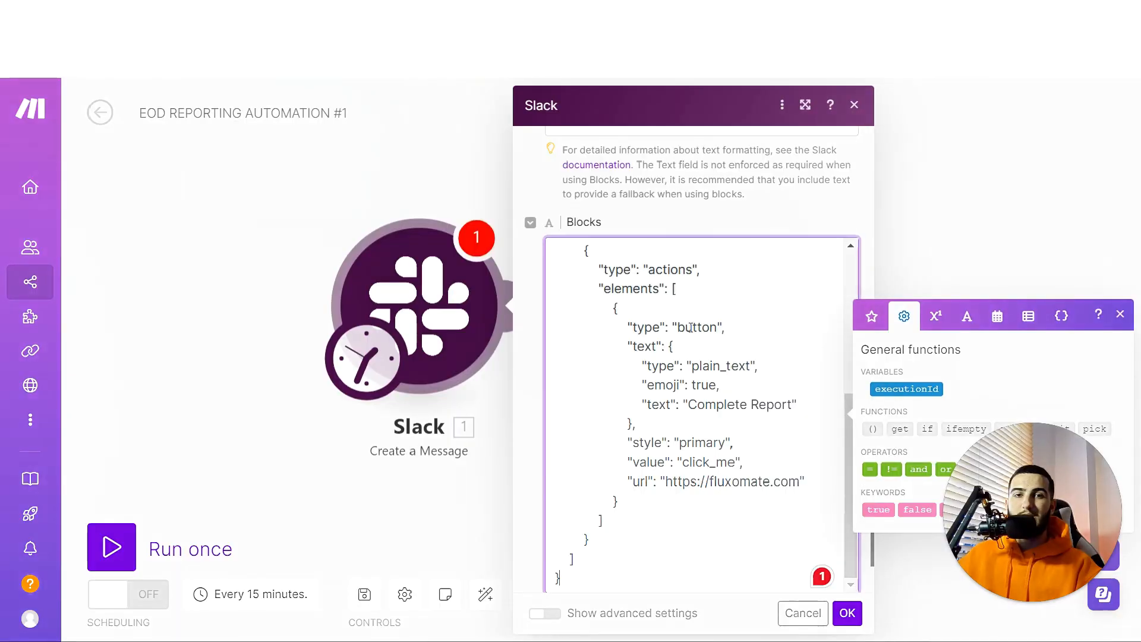
# Replace the Complete Report button's URL in the Slack blocks JSON with the copied Appointment Setter EOD form link.
pyautogui.scroll(-1, 652, 436)
pyautogui.moveTo(702, 442); pyautogui.dragTo(797, 434)
pyautogui.press('BackSpace')
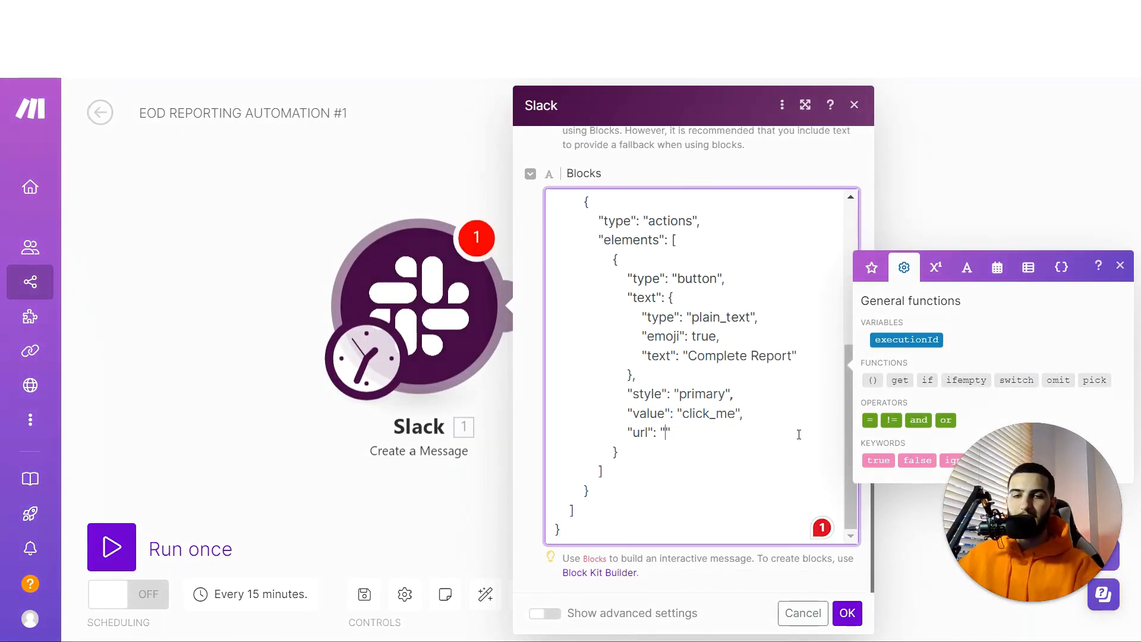
pyautogui.hotkey('ctrl', 'v')
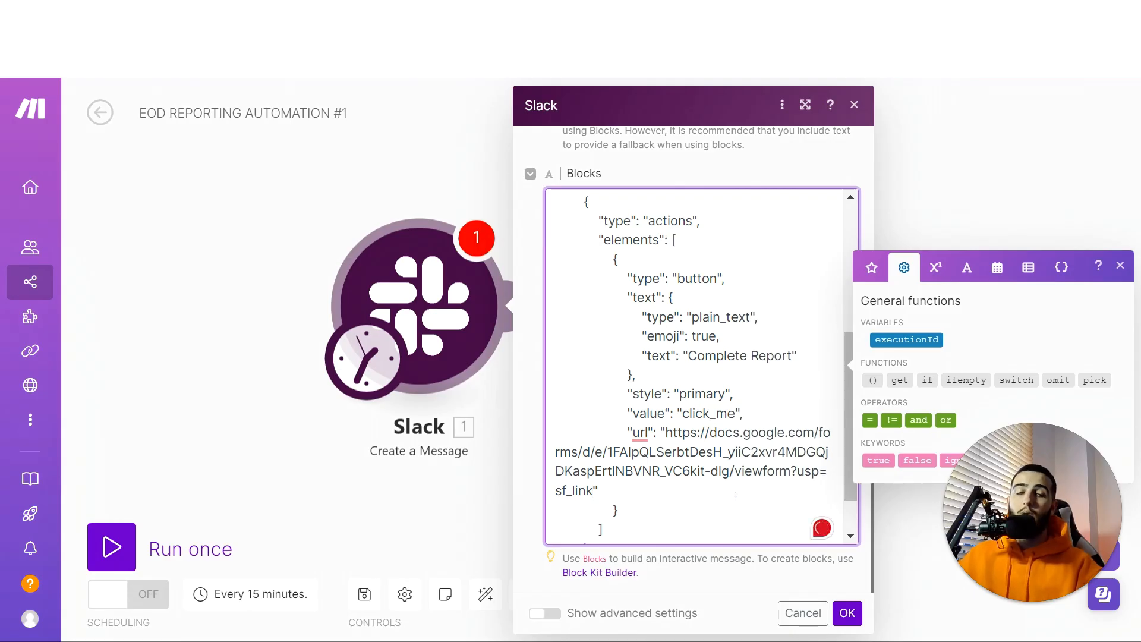
pyautogui.scroll(-1, 735, 496)
pyautogui.click(846, 613)
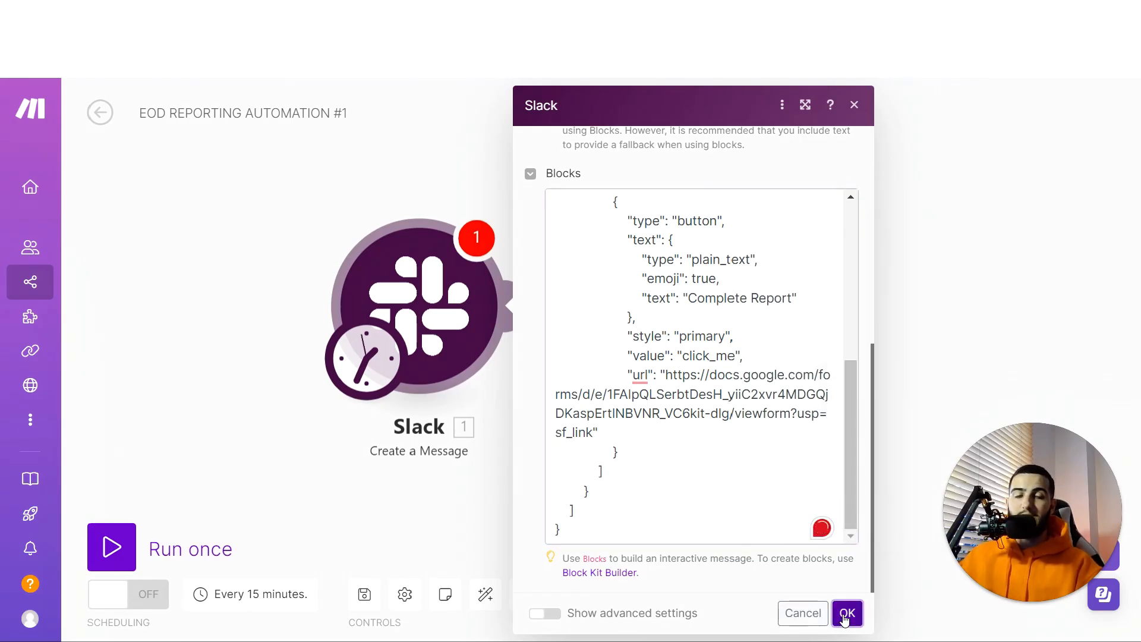
# Show the Slack module's advanced settings, set the icon emoji to :robot_face: and the user name to EOD BOT, and save the module.
pyautogui.scroll(-5, 567, 381)
pyautogui.click(545, 613)
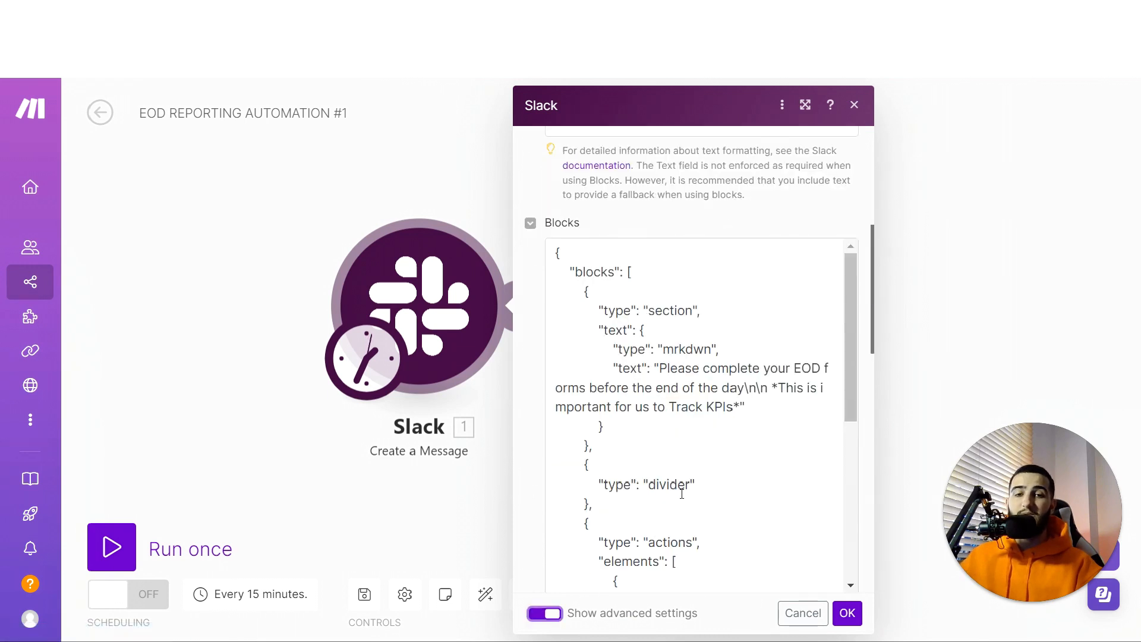
pyautogui.scroll(-5, 688, 480)
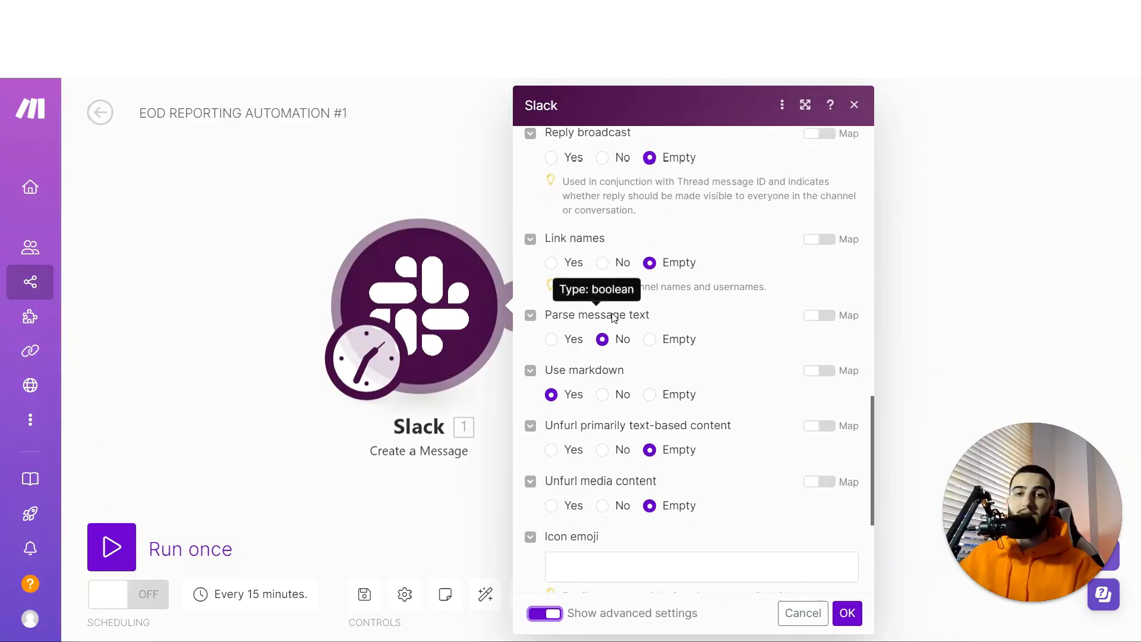
pyautogui.scroll(4, 614, 317)
pyautogui.scroll(-8, 619, 318)
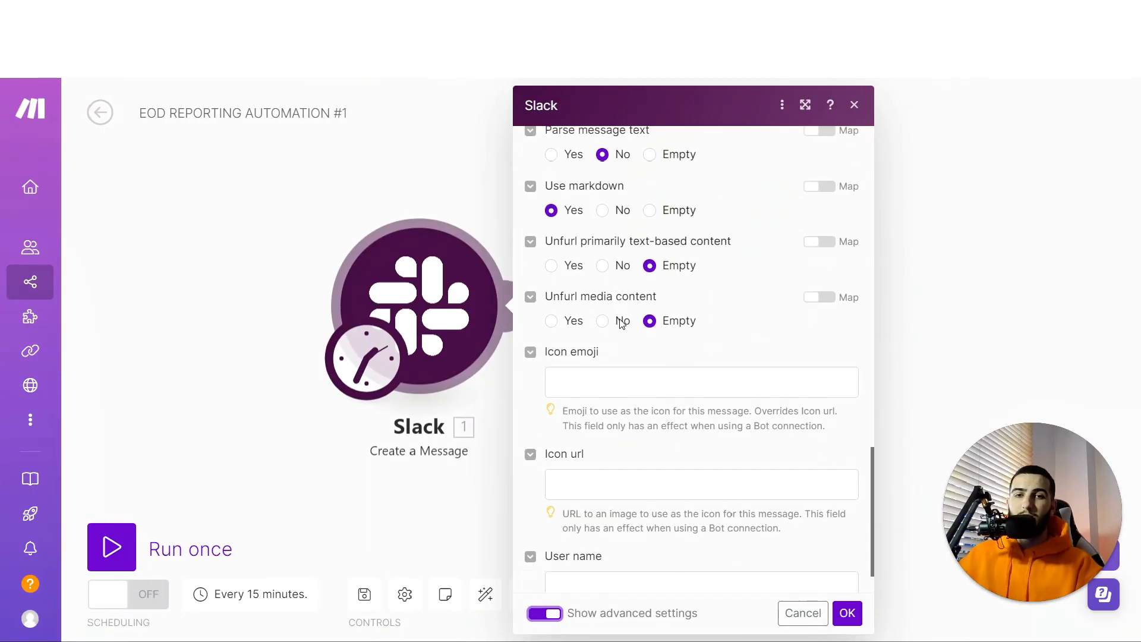
pyautogui.click(654, 320)
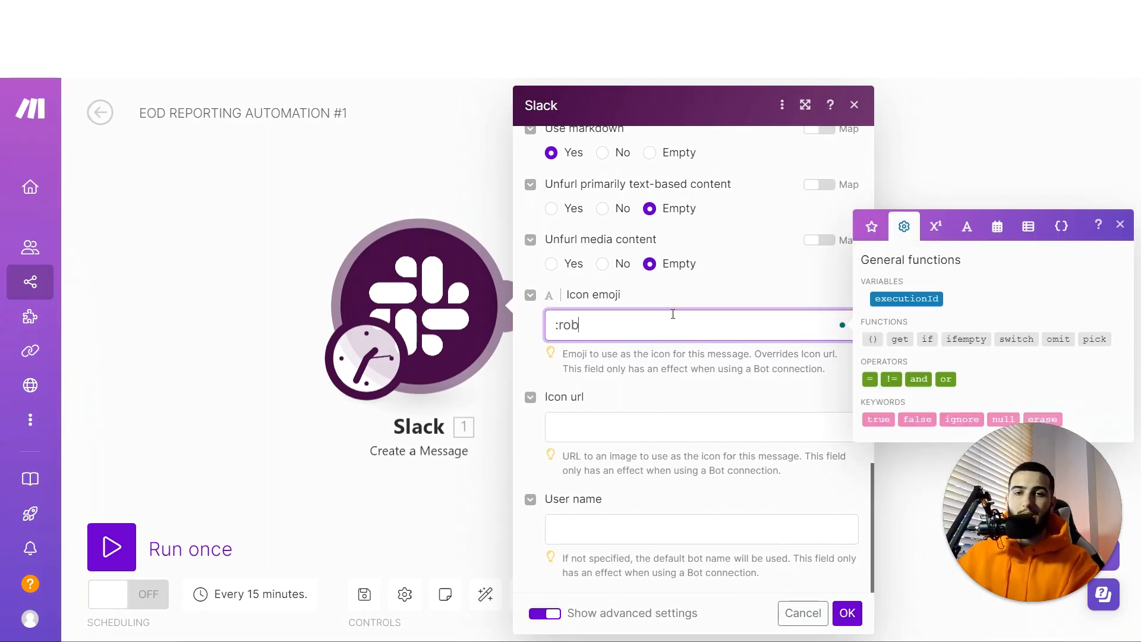
pyautogui.click(632, 524)
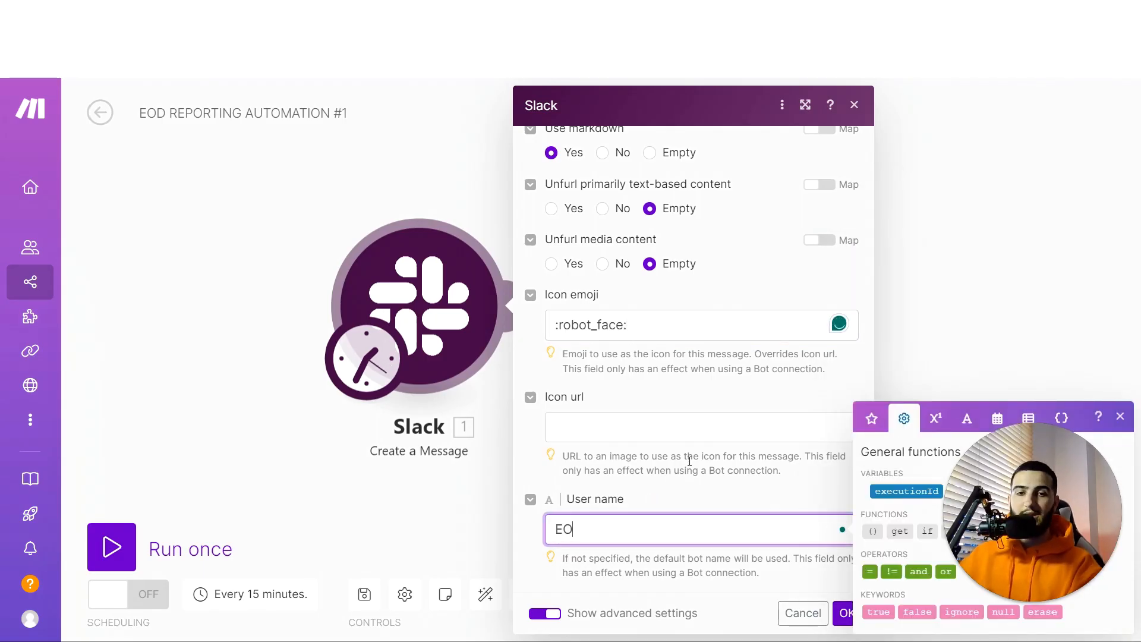
pyautogui.click(715, 502)
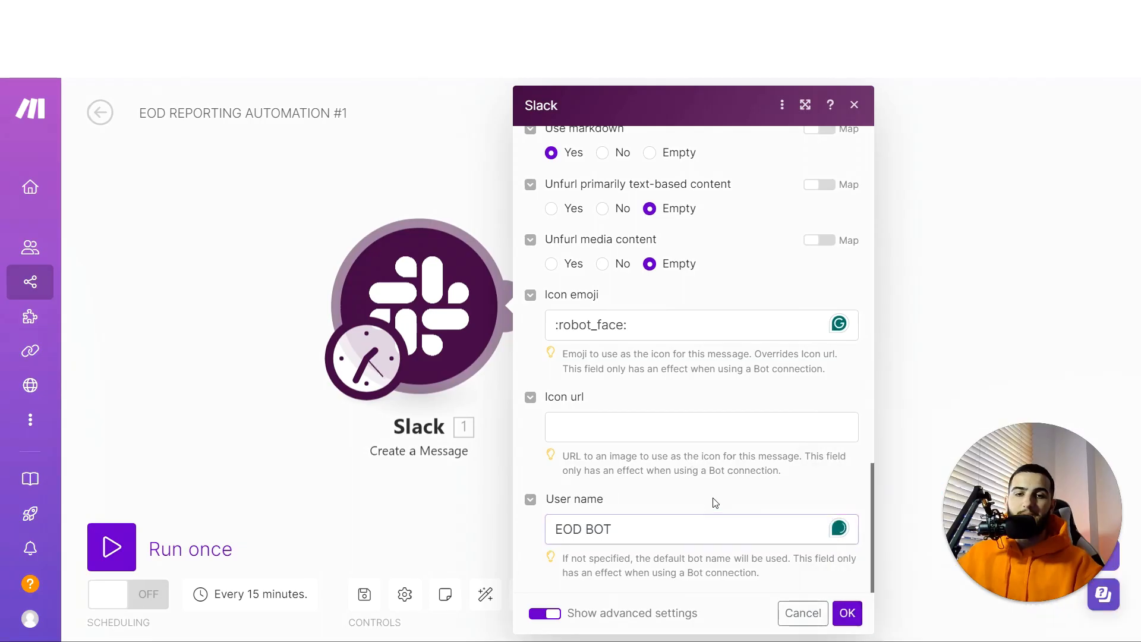
pyautogui.click(847, 615)
# Run only the Slack module and test its message and Complete Report link in the appointment-setters channel.
pyautogui.rightClick(404, 270)
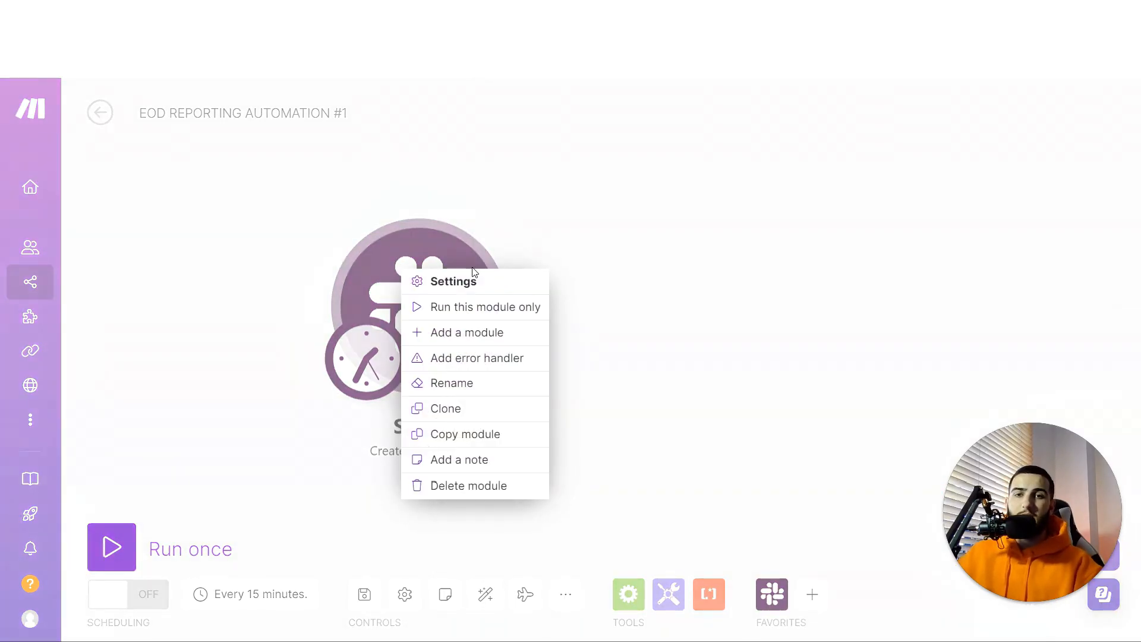
pyautogui.click(498, 315)
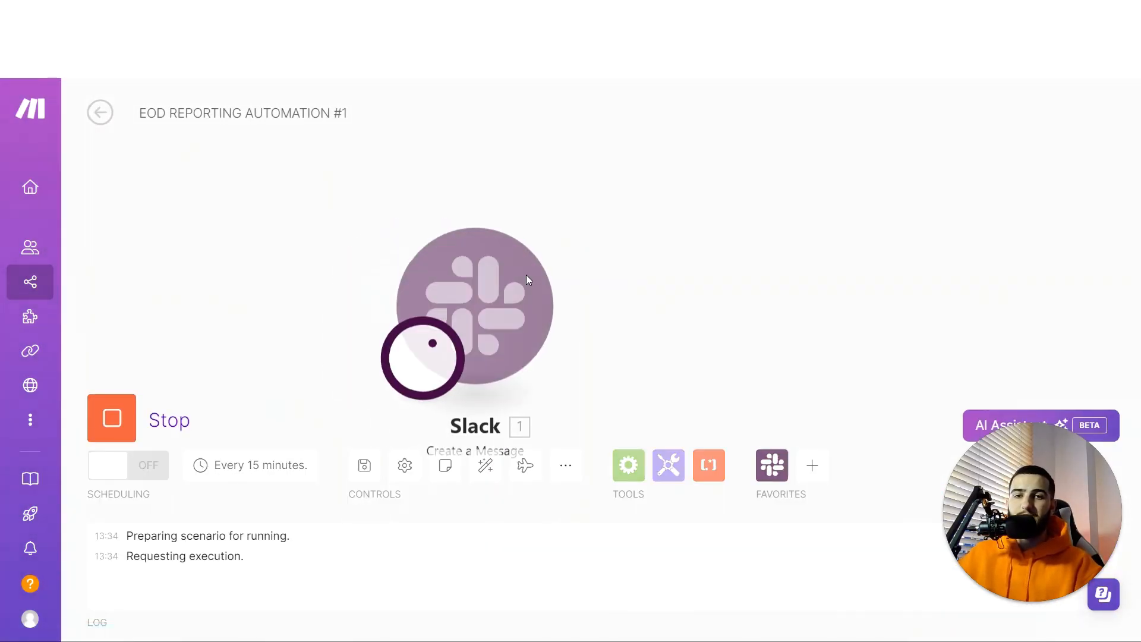
pyautogui.hotkey('alt', 'Tab')
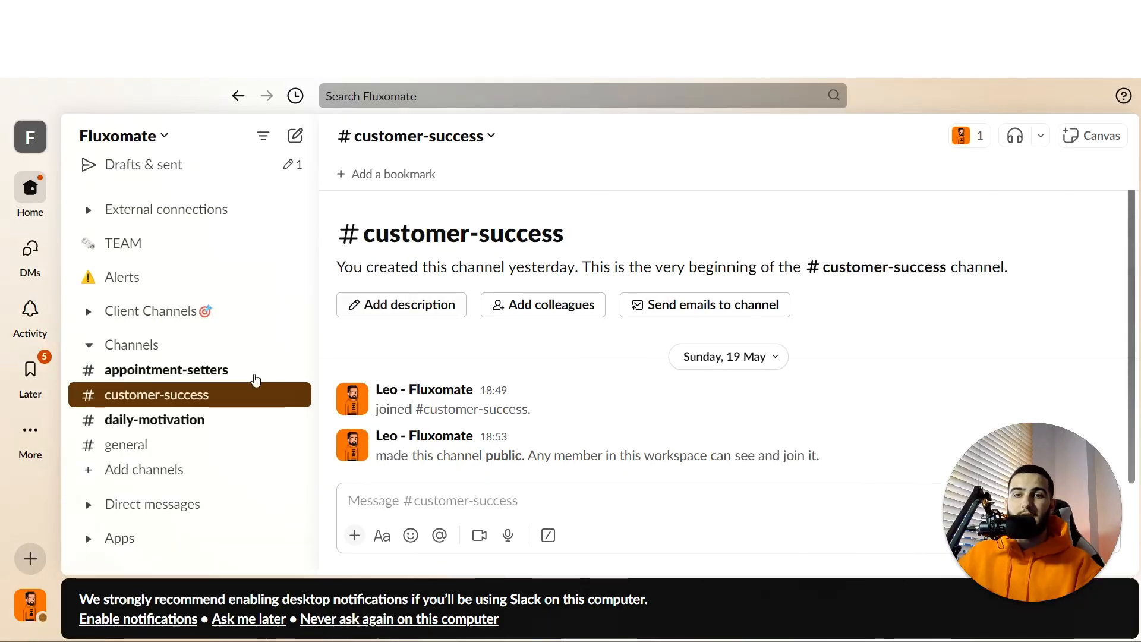
pyautogui.click(245, 367)
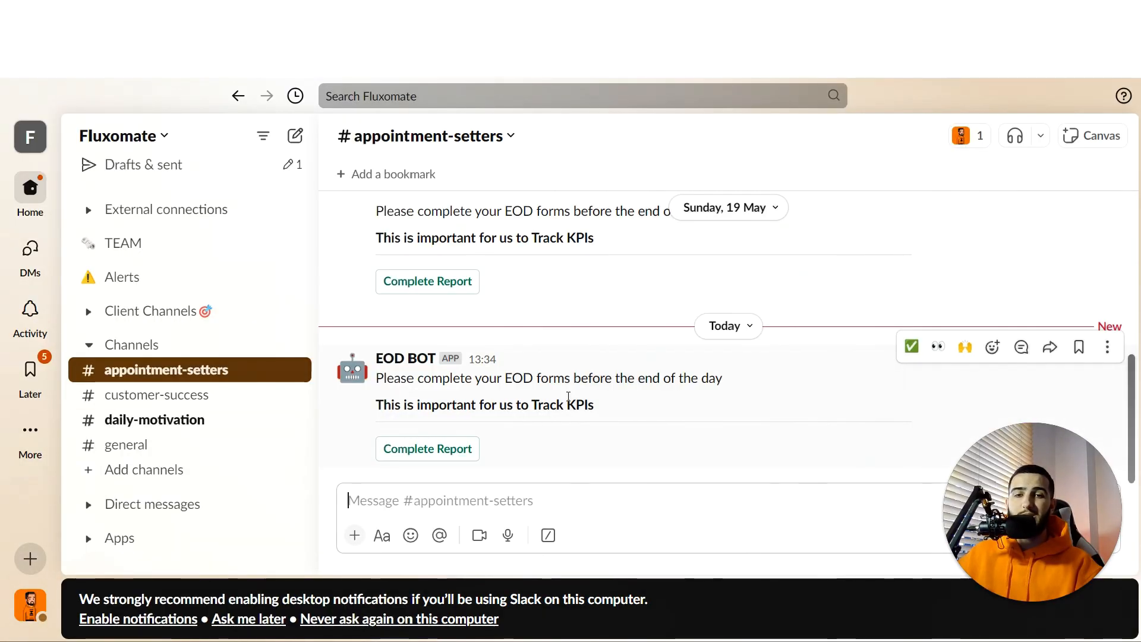
pyautogui.moveTo(463, 378); pyautogui.dragTo(709, 383)
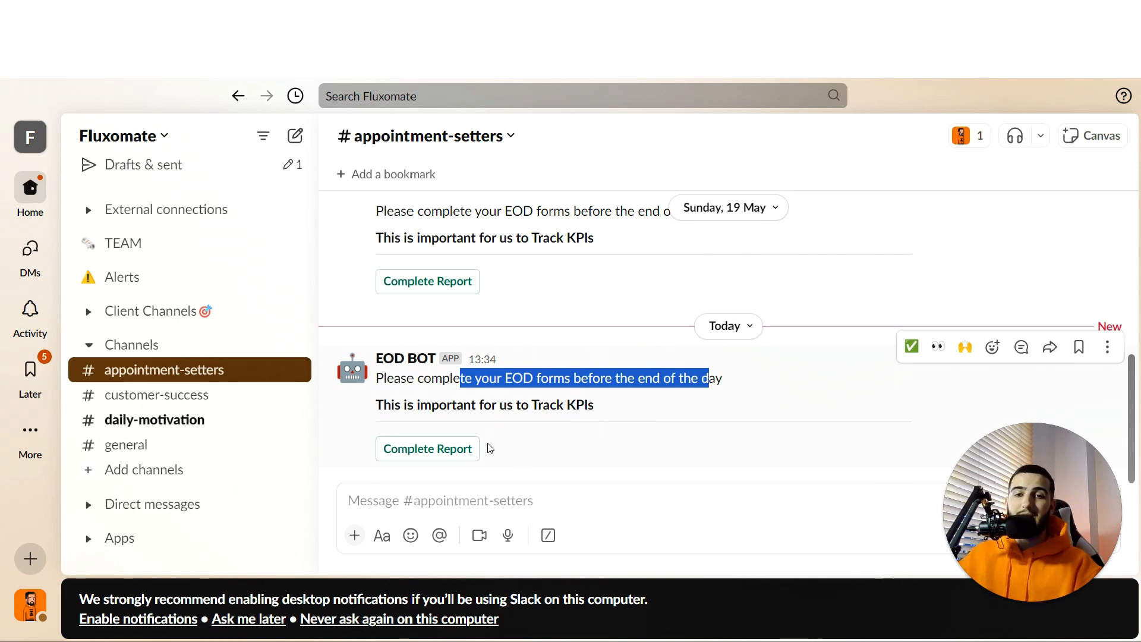
pyautogui.click(416, 451)
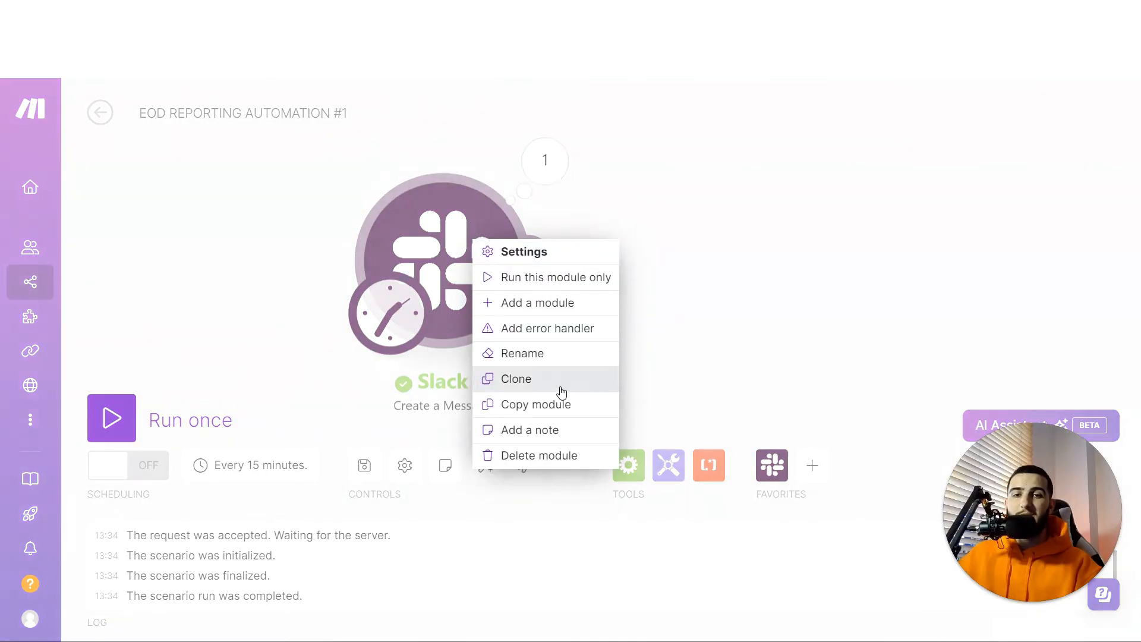
# Clone the Slack message module, place the copy after the original, and open the copy's settings at its blocks.
pyautogui.click(516, 378)
pyautogui.click(743, 270)
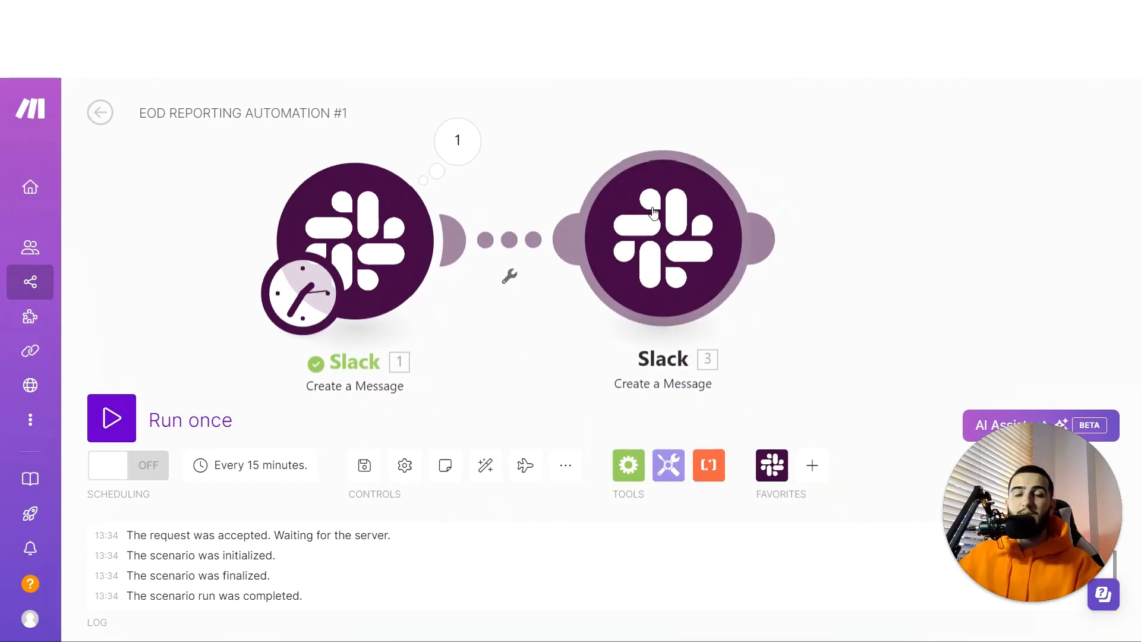
pyautogui.click(664, 213)
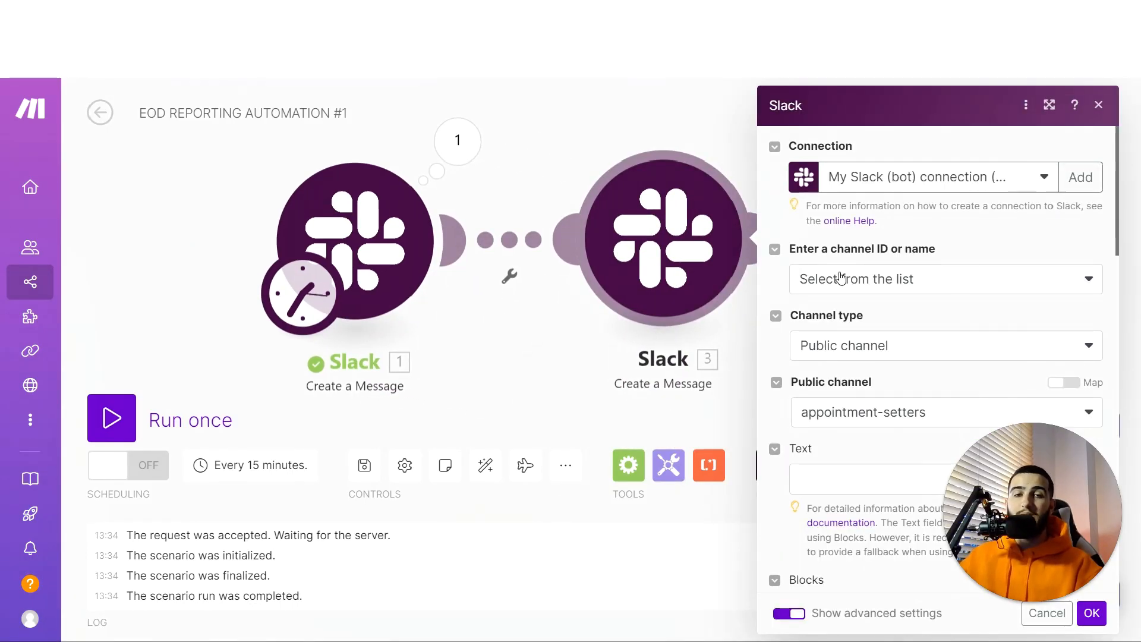
pyautogui.scroll(-6, 900, 382)
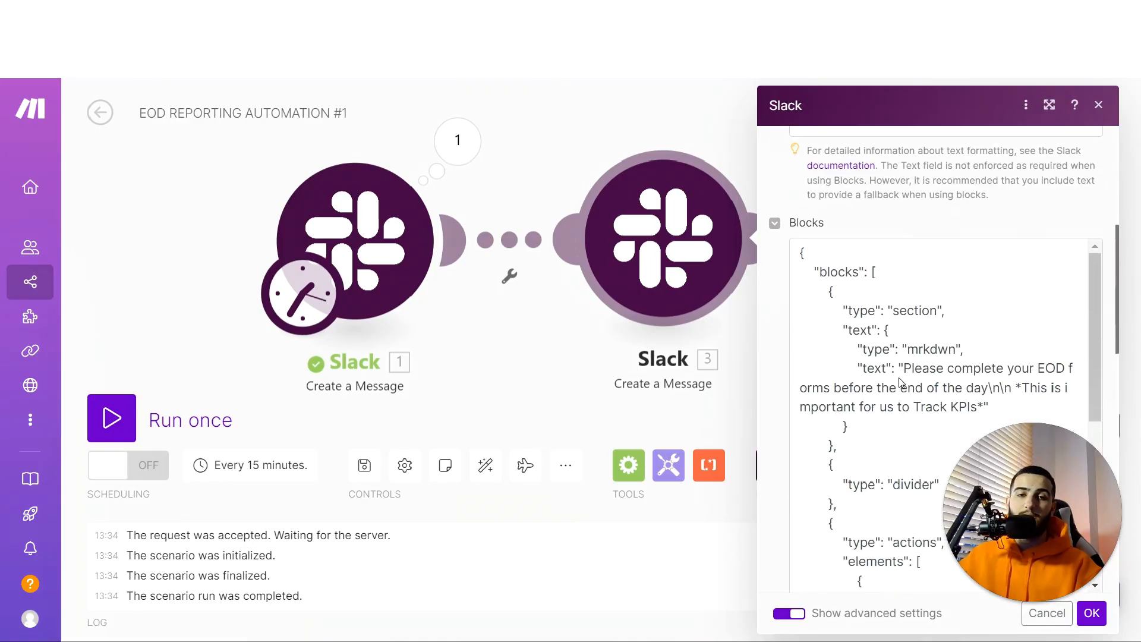
pyautogui.scroll(3, 884, 352)
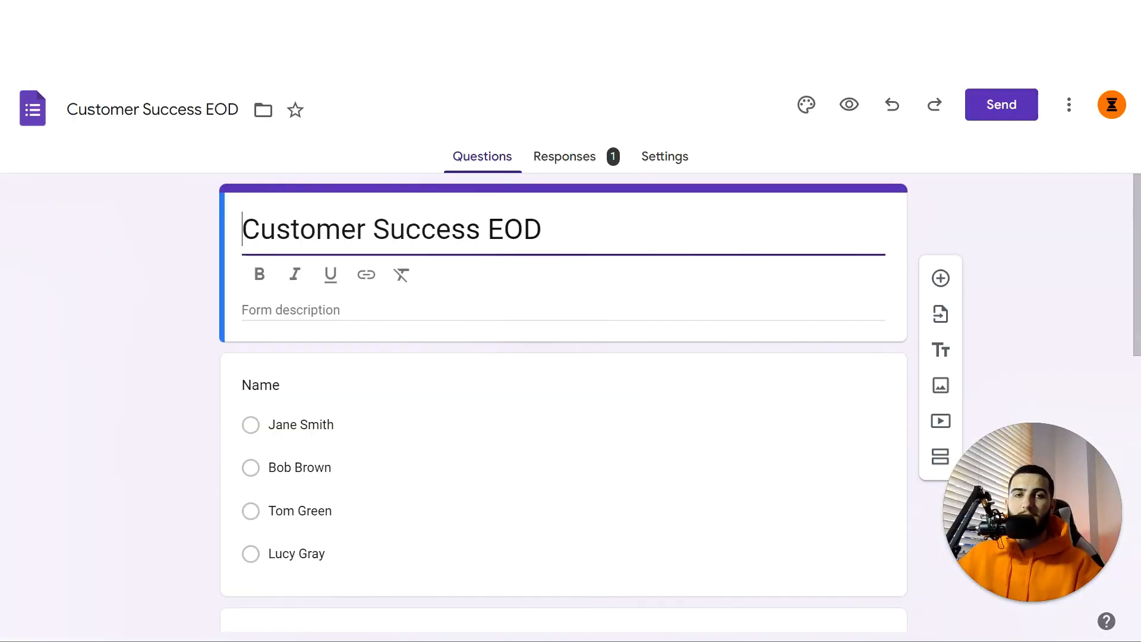
# Copy the Customer Success EOD form's share link, use it as the cloned message's Complete Report URL, and save the module.
pyautogui.click(1001, 105)
pyautogui.click(781, 411)
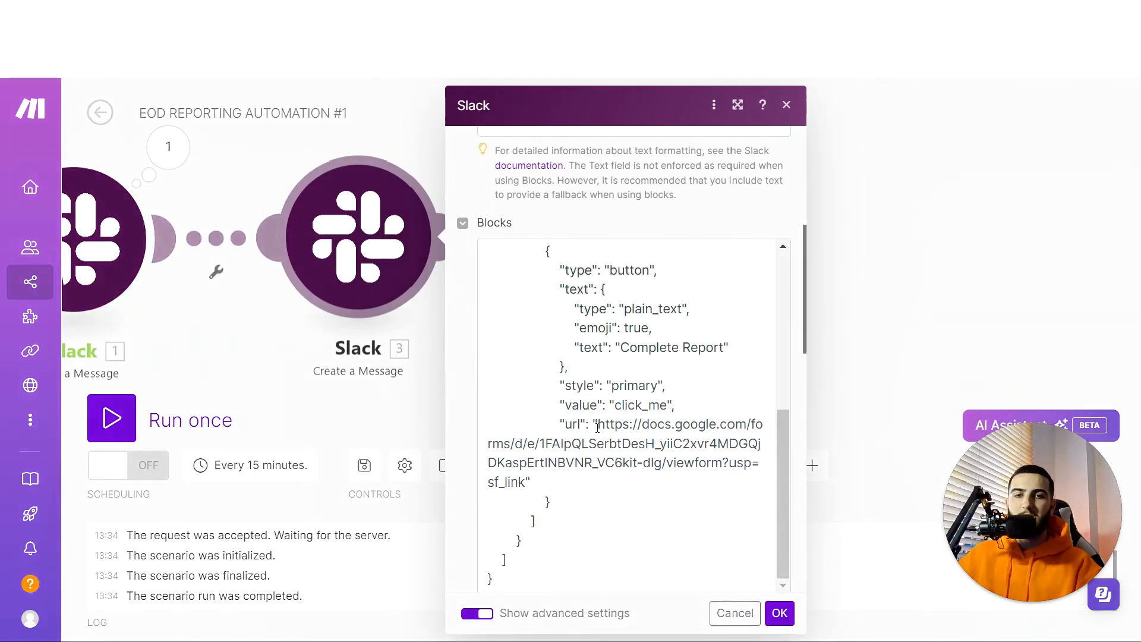
pyautogui.moveTo(597, 424); pyautogui.dragTo(531, 482)
pyautogui.hotkey('ctrl', 'v')
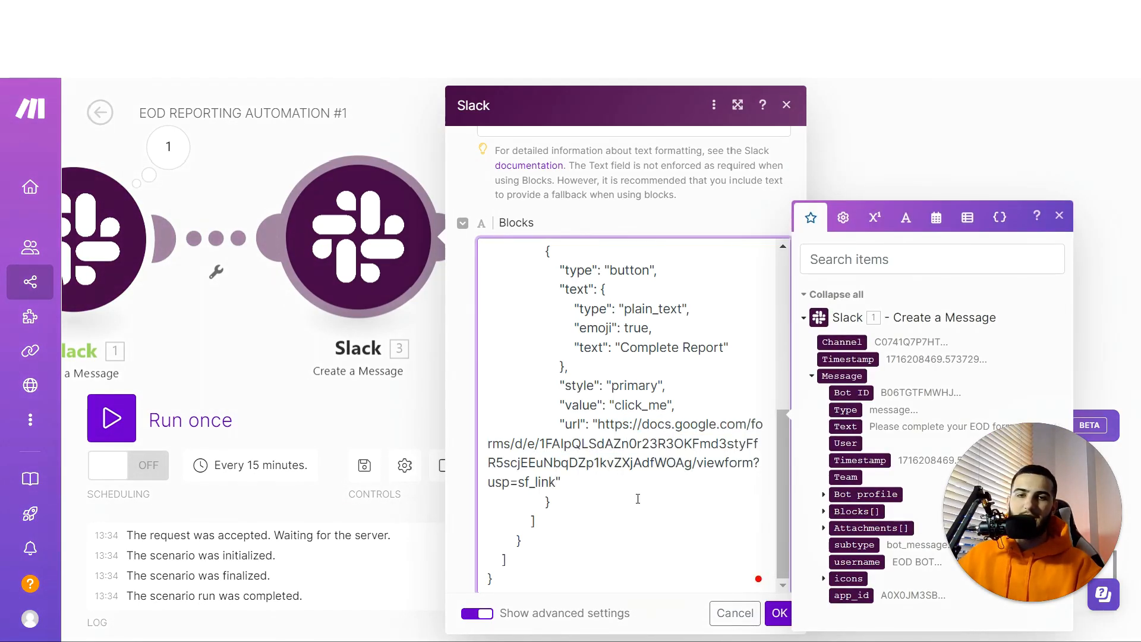
pyautogui.click(779, 612)
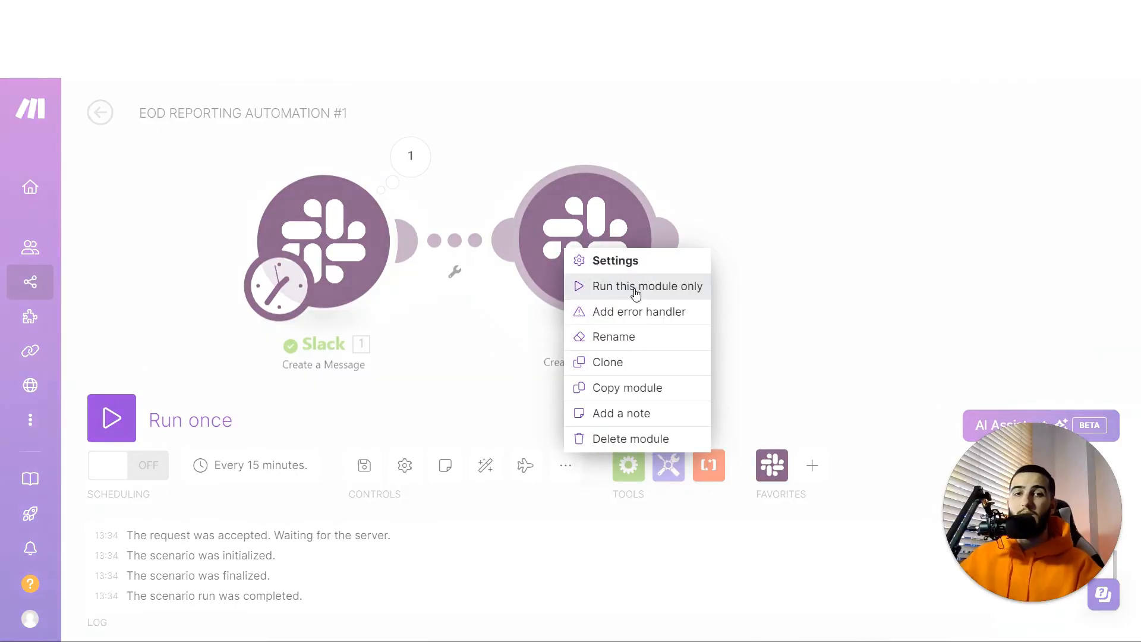
# Run only the cloned Slack module and test its message and Complete Report link in the customer-success channel.
pyautogui.click(634, 288)
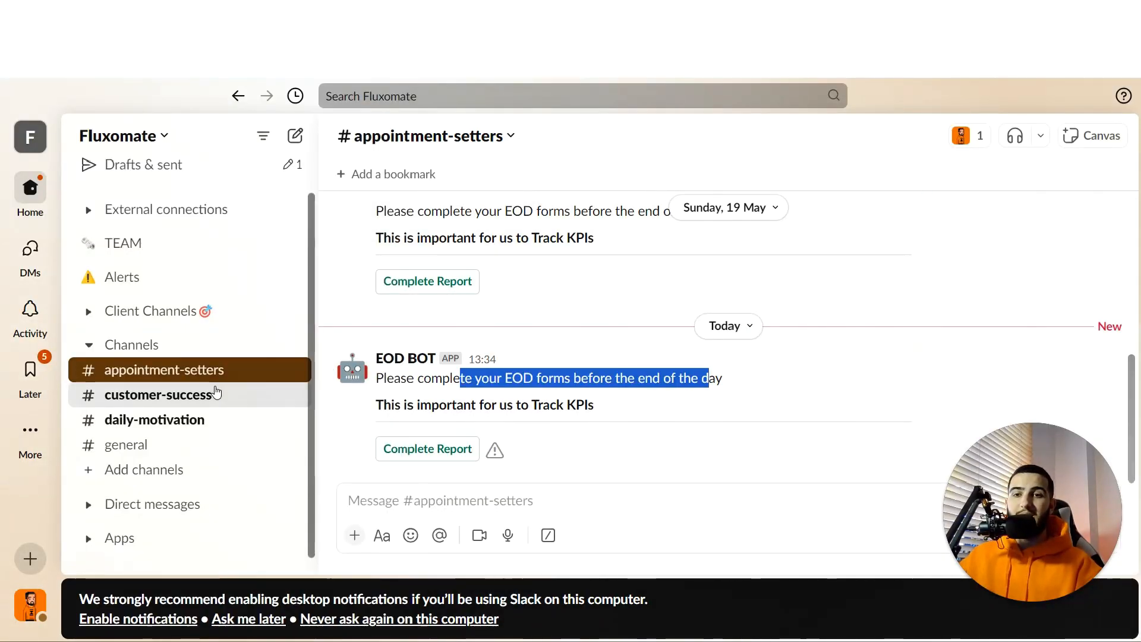
pyautogui.click(216, 394)
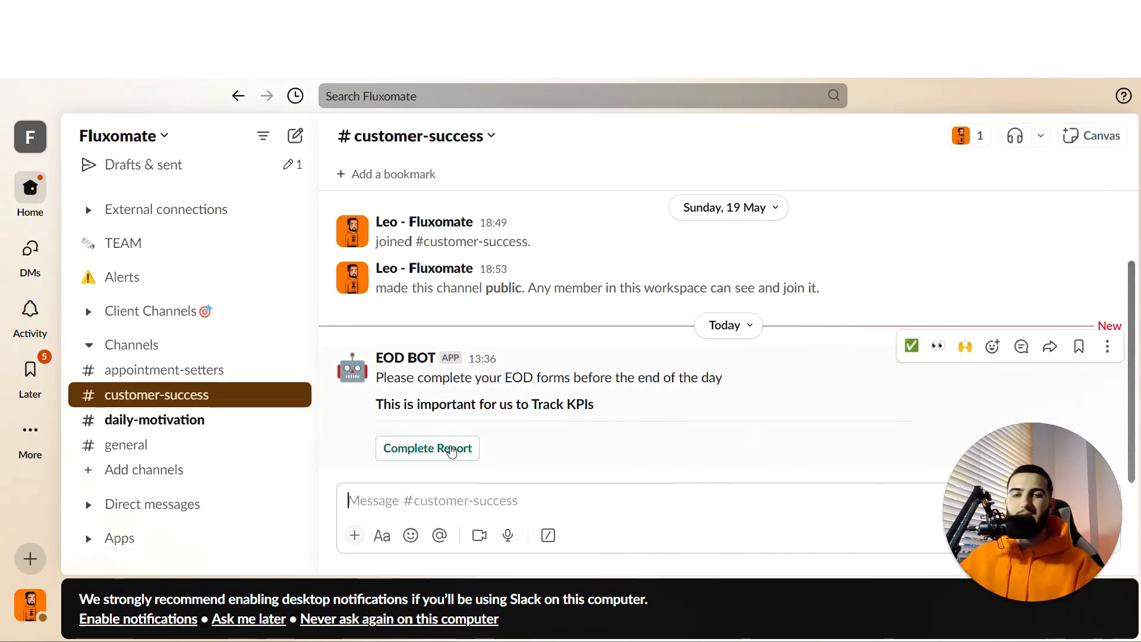
pyautogui.click(451, 449)
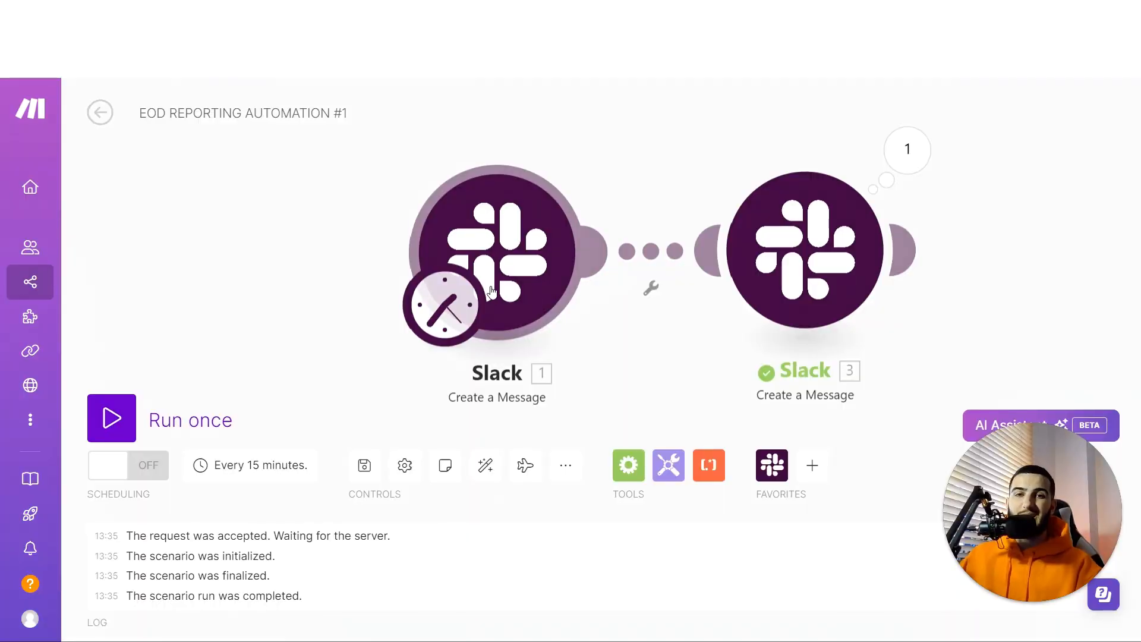
# Set the scenario's schedule to run on days of the week, with Monday through Friday selected.
pyautogui.click(452, 296)
pyautogui.click(634, 203)
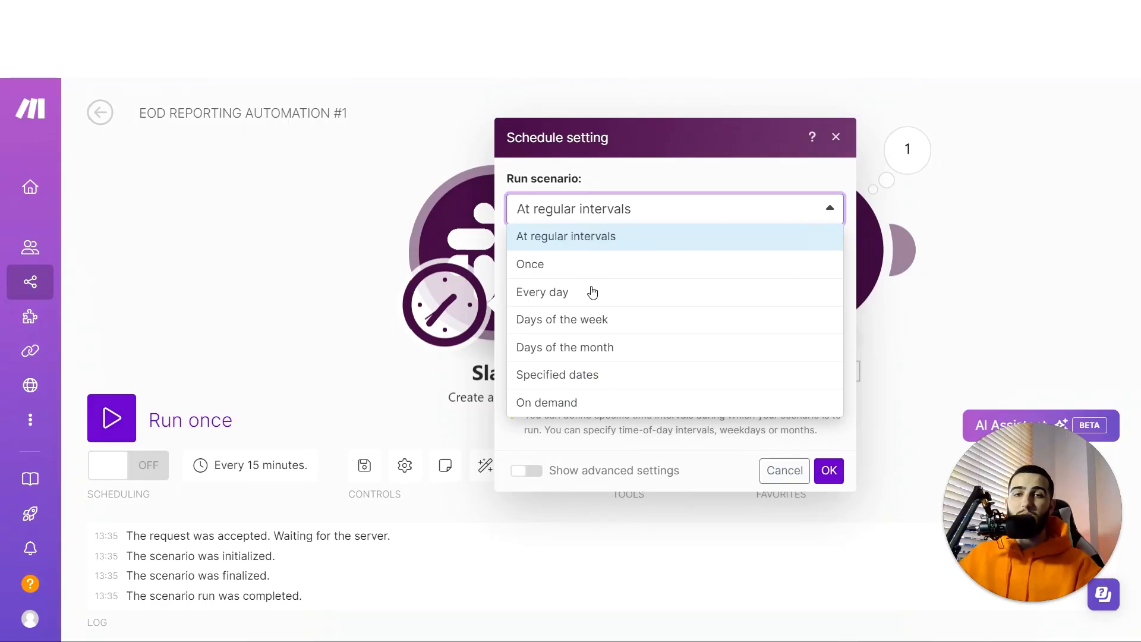
pyautogui.click(629, 325)
pyautogui.scroll(-2, 652, 371)
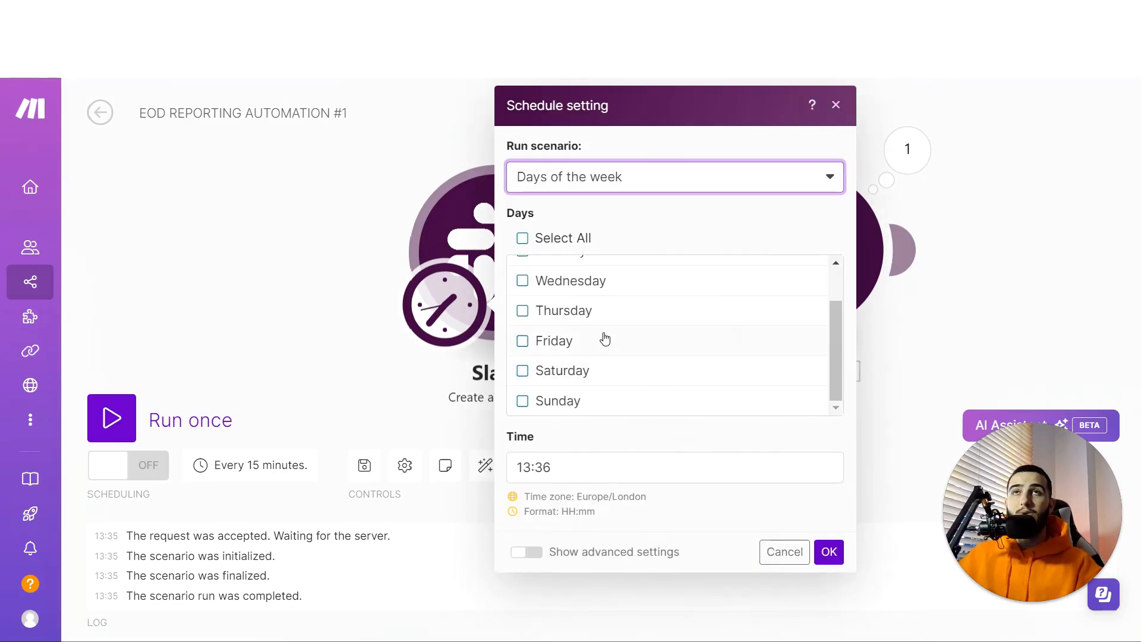
pyautogui.scroll(2, 605, 338)
pyautogui.click(526, 277)
pyautogui.click(522, 330)
pyautogui.click(522, 359)
pyautogui.click(522, 389)
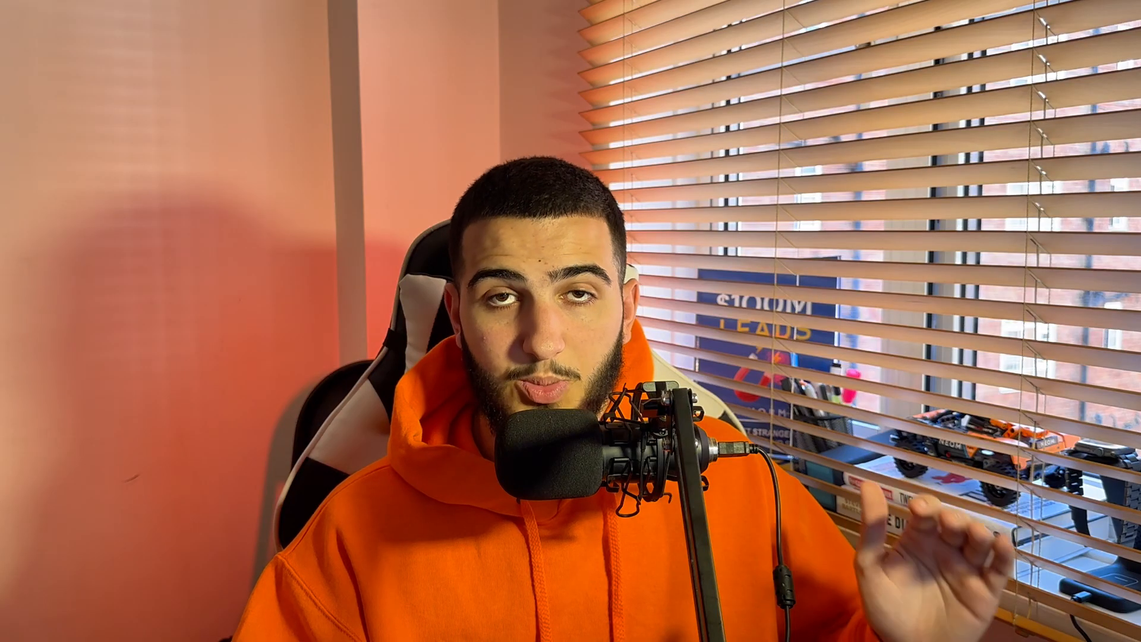
pyautogui.scroll(-1, 581, 360)
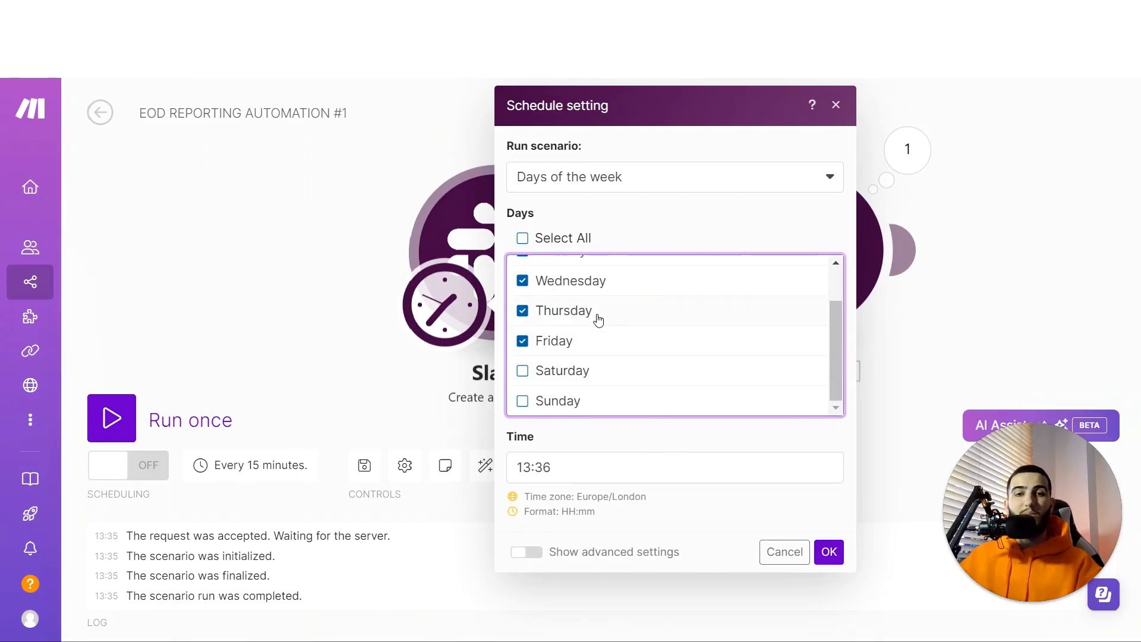
pyautogui.scroll(1, 598, 320)
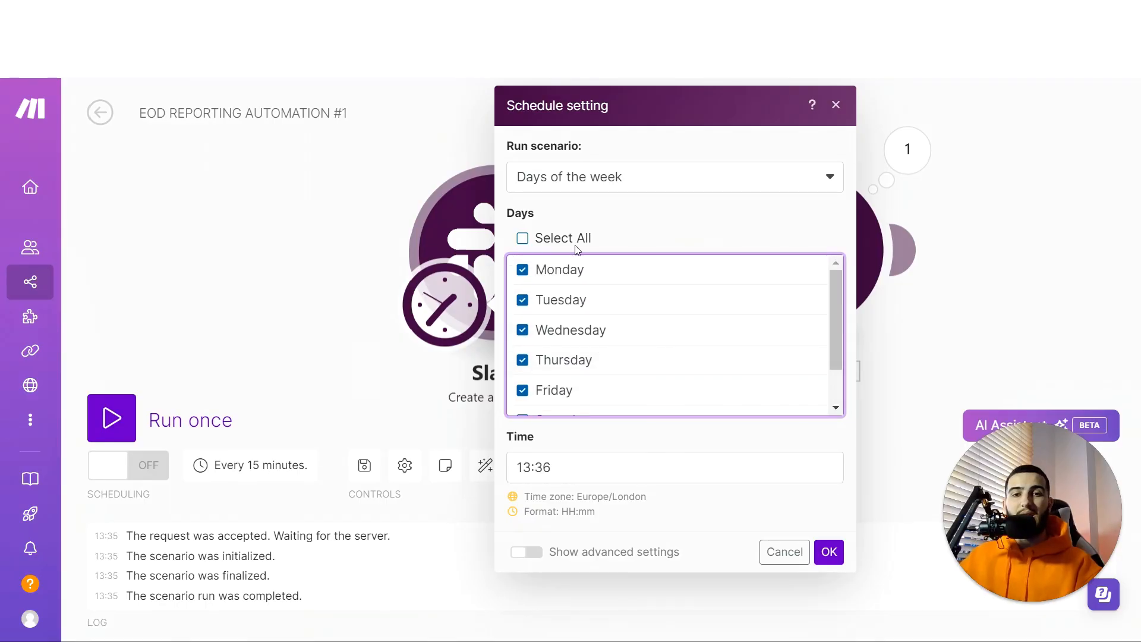
pyautogui.scroll(-1, 597, 303)
# Set the hour of the schedule's run time to 16, adjust its minutes, and save the schedule.
pyautogui.click(565, 464)
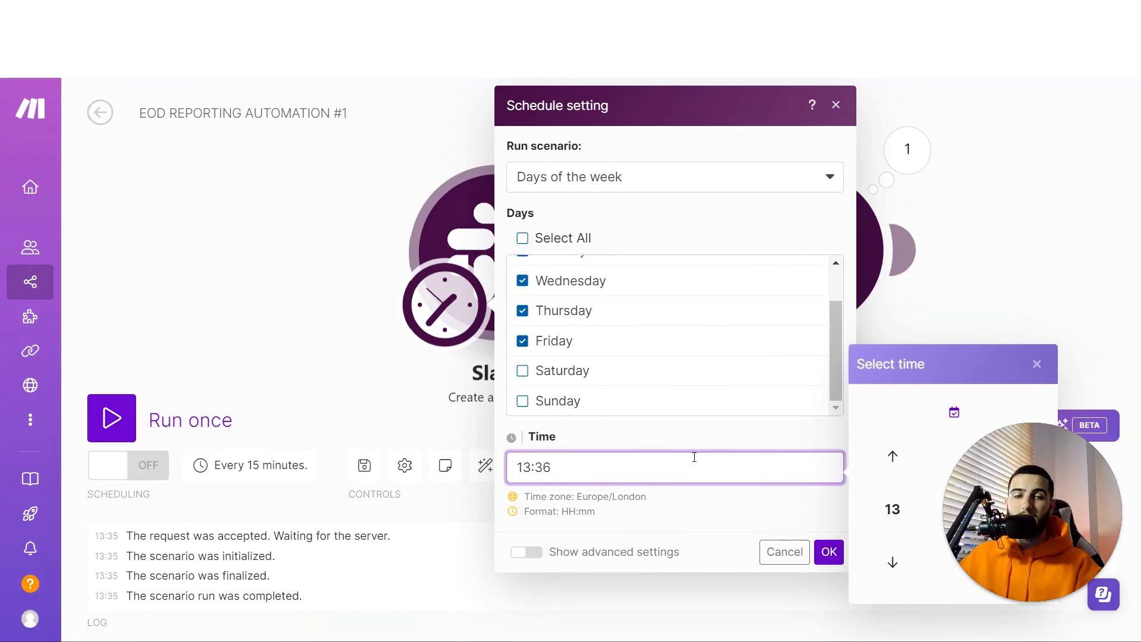
pyautogui.click(893, 456)
pyautogui.click(894, 456)
pyautogui.click(894, 456)
pyautogui.click(1013, 455)
pyautogui.click(811, 582)
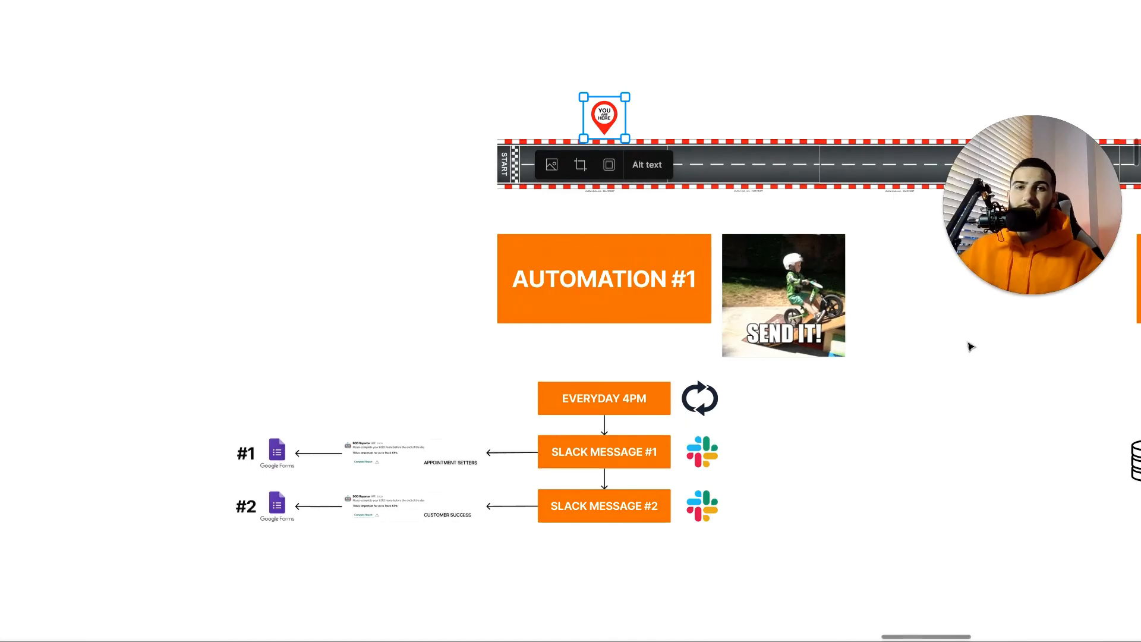
# Move the YOU ARE HERE marker on the whiteboard's roadmap along to the Automation #2 section.
pyautogui.moveTo(969, 347); pyautogui.dragTo(452, 360)
pyautogui.moveTo(64, 136); pyautogui.dragTo(697, 139)
# Examine the Automation #2 flow from form submission to database, and the column headers of the Youtube EOD Sheet.
pyautogui.scroll(5, 690, 226)
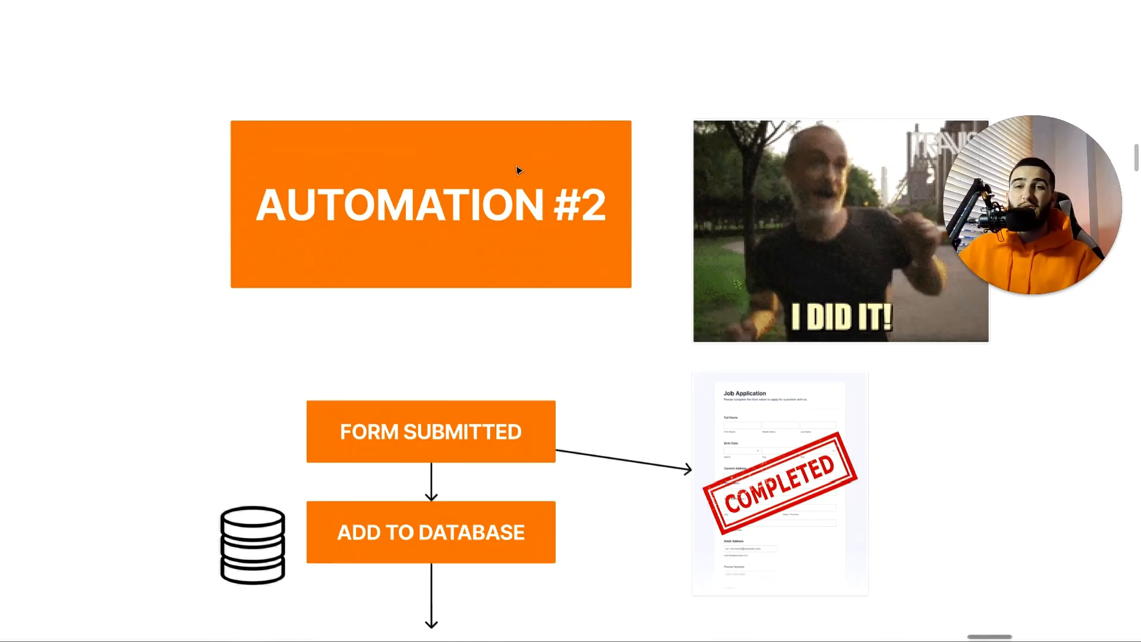
pyautogui.scroll(-2, 515, 179)
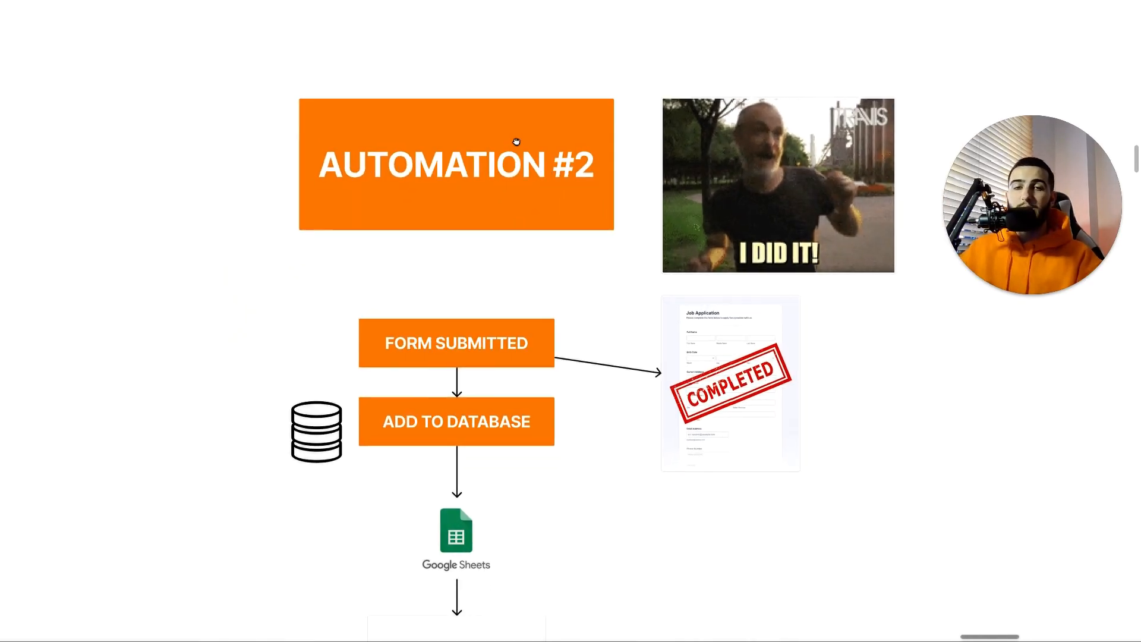
pyautogui.moveTo(545, 348); pyautogui.dragTo(542, 271)
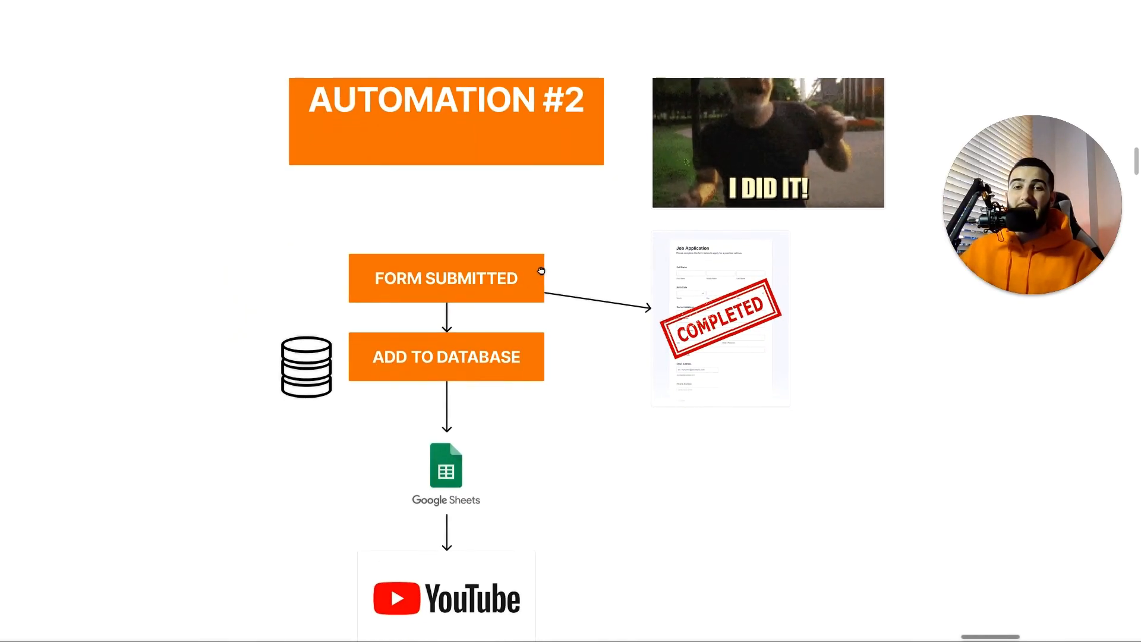
pyautogui.moveTo(496, 328); pyautogui.dragTo(560, 248)
pyautogui.scroll(3, 509, 417)
pyautogui.moveTo(509, 417); pyautogui.dragTo(506, 224)
pyautogui.scroll(2, 554, 201)
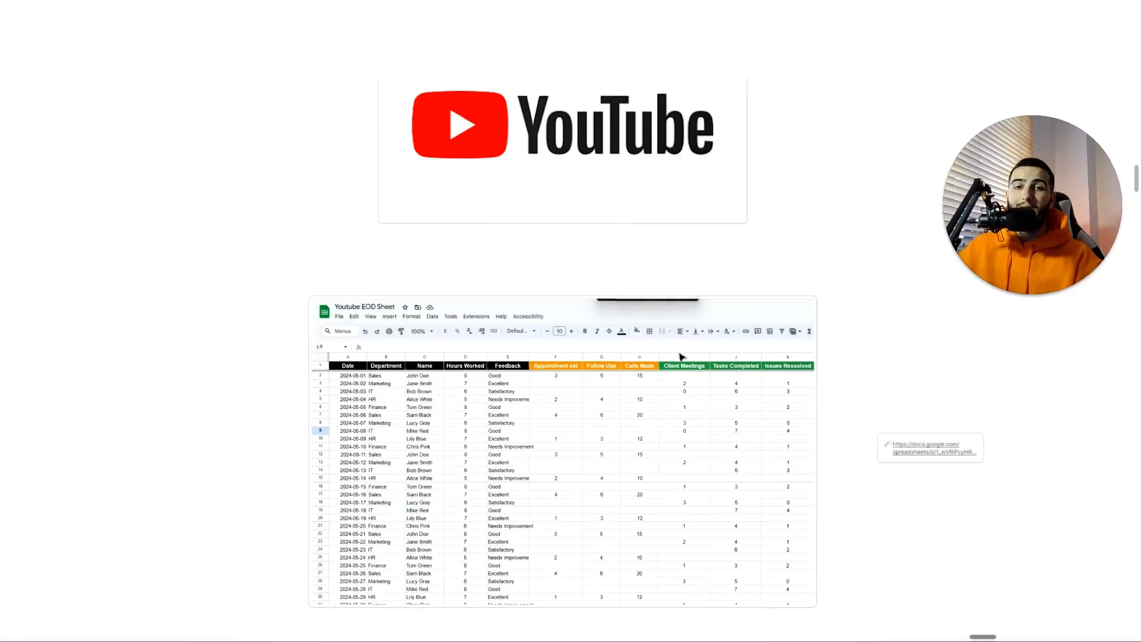
pyautogui.scroll(-2, 682, 357)
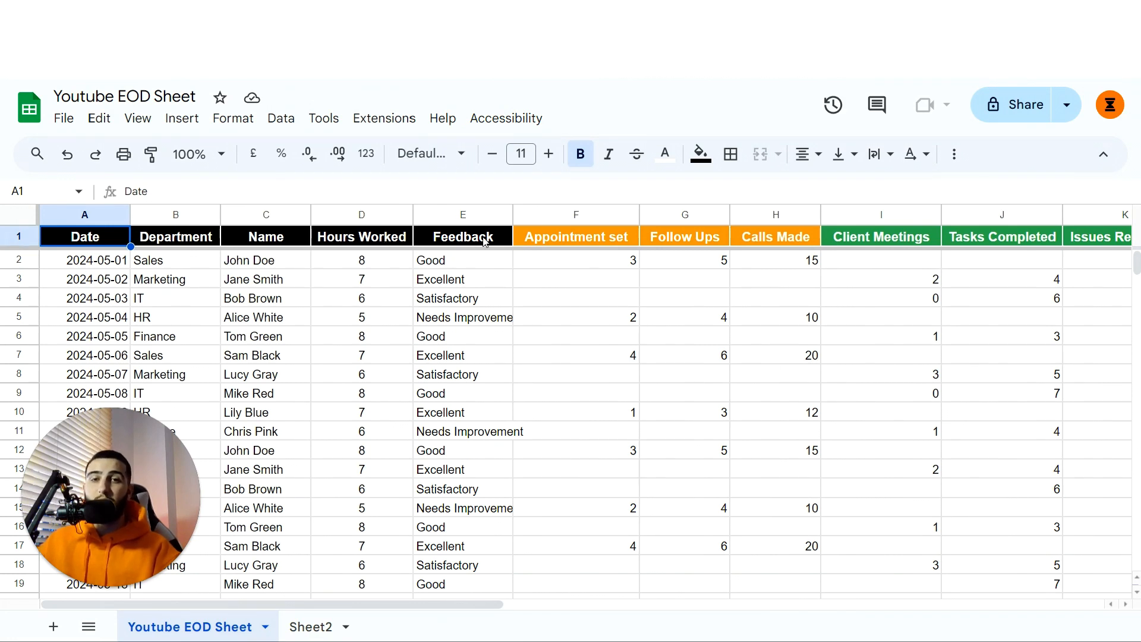
pyautogui.hscroll(5, 364, 617)
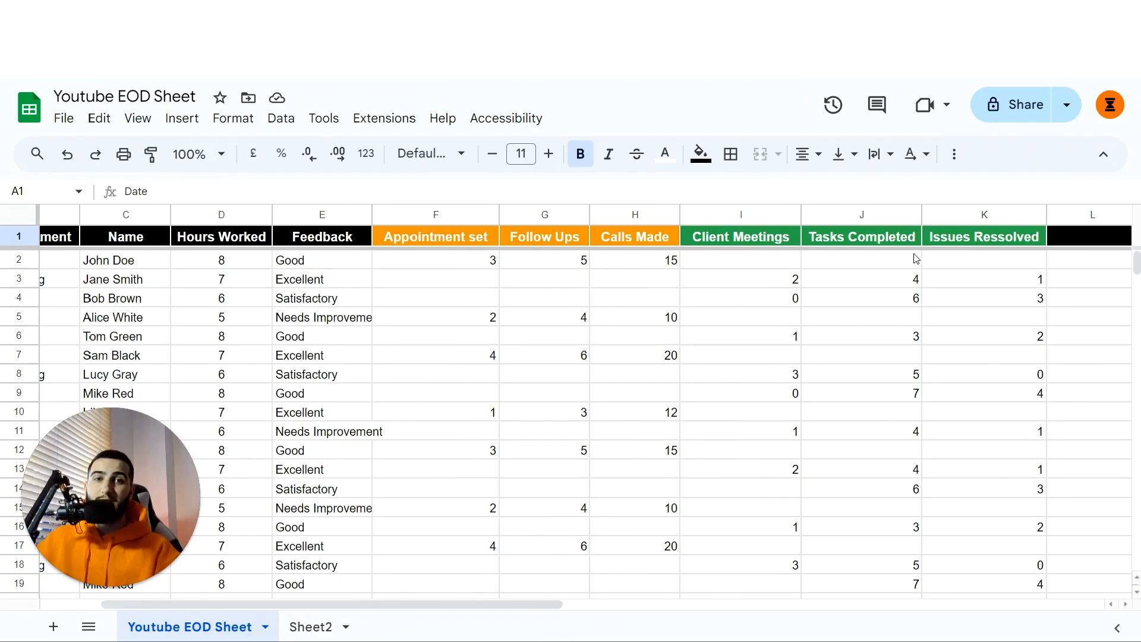
pyautogui.hscroll(-3, 499, 372)
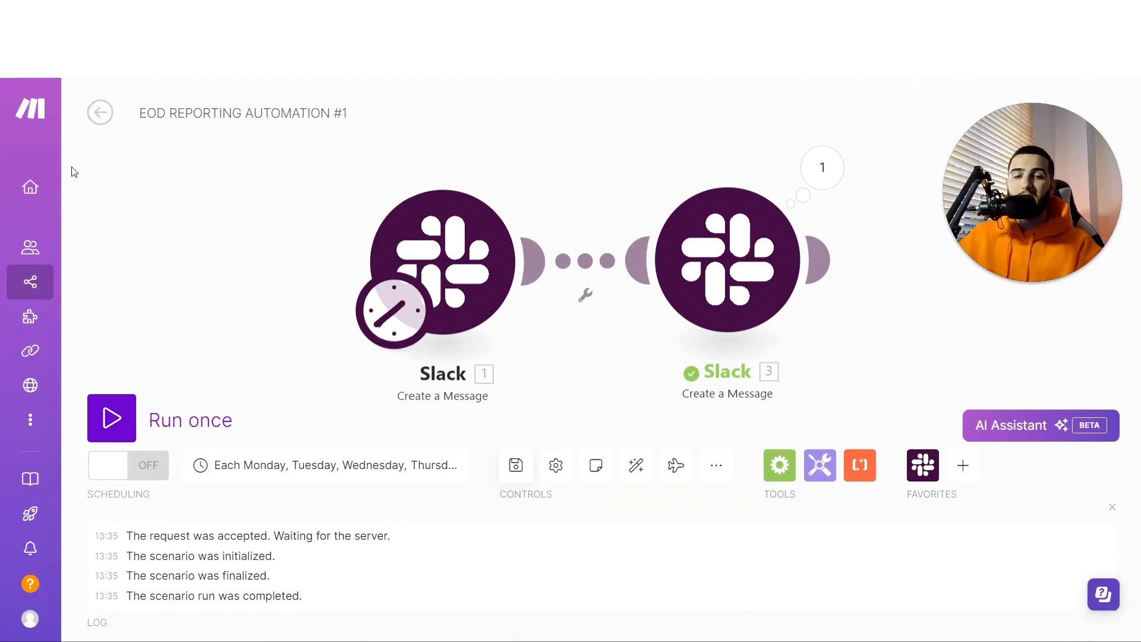
# Leave the first scenario, create a new Make scenario, and name it Customer Success #2.
pyautogui.click(98, 118)
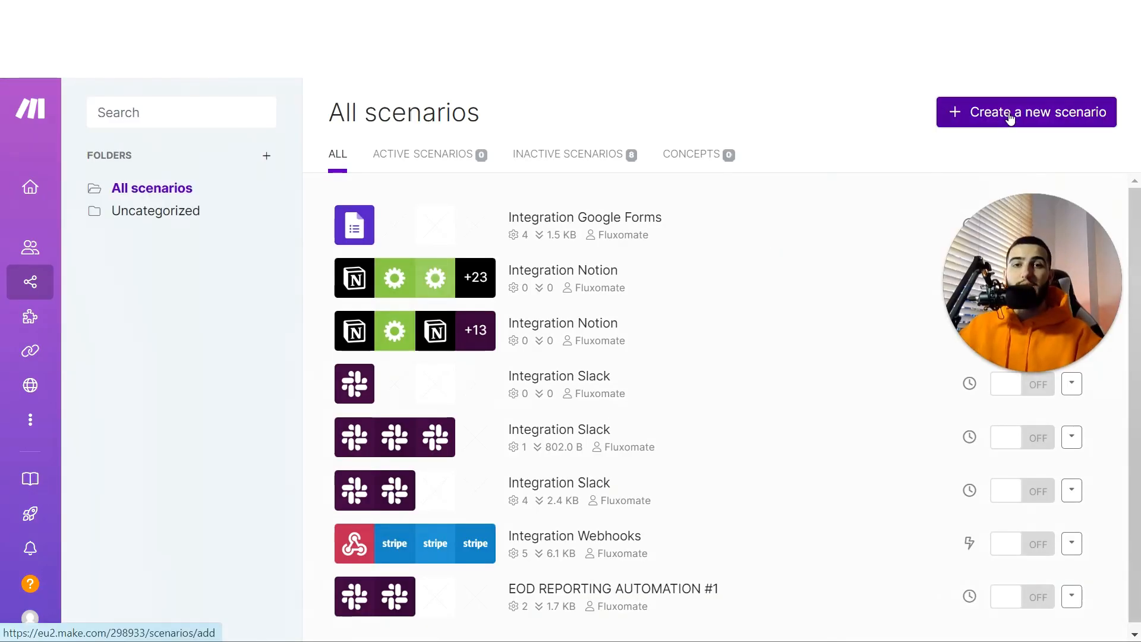
pyautogui.click(1009, 117)
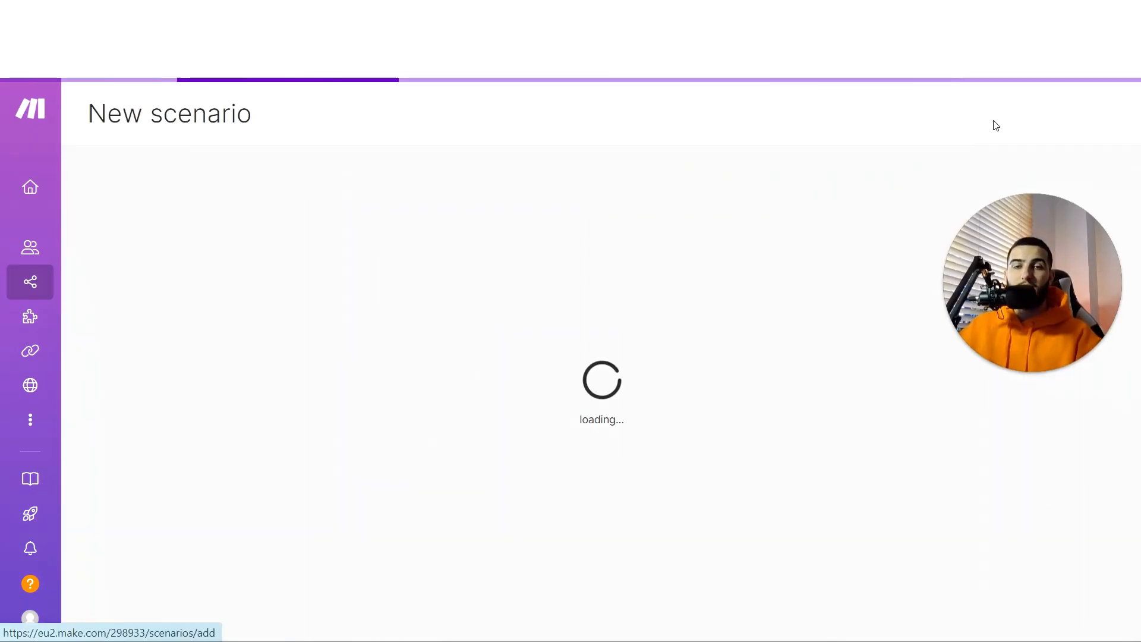
pyautogui.click(193, 113)
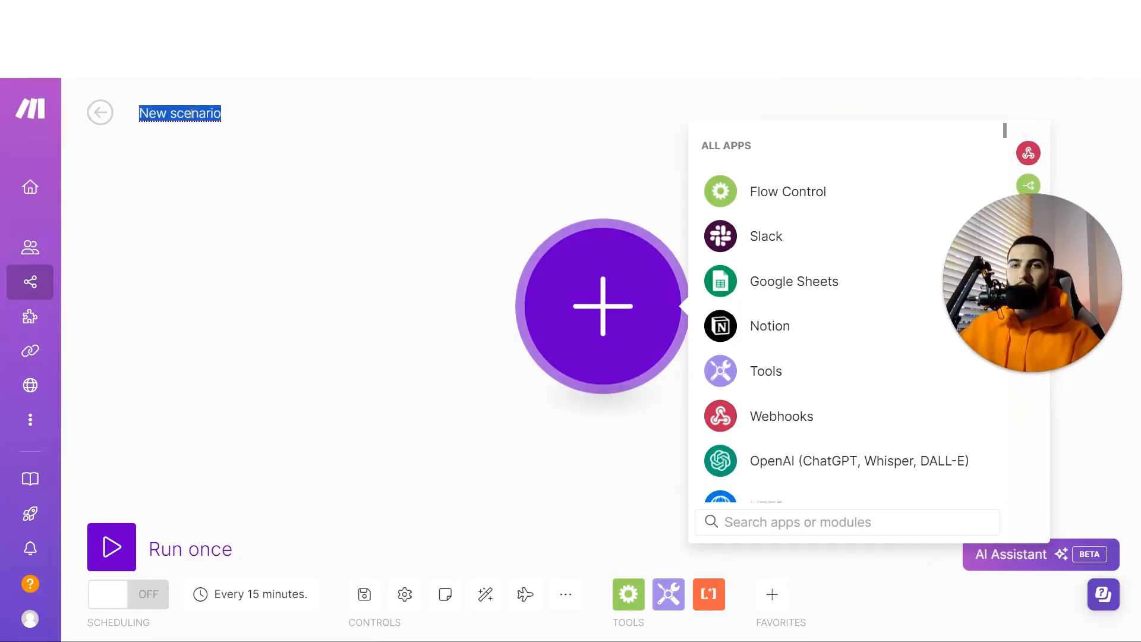
pyautogui.write('Cusetomer Success #2')
pyautogui.click(364, 227)
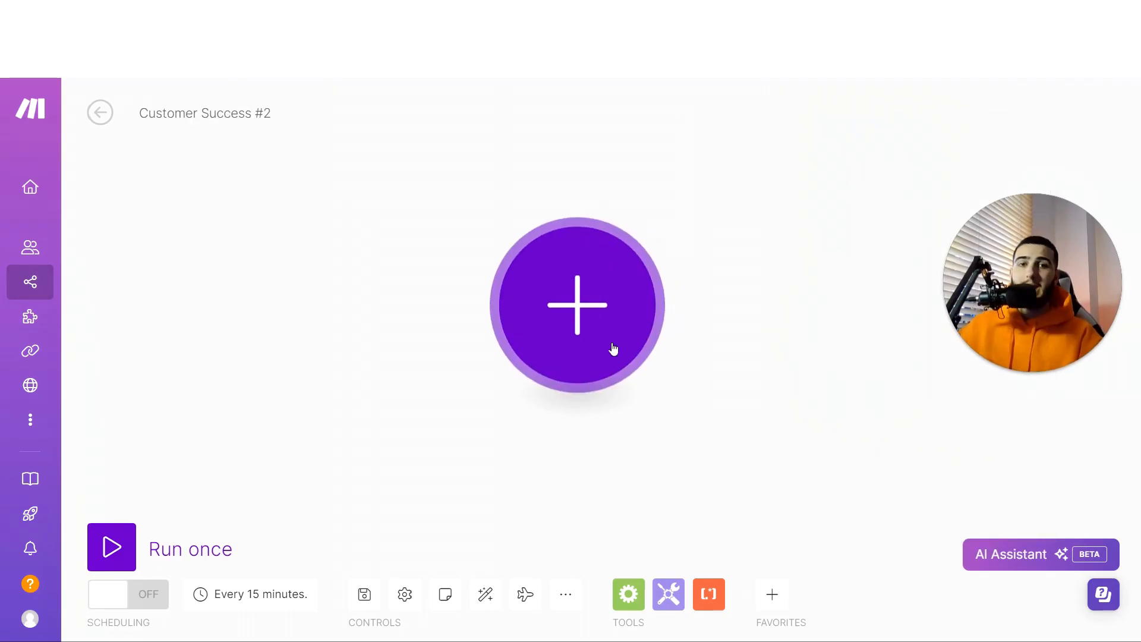
# Add the Google Forms Watch Responses trigger as the scenario's first module.
pyautogui.click(613, 296)
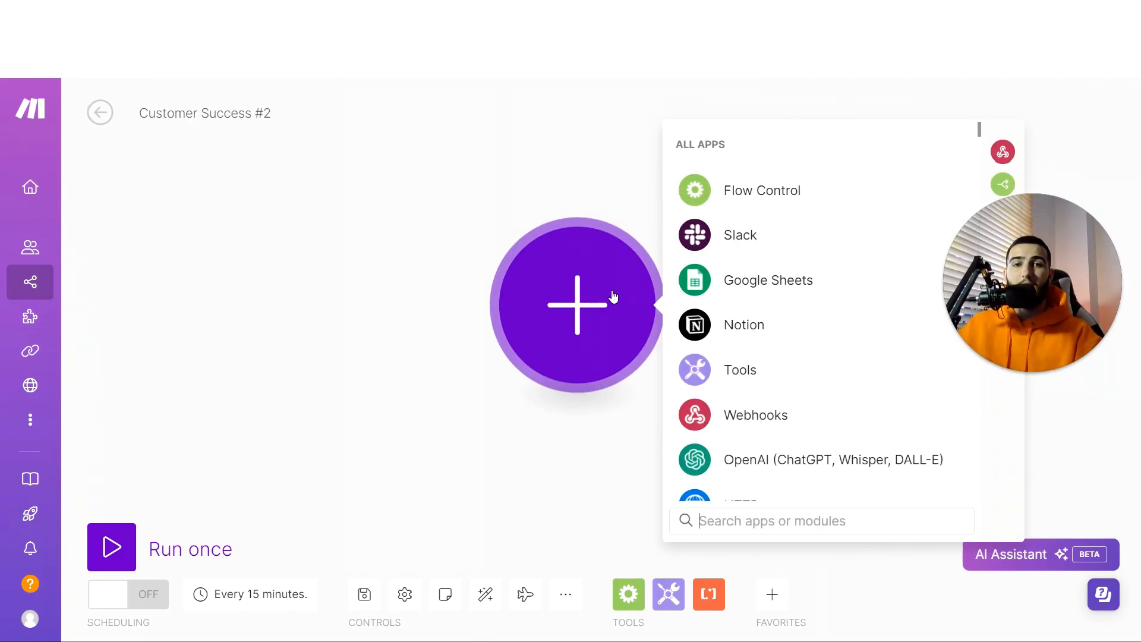
pyautogui.click(739, 521)
pyautogui.write('google')
pyautogui.click(790, 370)
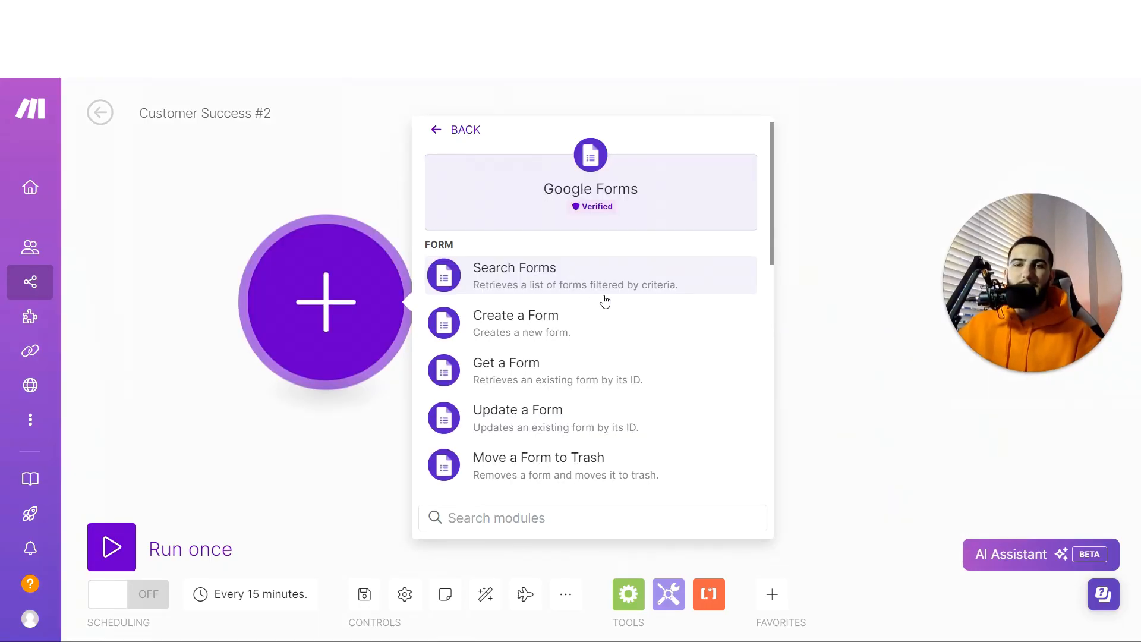
pyautogui.scroll(-5, 620, 270)
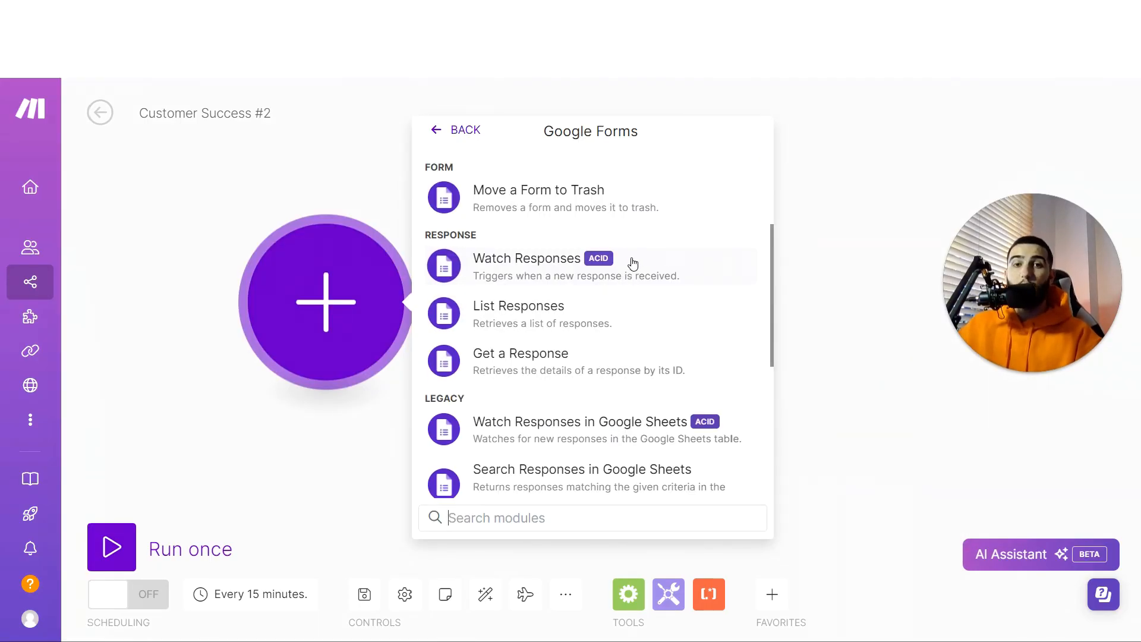
pyautogui.click(639, 260)
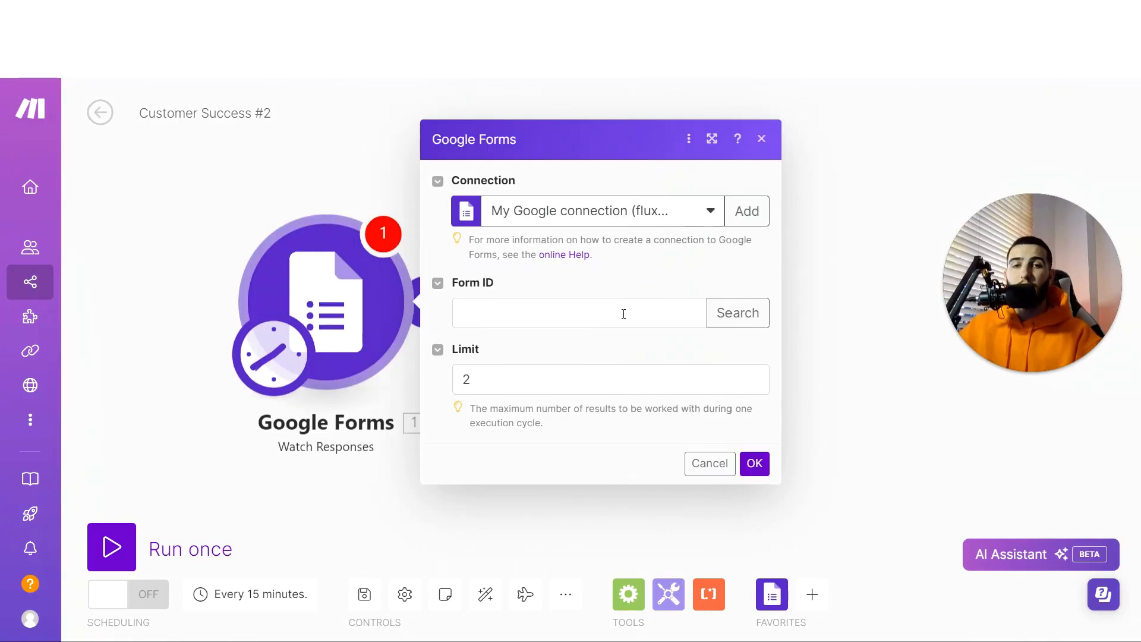
# Find the Customer Success EOD form by title for the trigger's Form ID, set the limit to 5, and save the module.
pyautogui.click(725, 314)
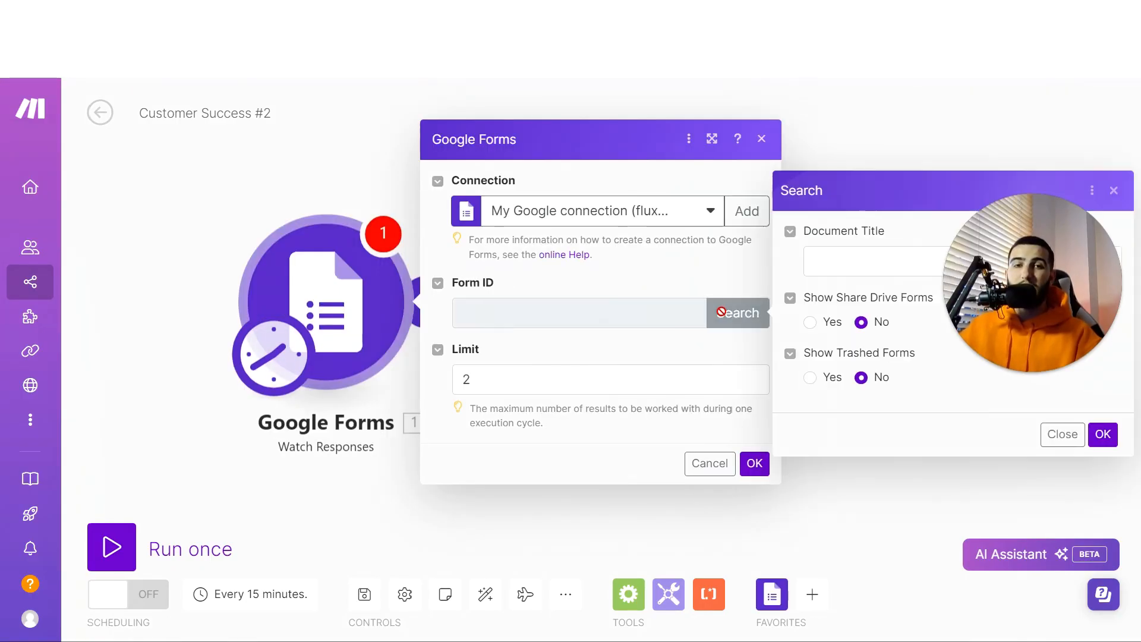
pyautogui.click(870, 263)
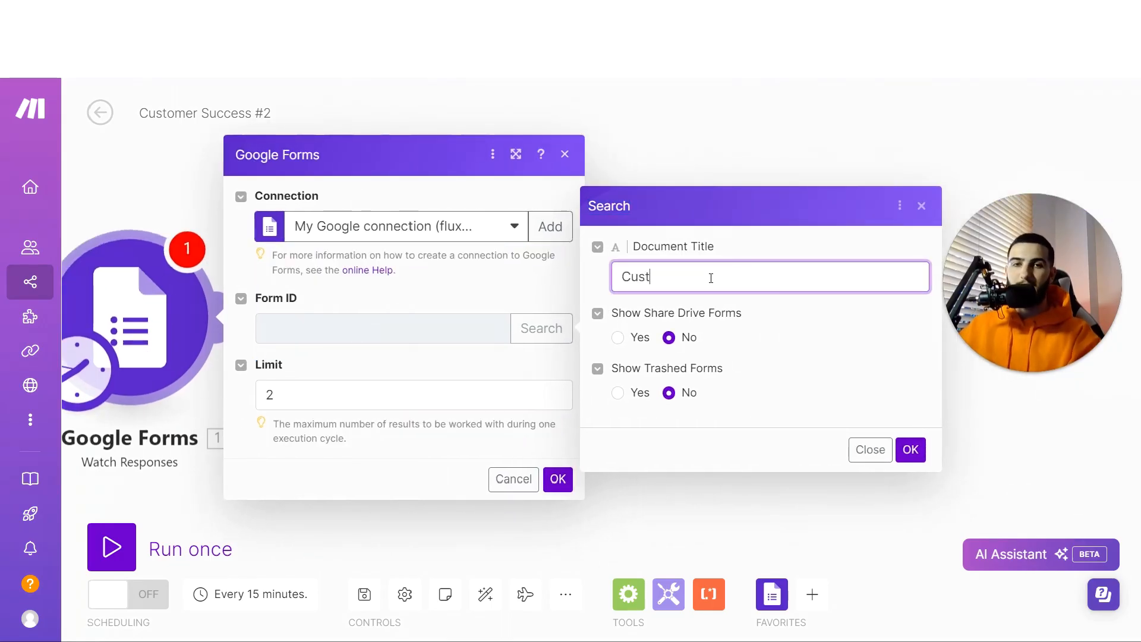
pyautogui.press('Return')
pyautogui.click(420, 393)
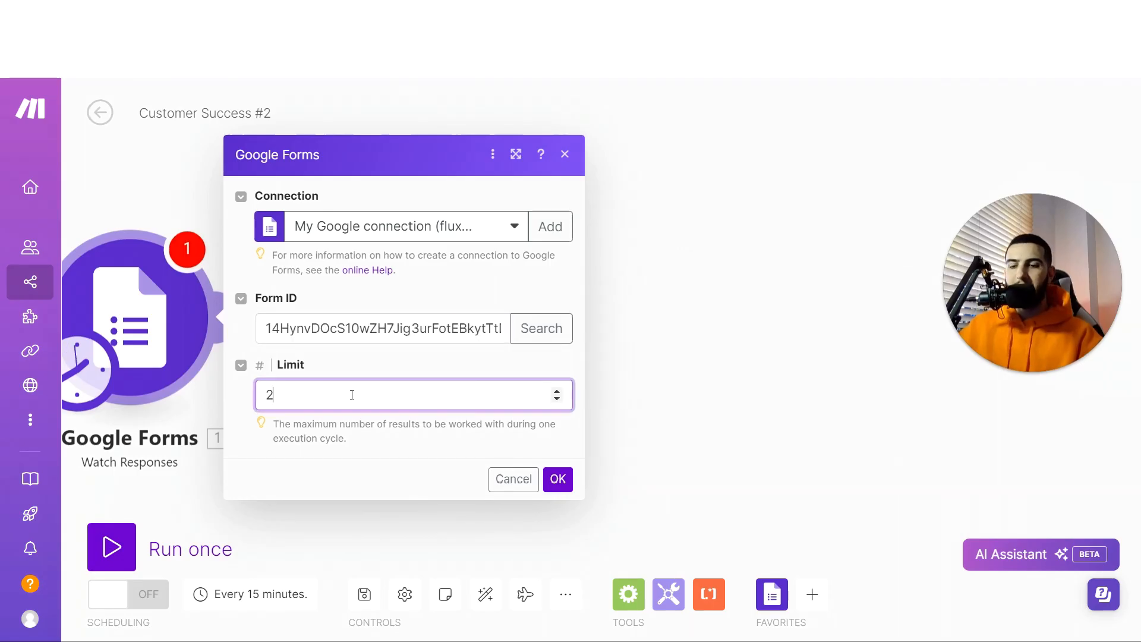
pyautogui.press('BackSpace')
pyautogui.write('5')
pyautogui.click(558, 477)
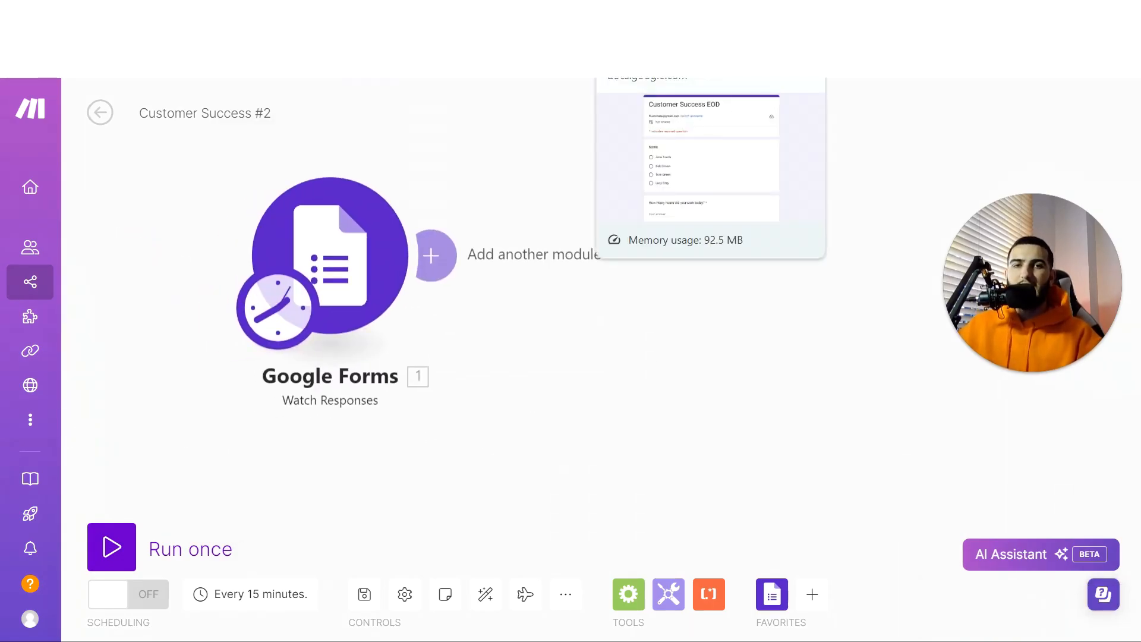
# Open the live Customer Success EOD form and examine its questions from the name choices to the feedback field.
pyautogui.click(641, 50)
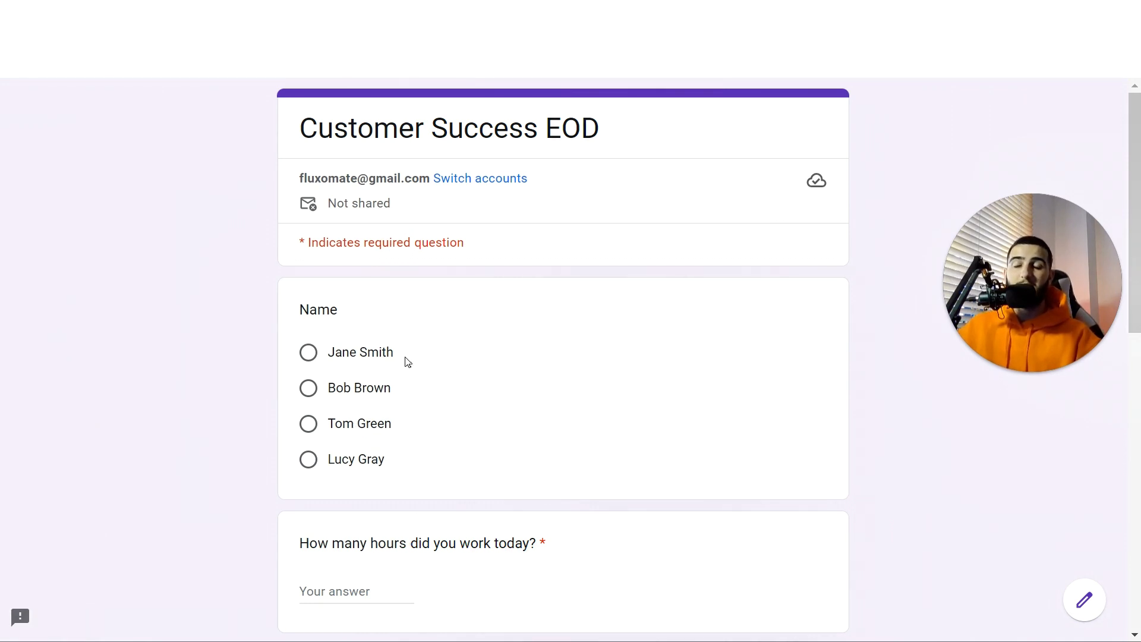
pyautogui.scroll(-3, 444, 411)
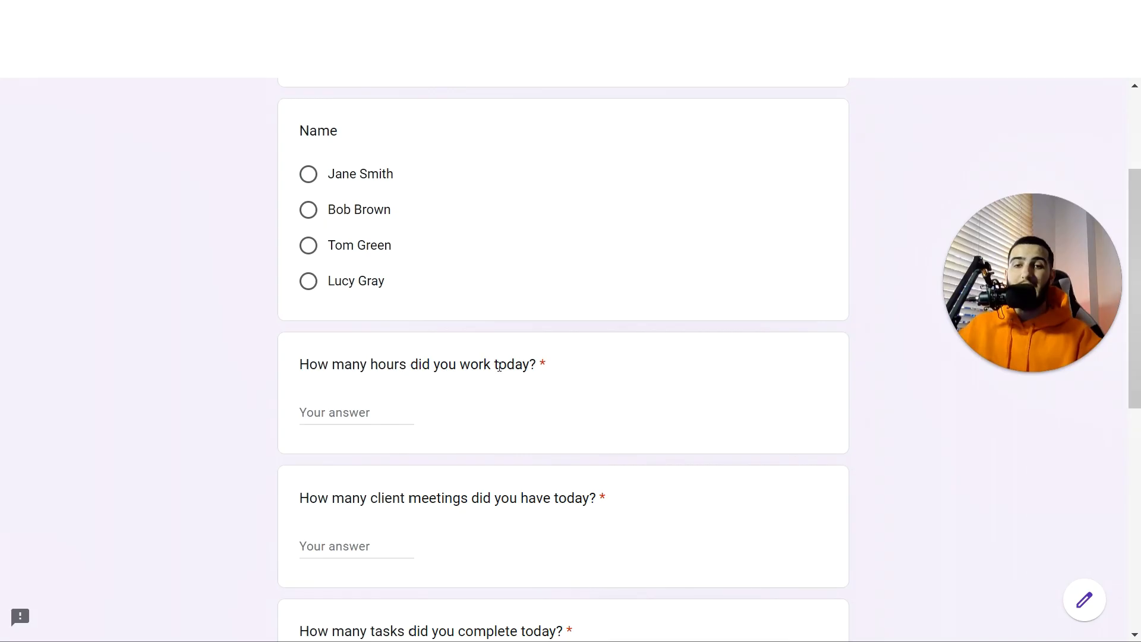
pyautogui.scroll(-3, 498, 366)
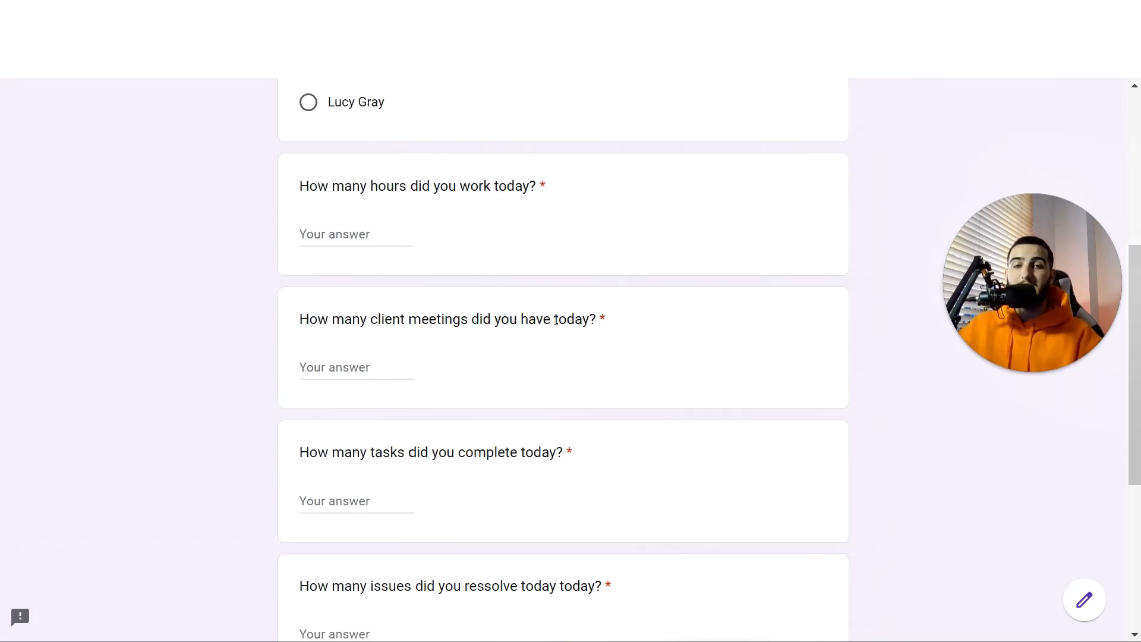
pyautogui.scroll(-3, 514, 340)
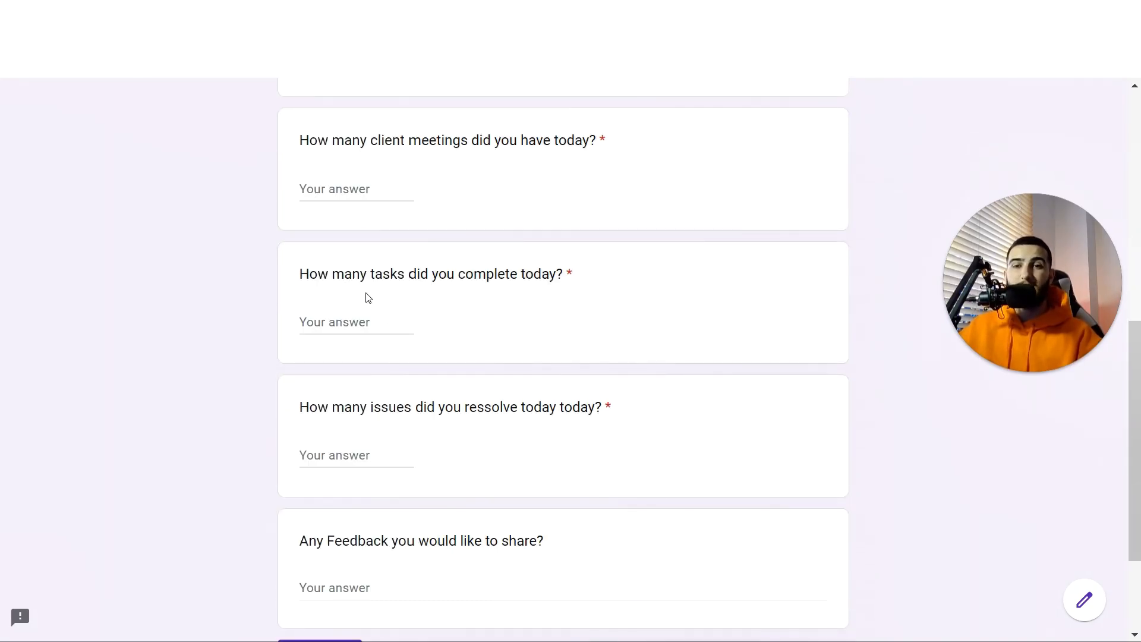
pyautogui.scroll(-2, 368, 298)
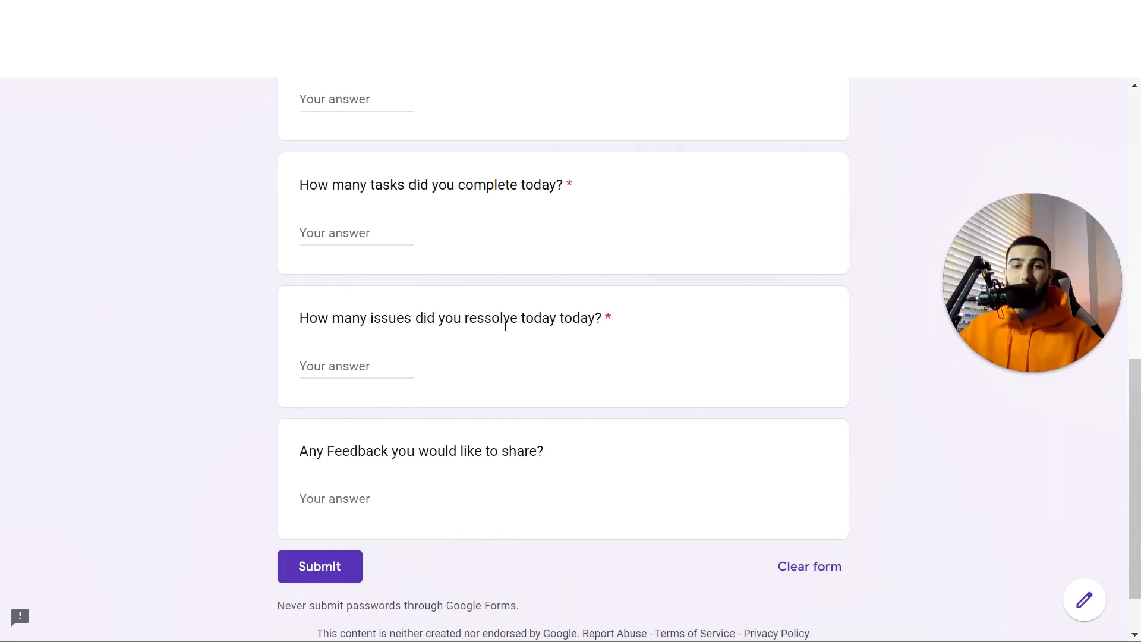
pyautogui.scroll(6, 413, 484)
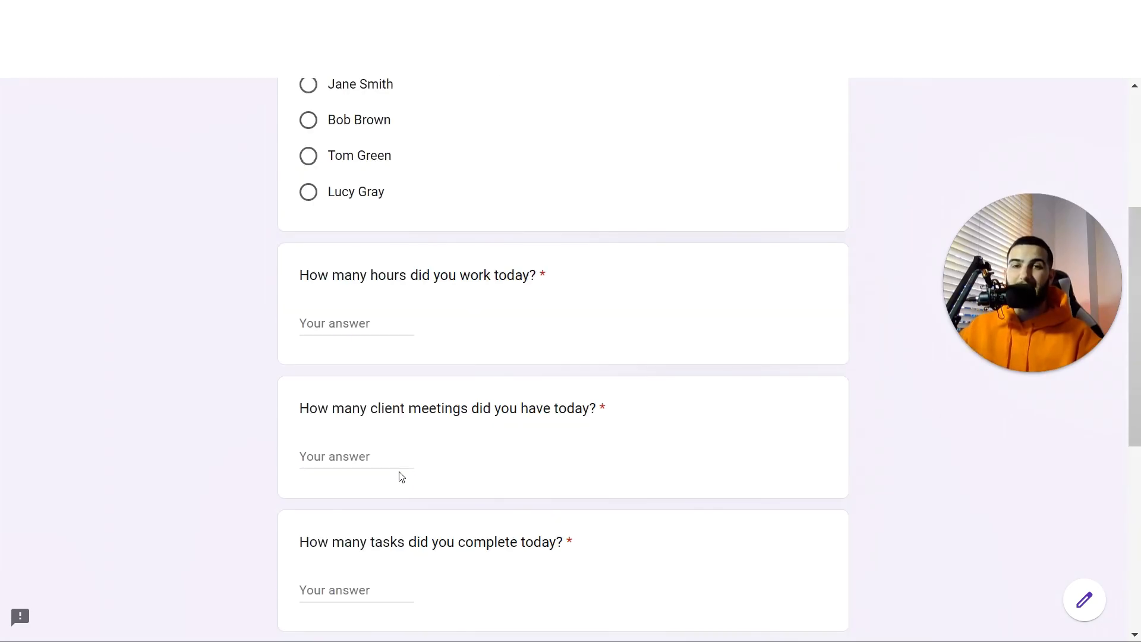
# Test the client meetings question with the non-numeric answer 434fa, and replace it with 3.
pyautogui.write('434fa')
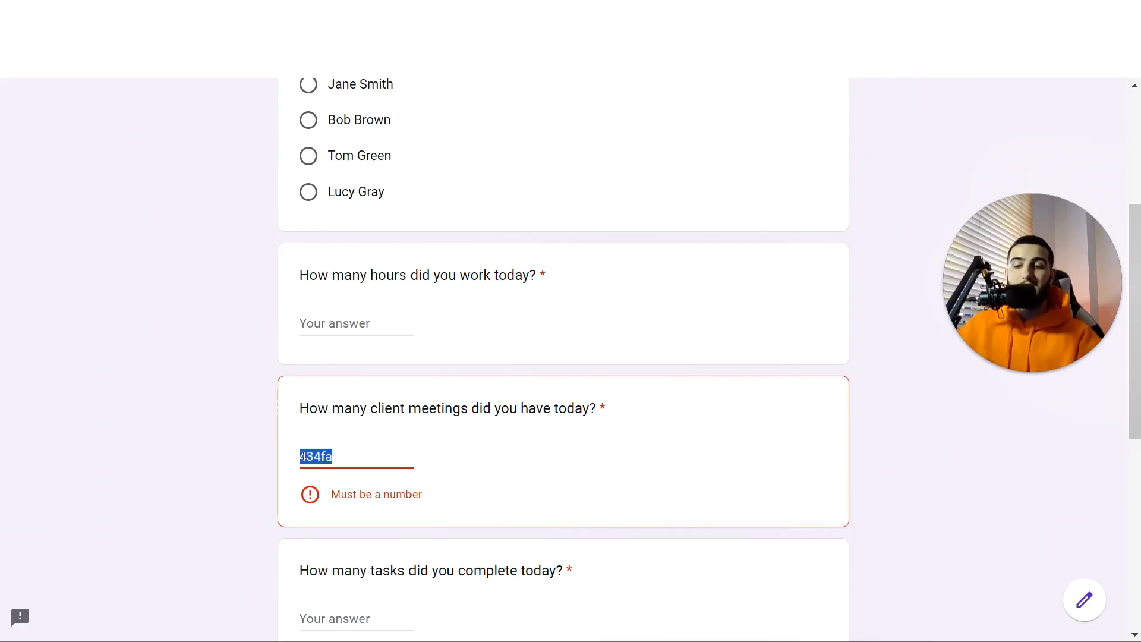
pyautogui.press('BackSpace')
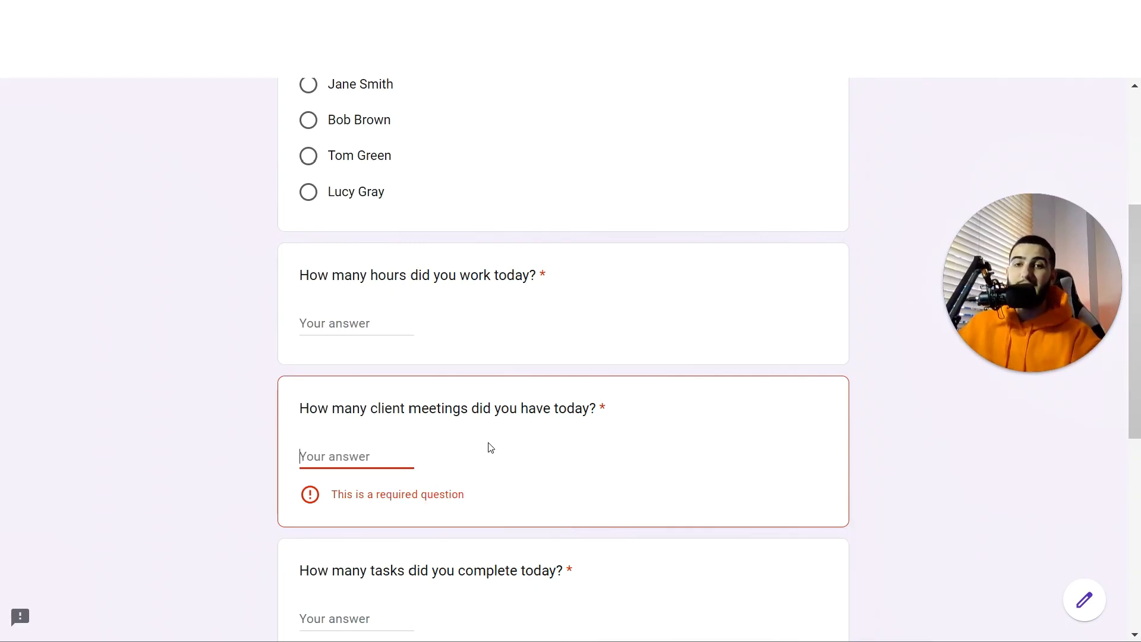
pyautogui.write('3')
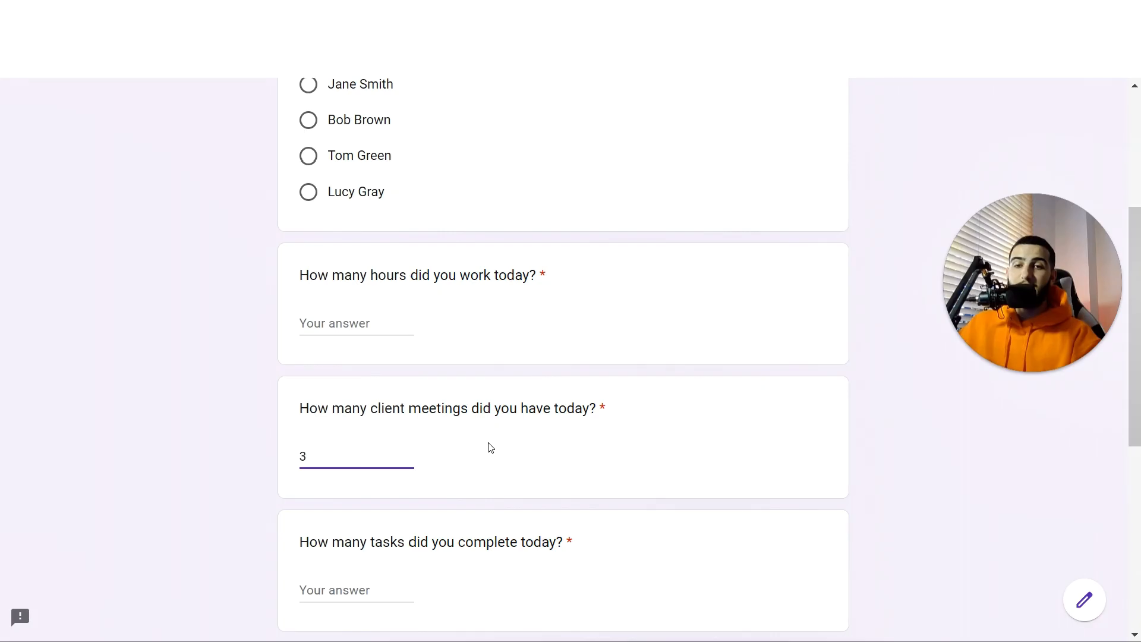
# Test the client meetings question with the non-numeric answer one, and clear the field.
pyautogui.press('BackSpace')
pyautogui.write('one')
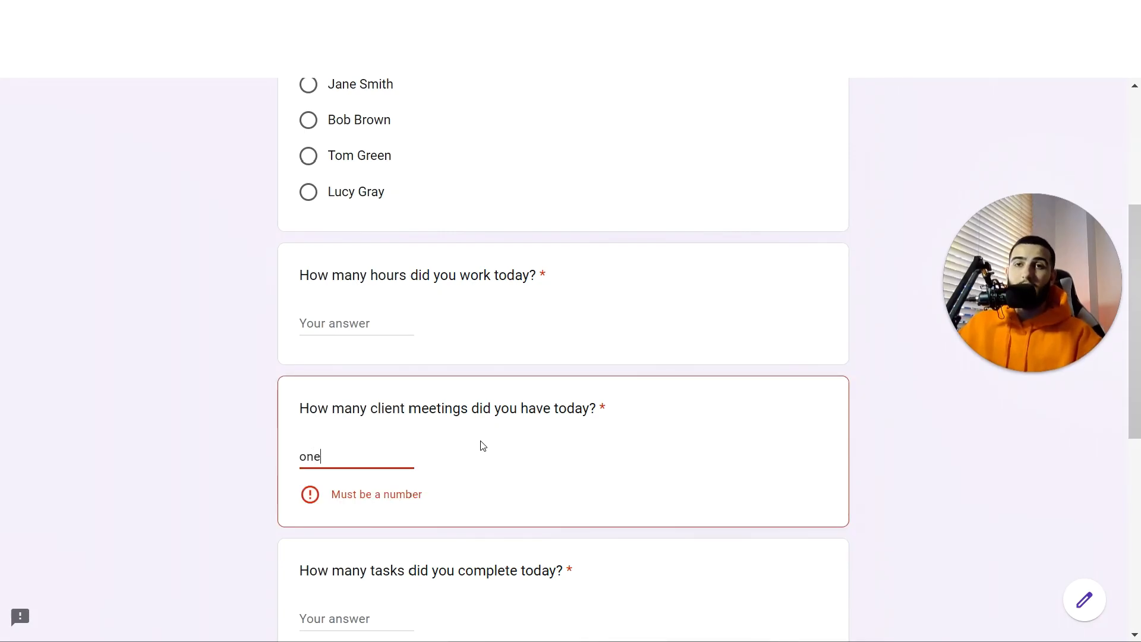
pyautogui.press('BackSpace')
pyautogui.press('BackSpace')
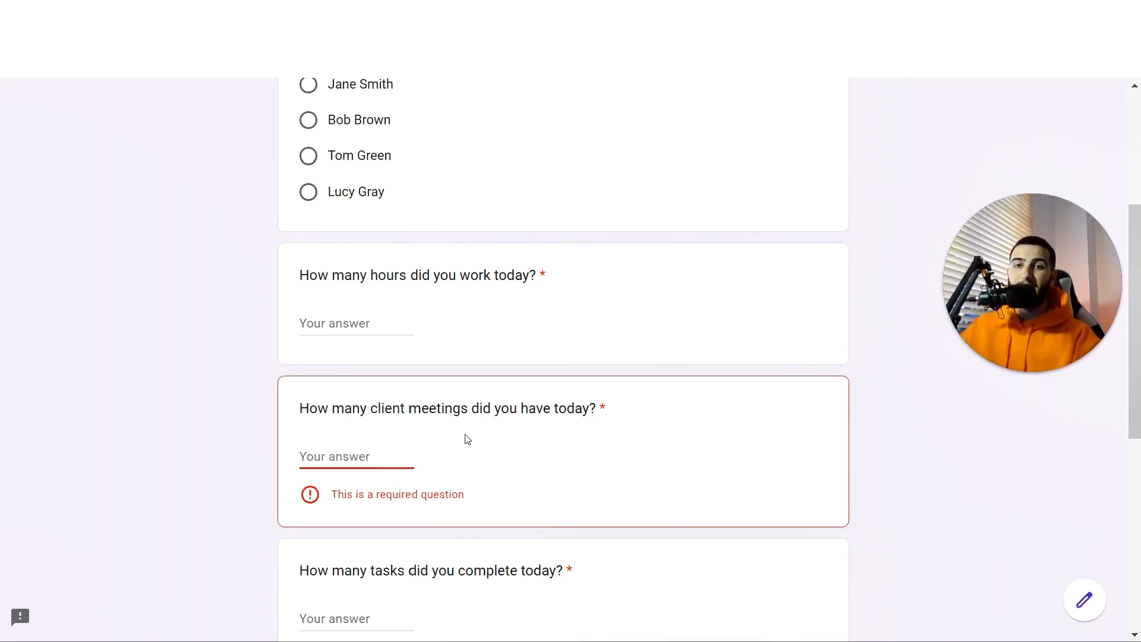
# Fill in the EOD form with a name, 4 tasks, 3 issues and the feedback "No it was a good day", and submit it.
pyautogui.scroll(5, 364, 400)
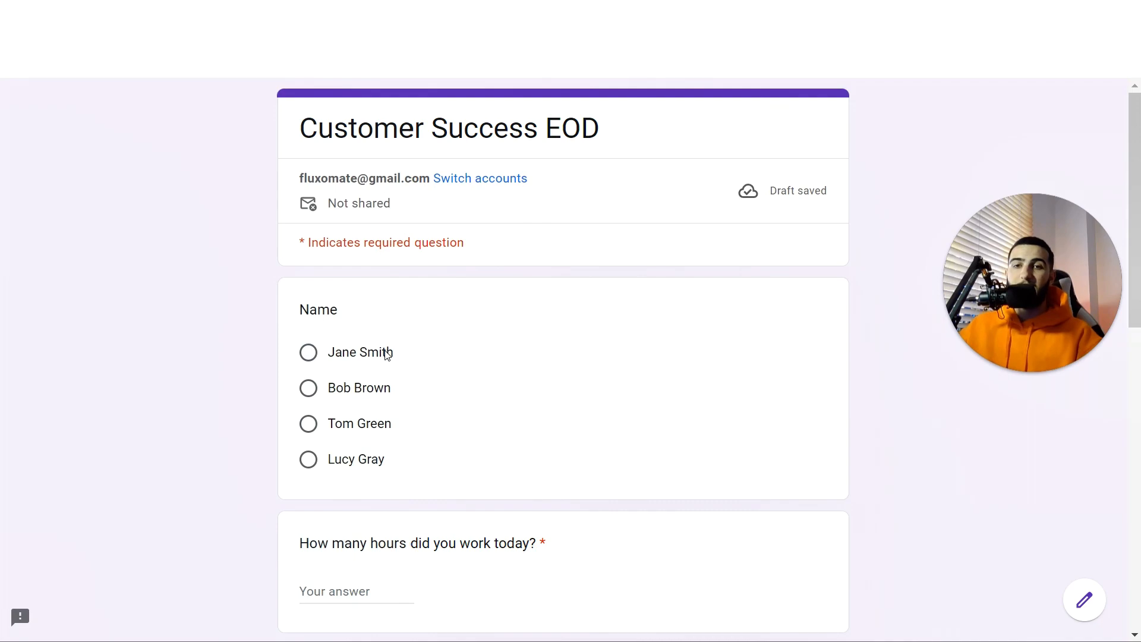
pyautogui.click(386, 351)
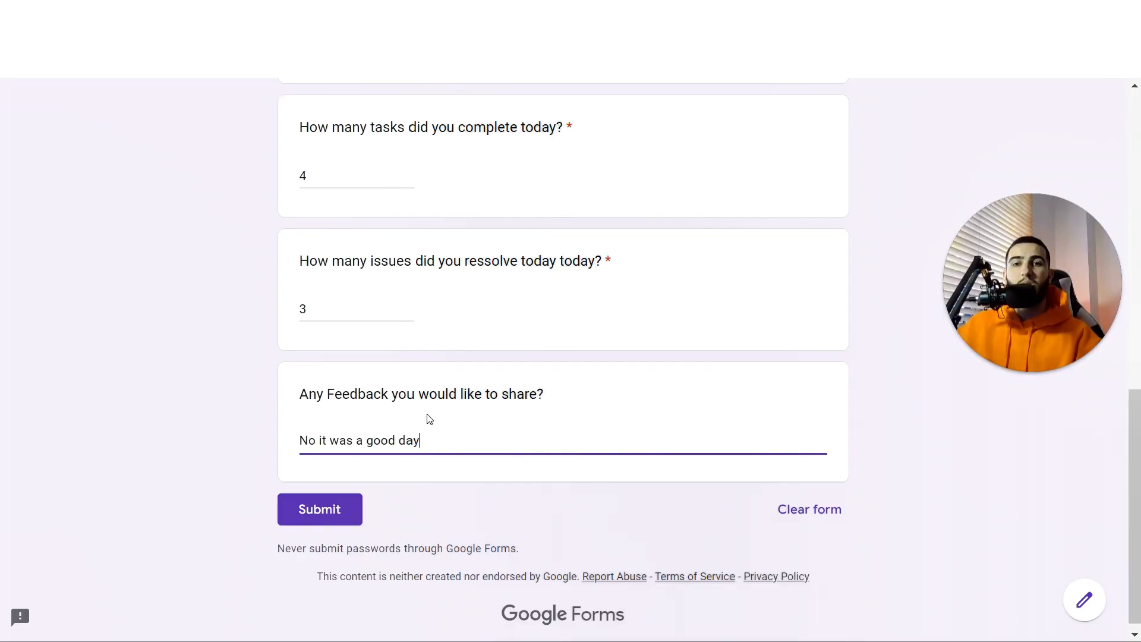
pyautogui.scroll(8, 398, 356)
pyautogui.scroll(-8, 392, 416)
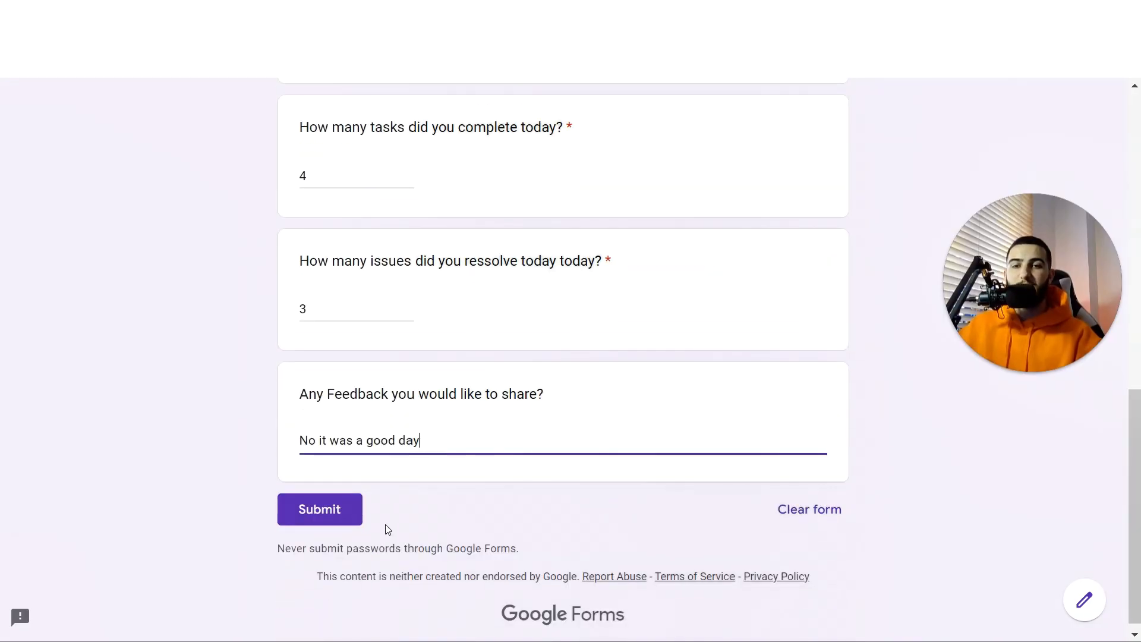
pyautogui.click(342, 506)
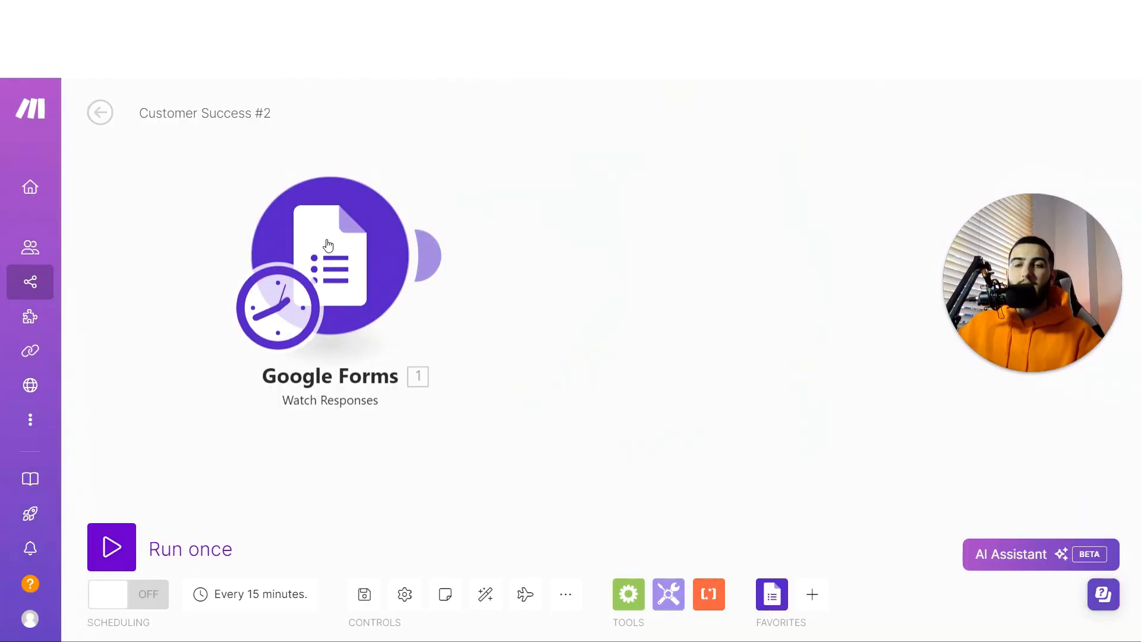
# Run only the Google Forms trigger, and attach a Google Sheets Add a Row module to it.
pyautogui.rightClick(328, 244)
pyautogui.click(407, 268)
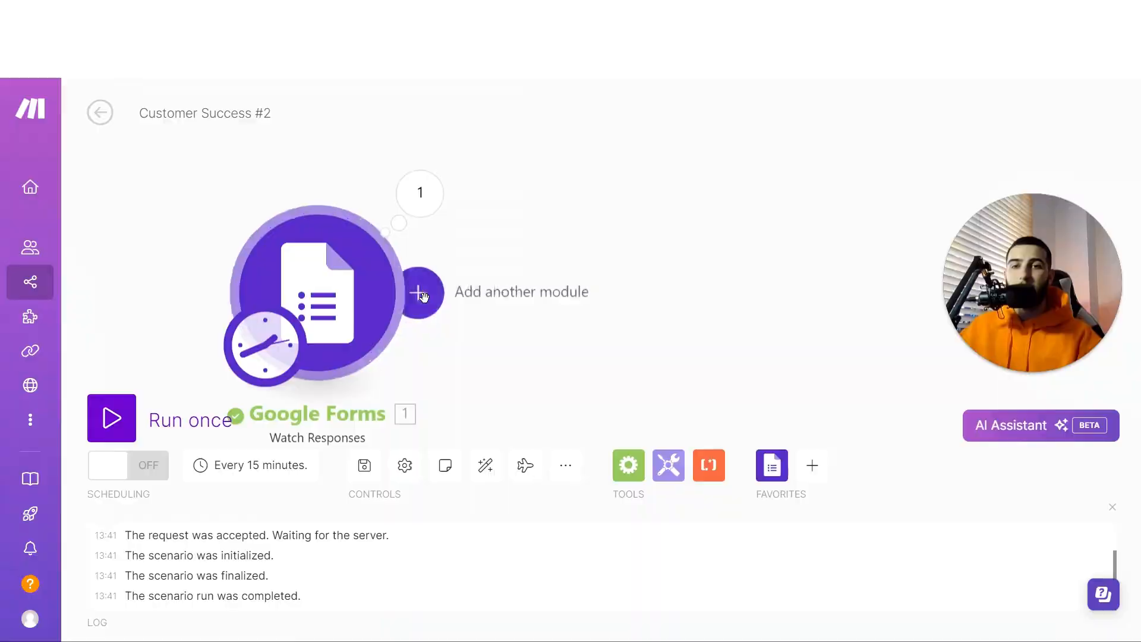
pyautogui.click(419, 294)
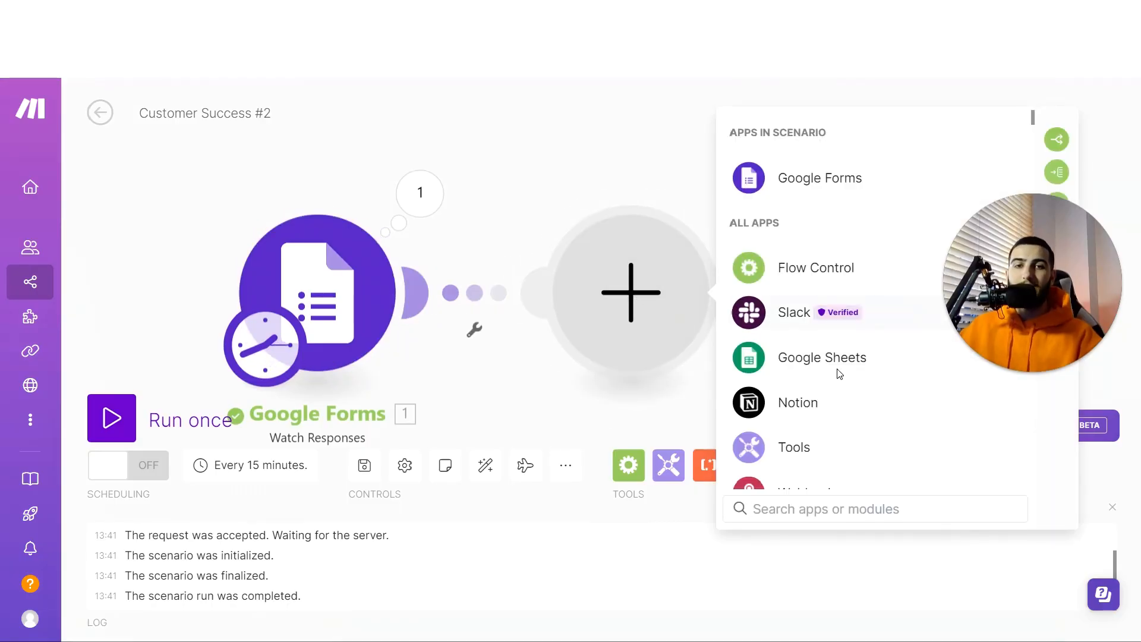
pyautogui.click(821, 358)
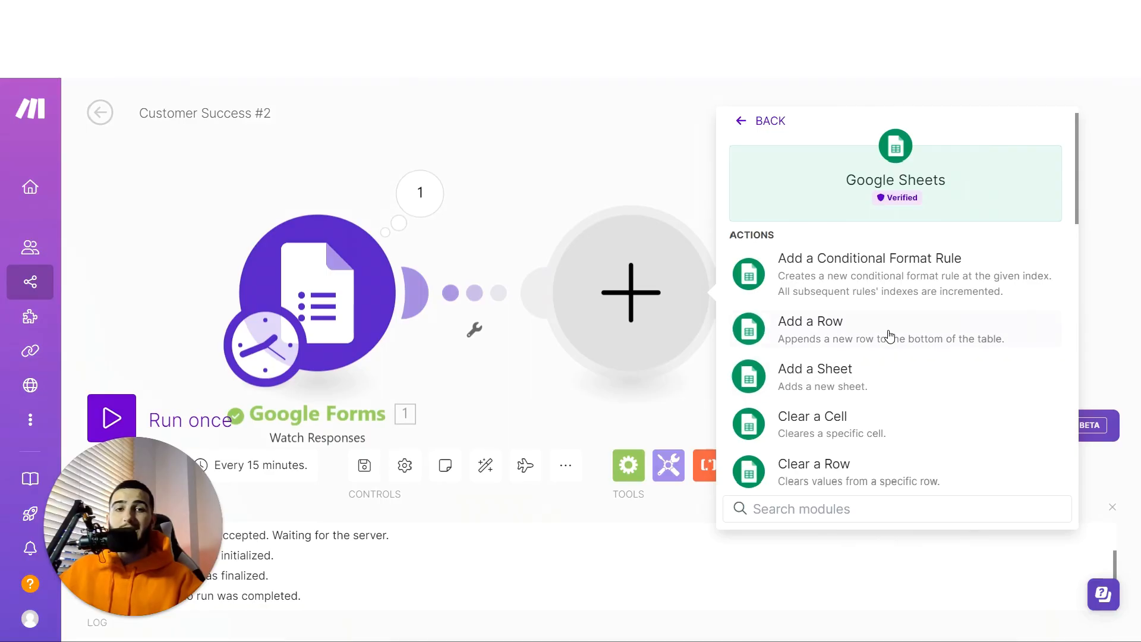
pyautogui.click(887, 338)
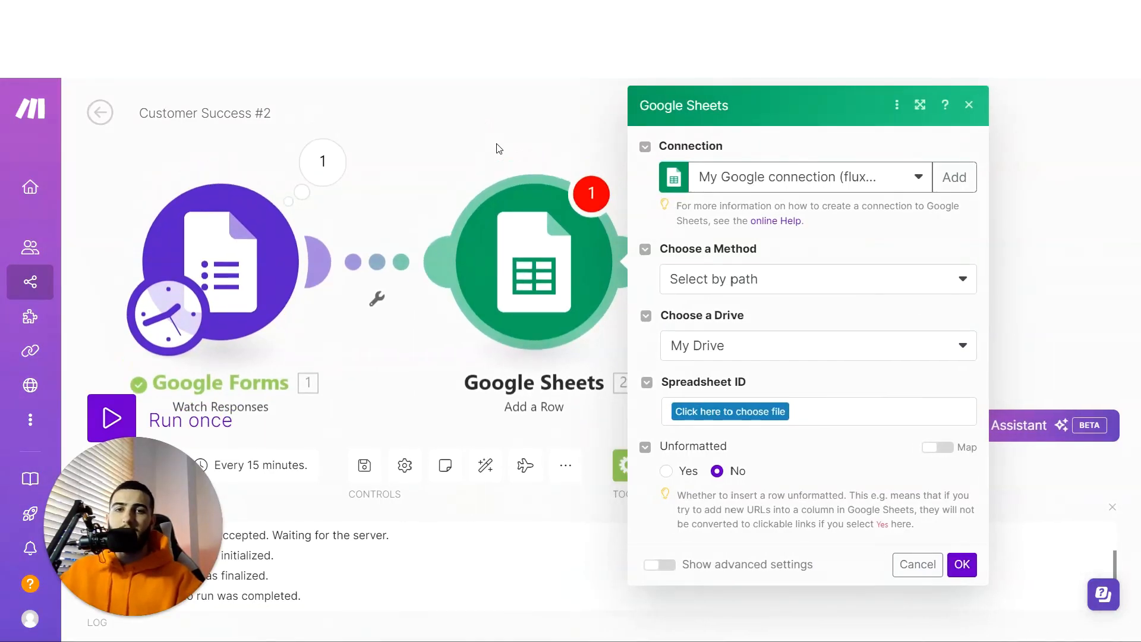
# Select the spreadsheet Fluxomate / Youtube / Youtube EOD Sheet and its sheet Youtube EOD Sheet for the Add a Row module.
pyautogui.moveTo(499, 148); pyautogui.dragTo(485, 150)
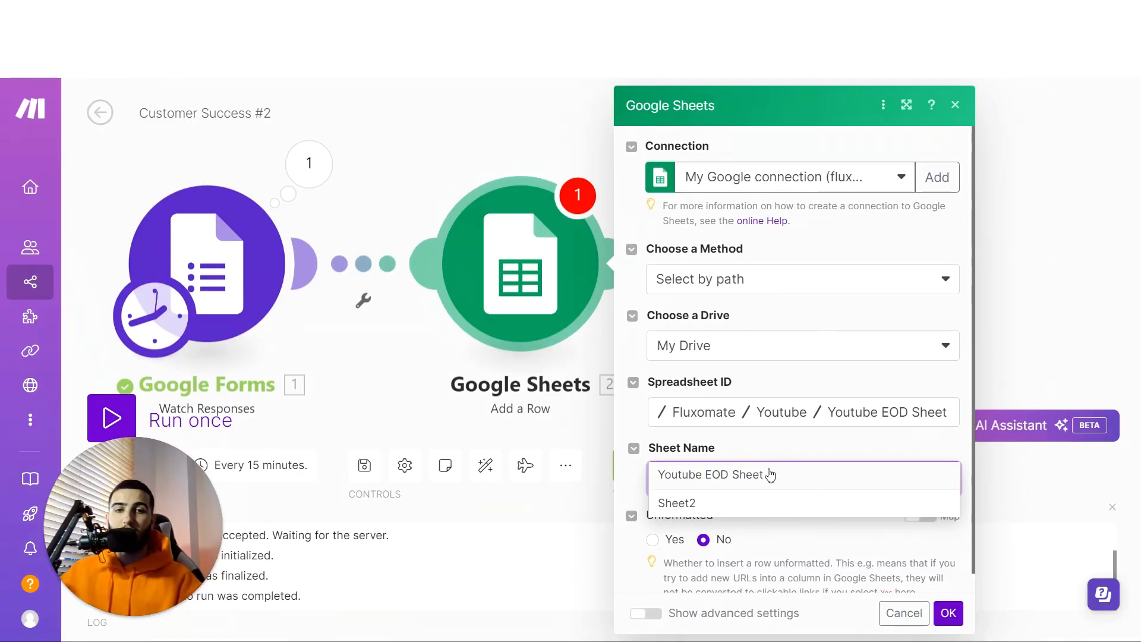
pyautogui.click(768, 473)
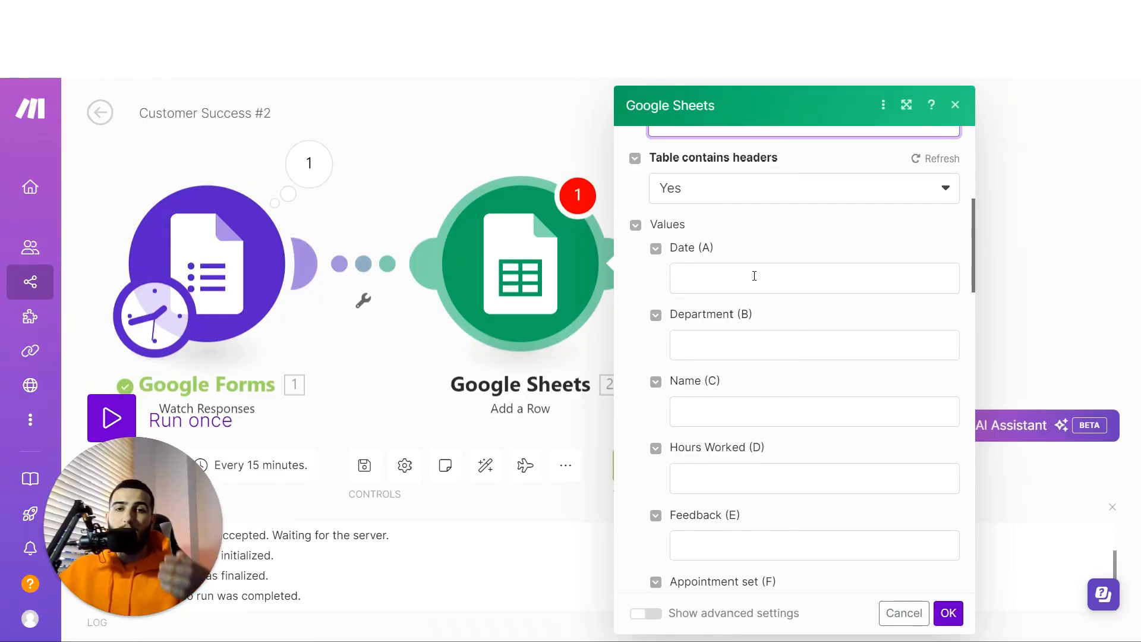
pyautogui.moveTo(353, 339); pyautogui.dragTo(390, 312)
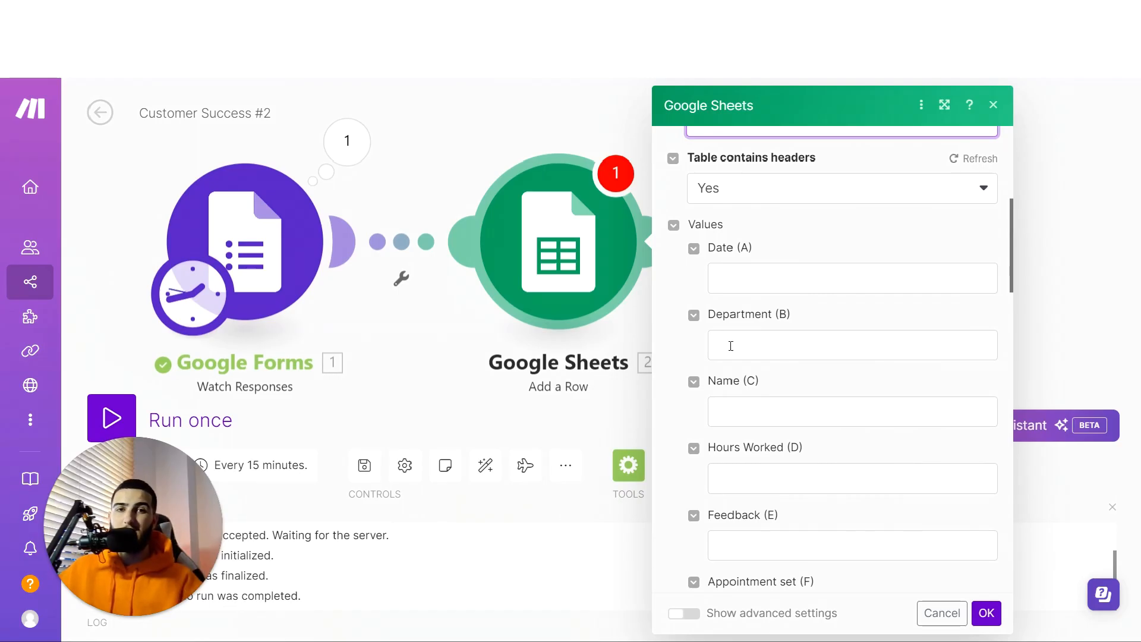
# Set the Date column's value to formatDate(now; DD/MM/YYYY).
pyautogui.click(799, 278)
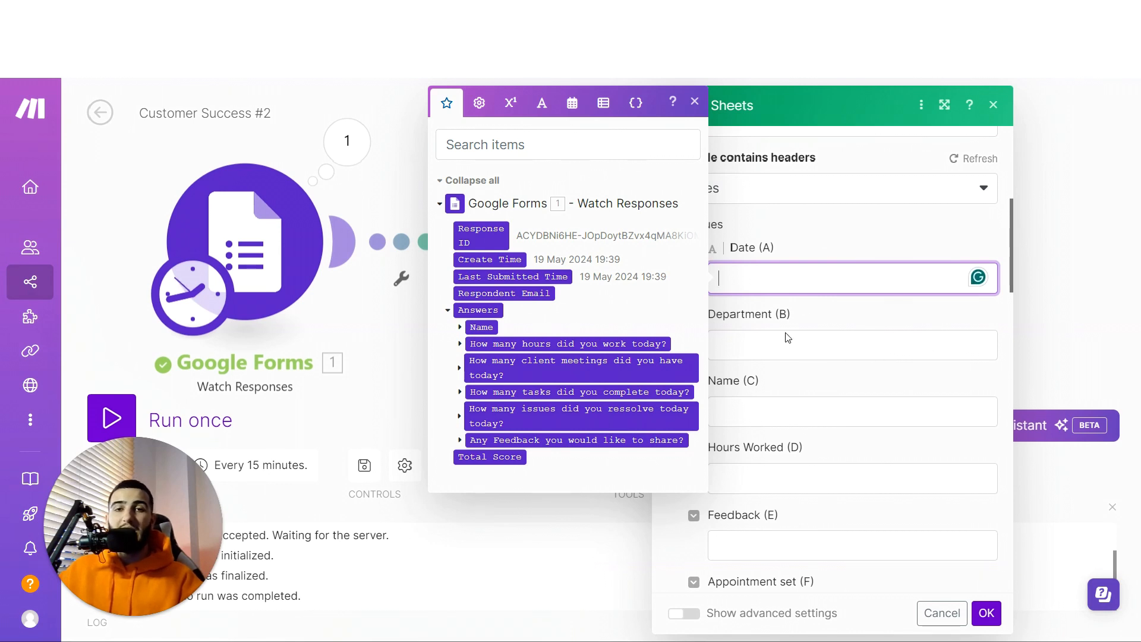
pyautogui.click(572, 103)
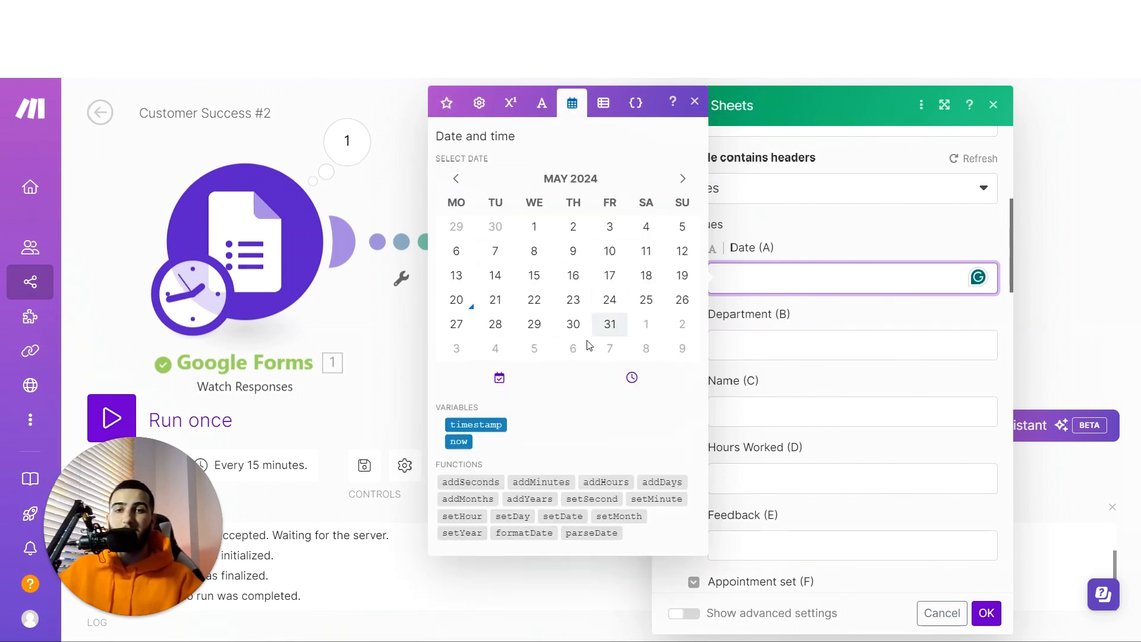
pyautogui.click(525, 533)
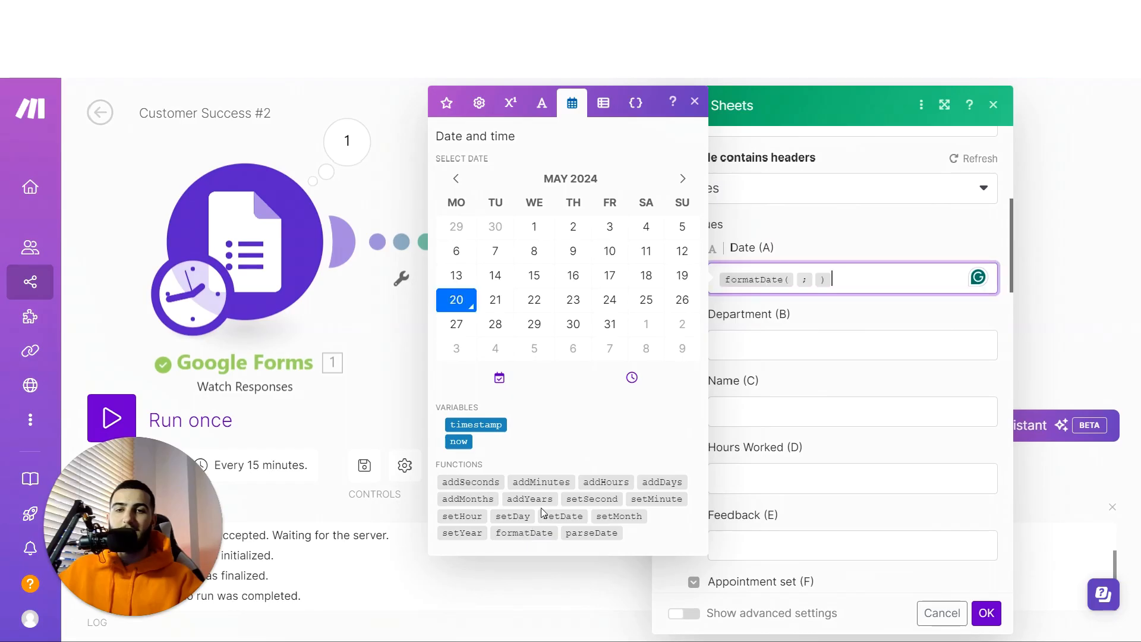
pyautogui.click(459, 441)
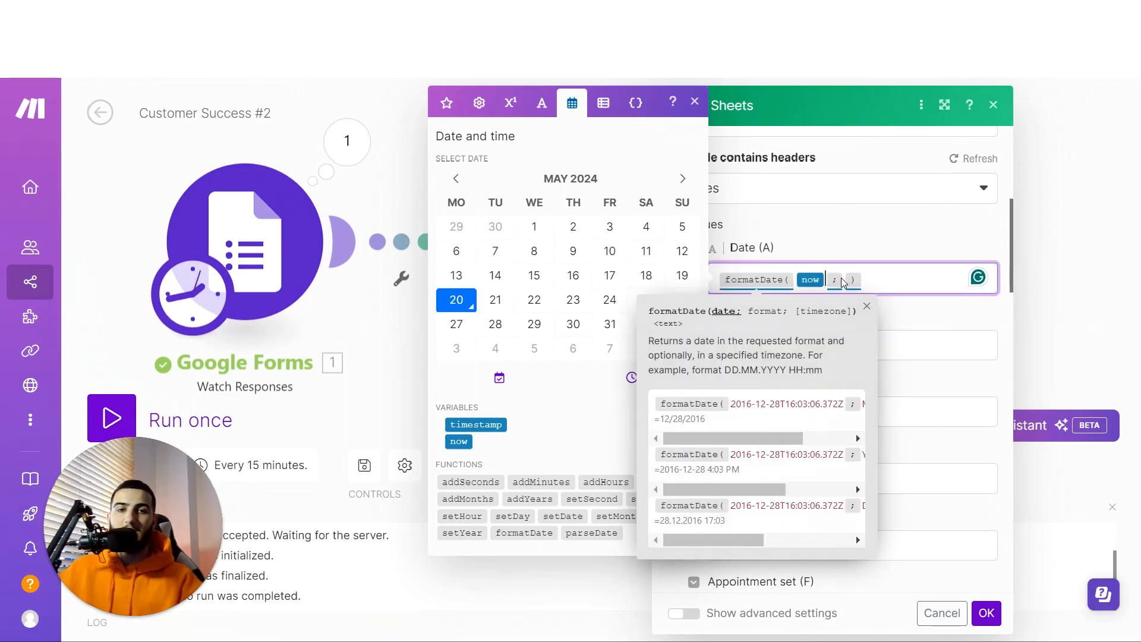
pyautogui.write('DD?')
pyautogui.press('BackSpace')
pyautogui.write('/MM')
pyautogui.press('BackSpace')
pyautogui.press('BackSpace')
pyautogui.press('BackSpace')
pyautogui.write('/MM/YYYY')
pyautogui.click(793, 230)
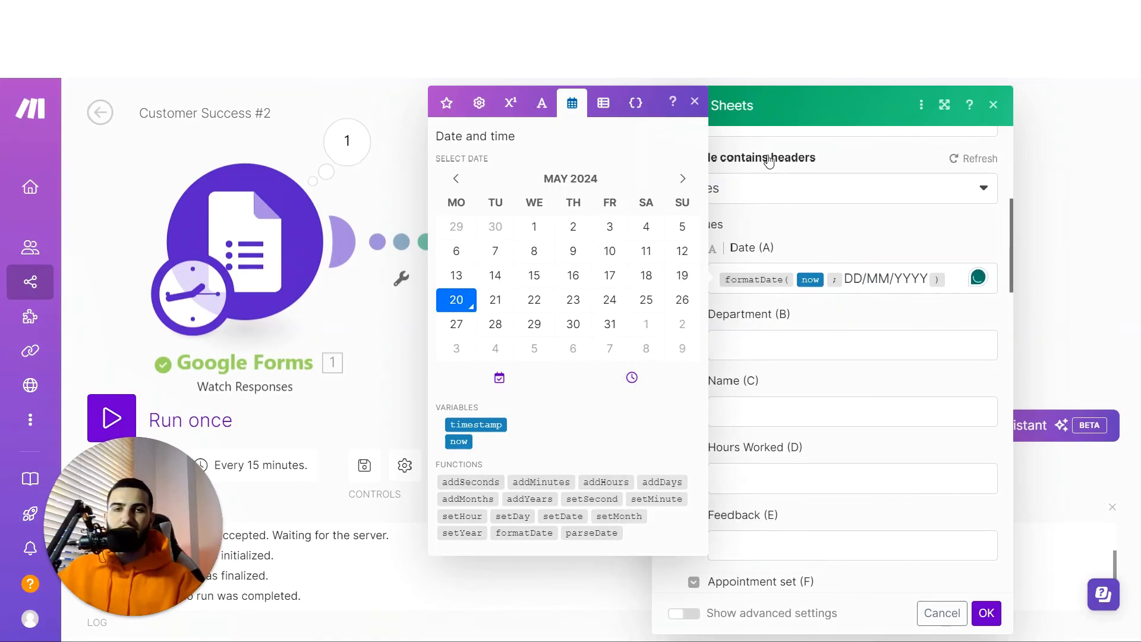
pyautogui.click(700, 103)
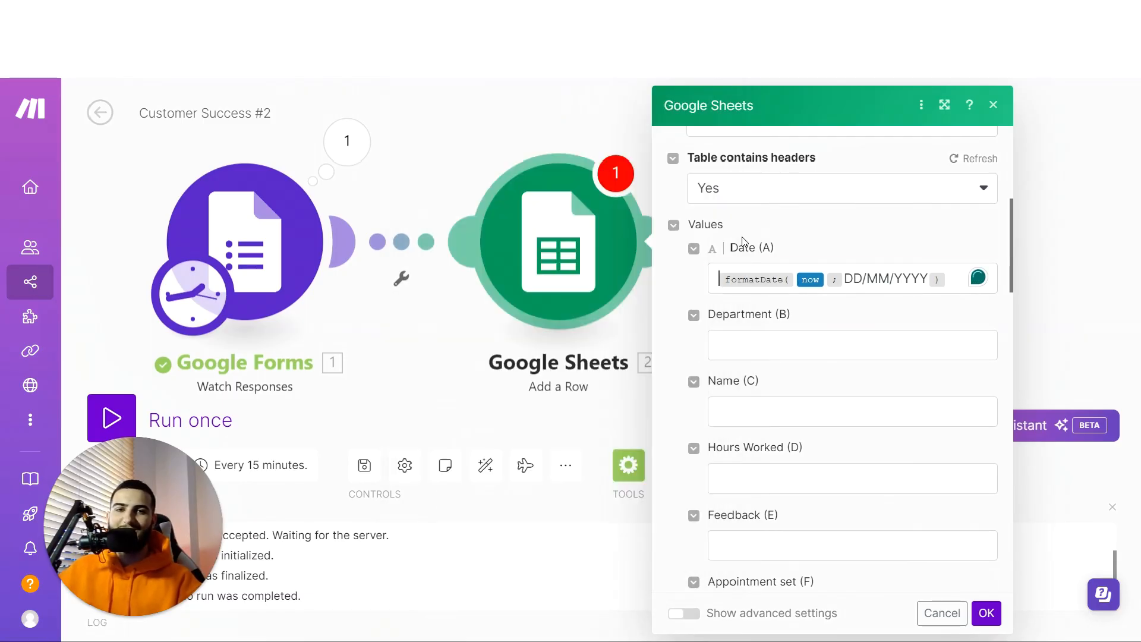
# Set the Department column to Customer Success, and map the Name column to the text answer value of the form's Name question.
pyautogui.click(824, 344)
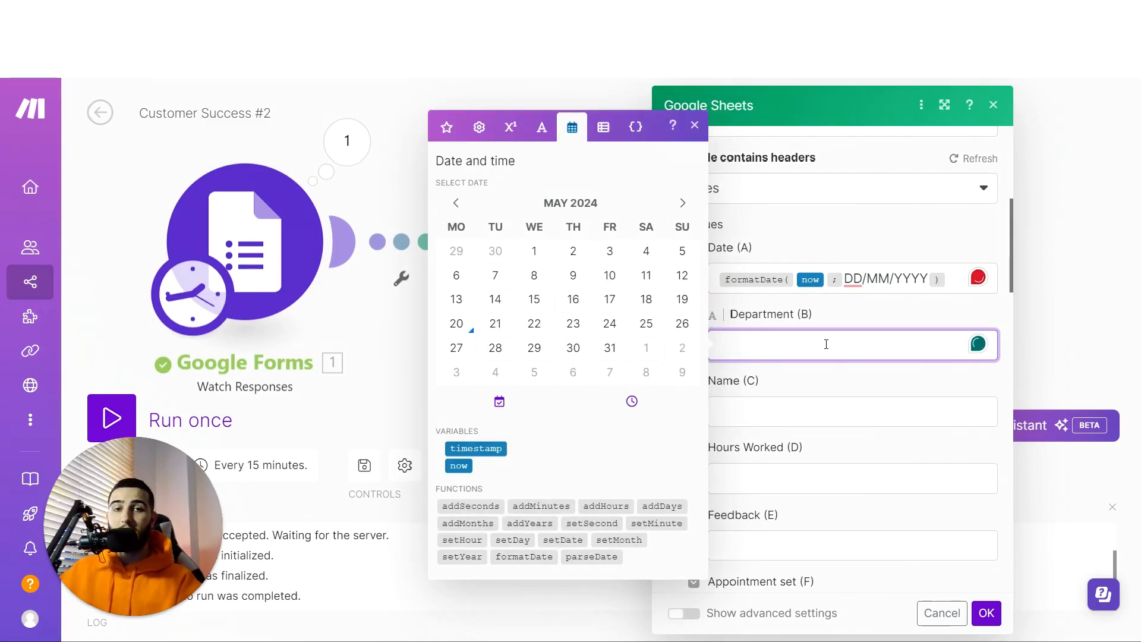
pyautogui.write('Cist')
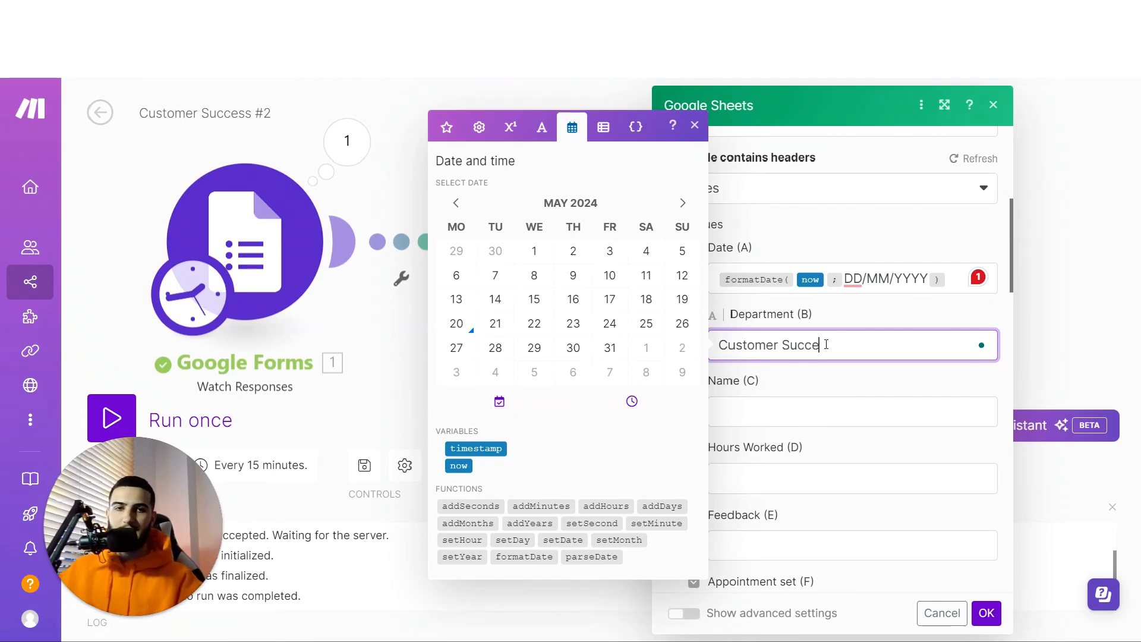
pyautogui.click(847, 419)
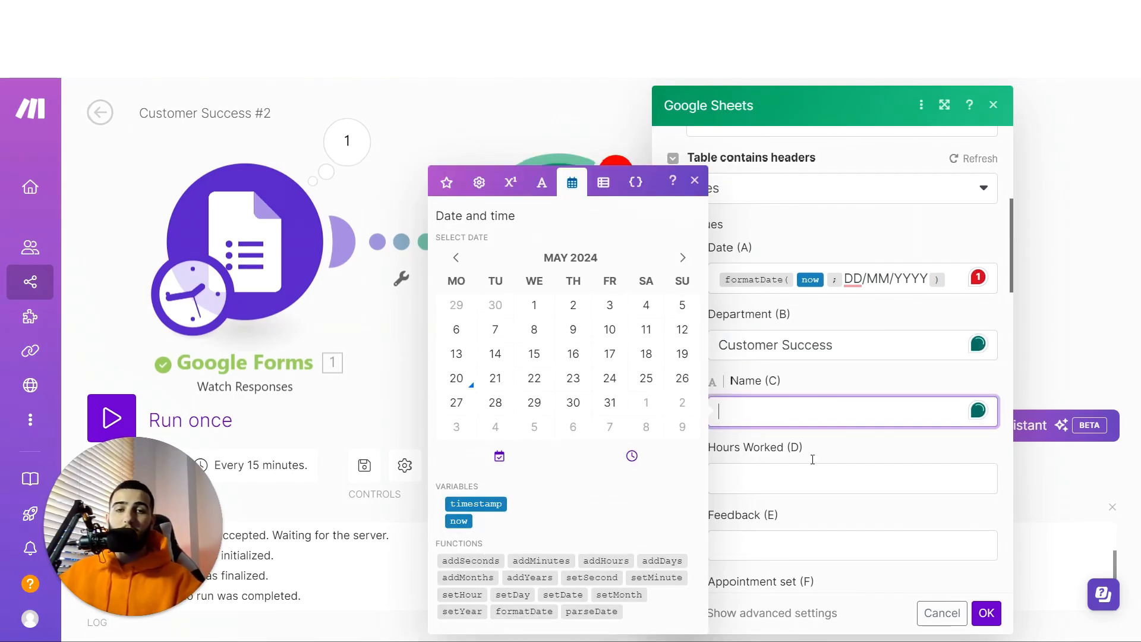
pyautogui.scroll(2, 897, 366)
pyautogui.scroll(-7, 910, 380)
pyautogui.scroll(4, 879, 440)
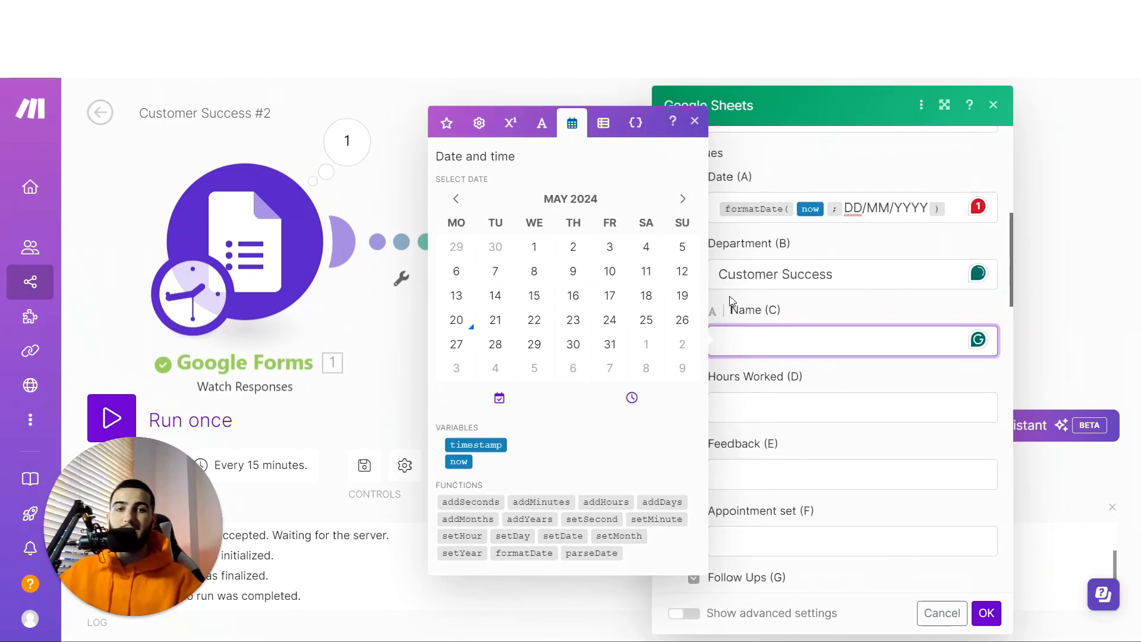
pyautogui.click(446, 122)
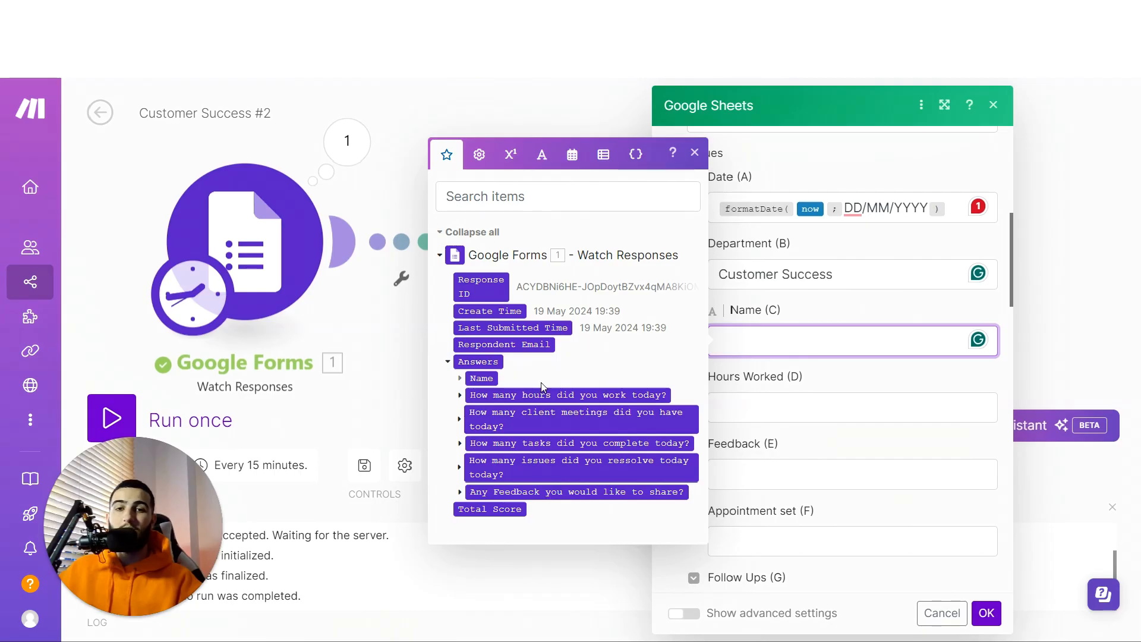
pyautogui.click(477, 380)
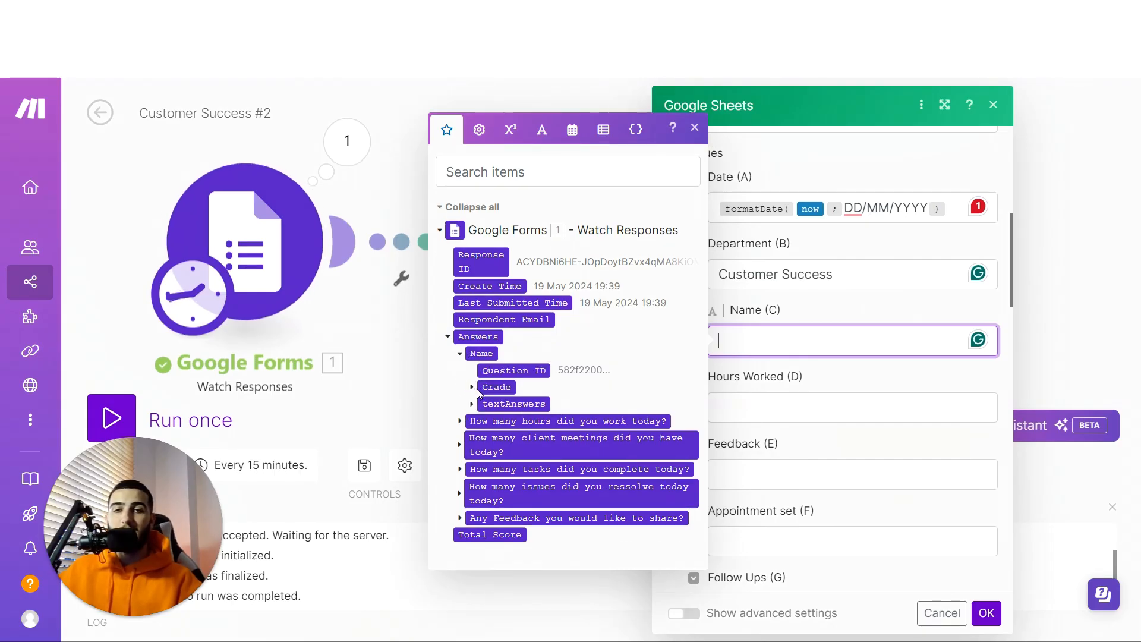
pyautogui.click(474, 406)
pyautogui.click(483, 418)
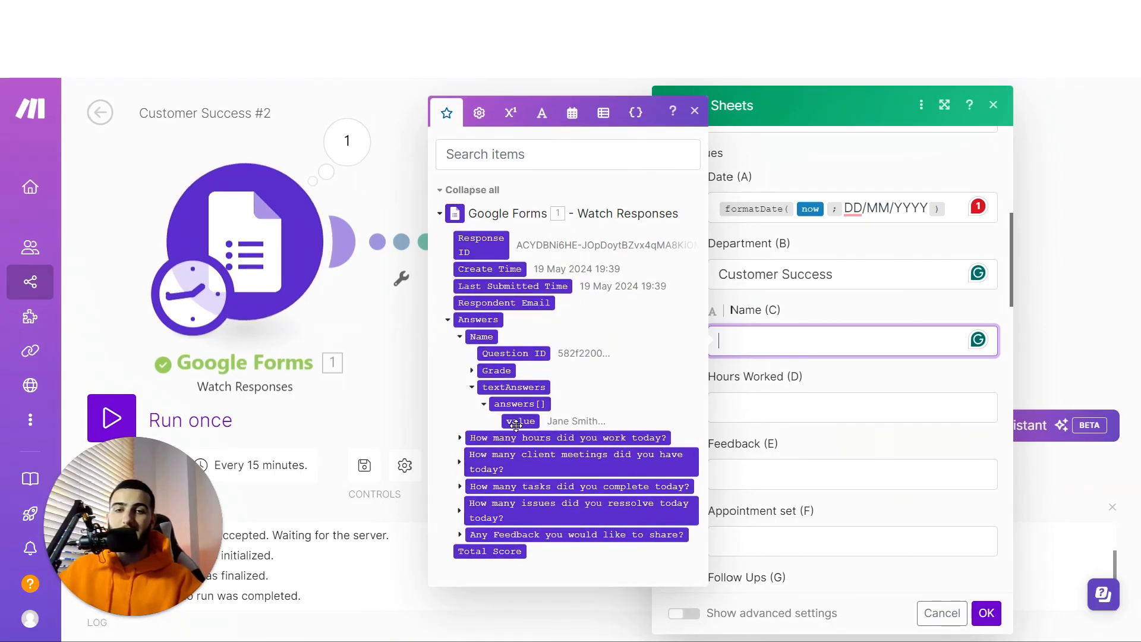
pyautogui.click(519, 425)
# Map the hours, feedback, client meetings, tasks and issues answers to their matching columns, leaving the other columns empty, and save the module.
pyautogui.click(873, 393)
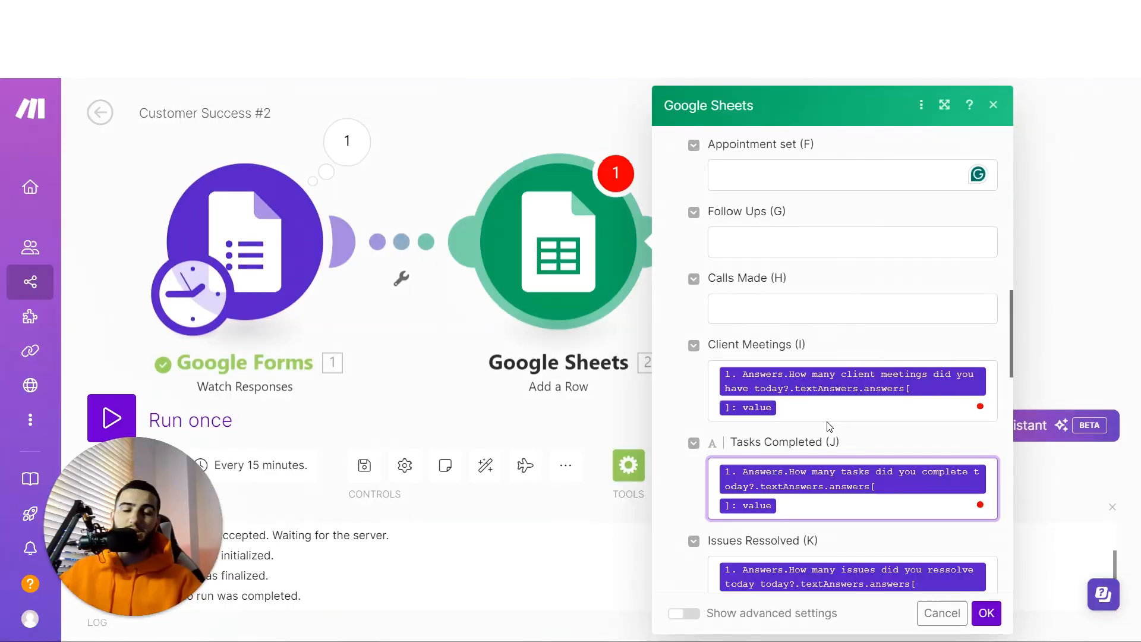
pyautogui.scroll(10, 827, 422)
pyautogui.scroll(-3, 827, 422)
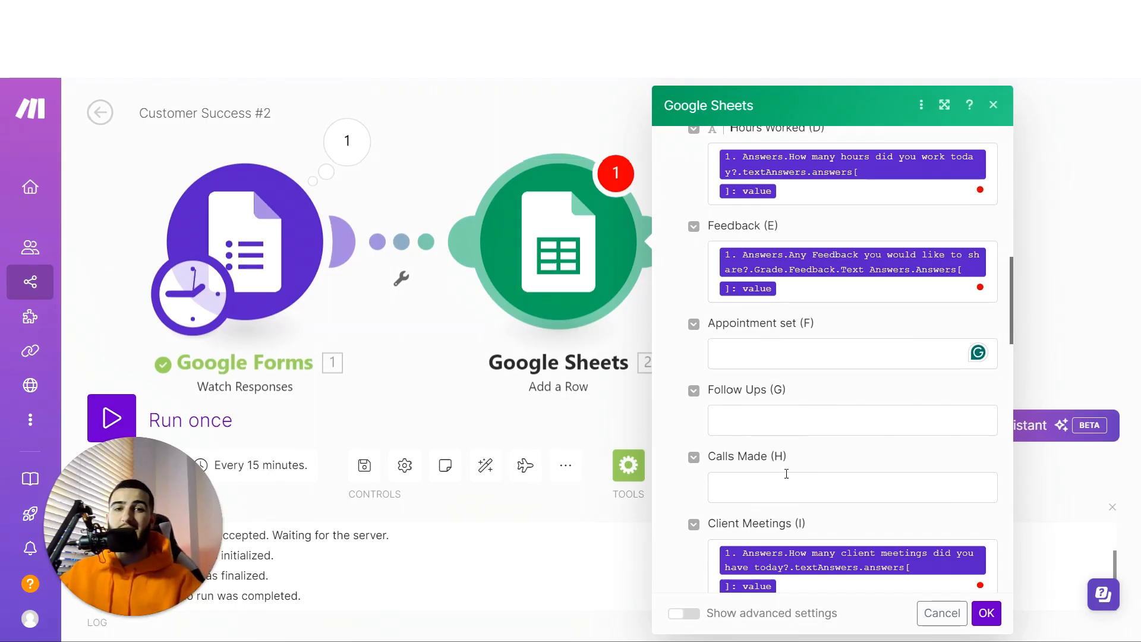
pyautogui.scroll(-6, 808, 478)
pyautogui.scroll(-3, 853, 374)
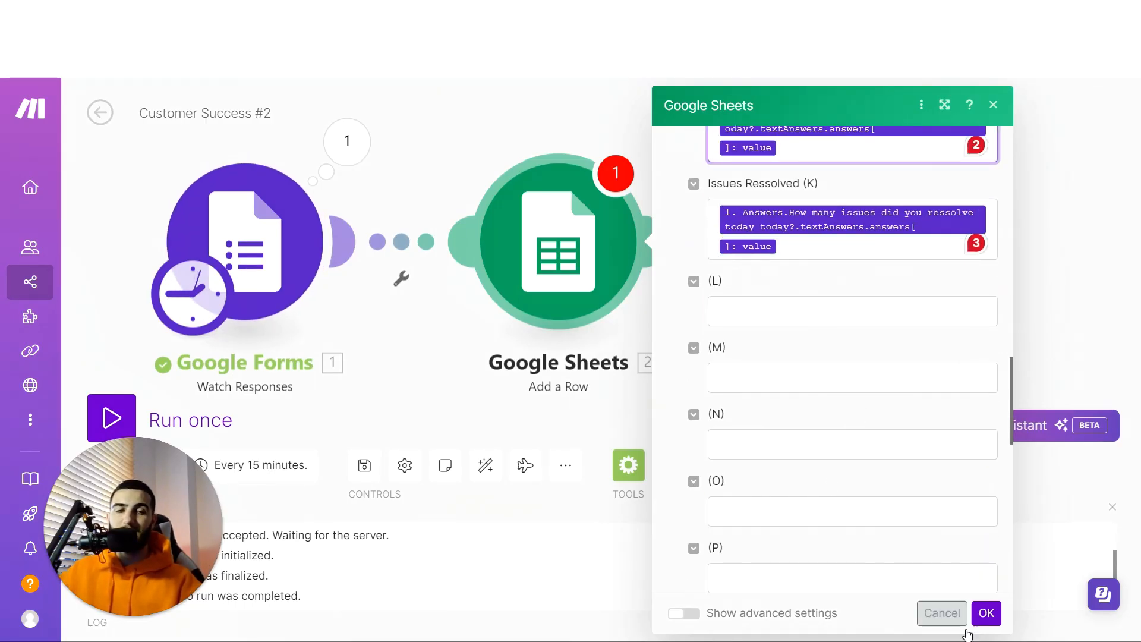
pyautogui.click(986, 613)
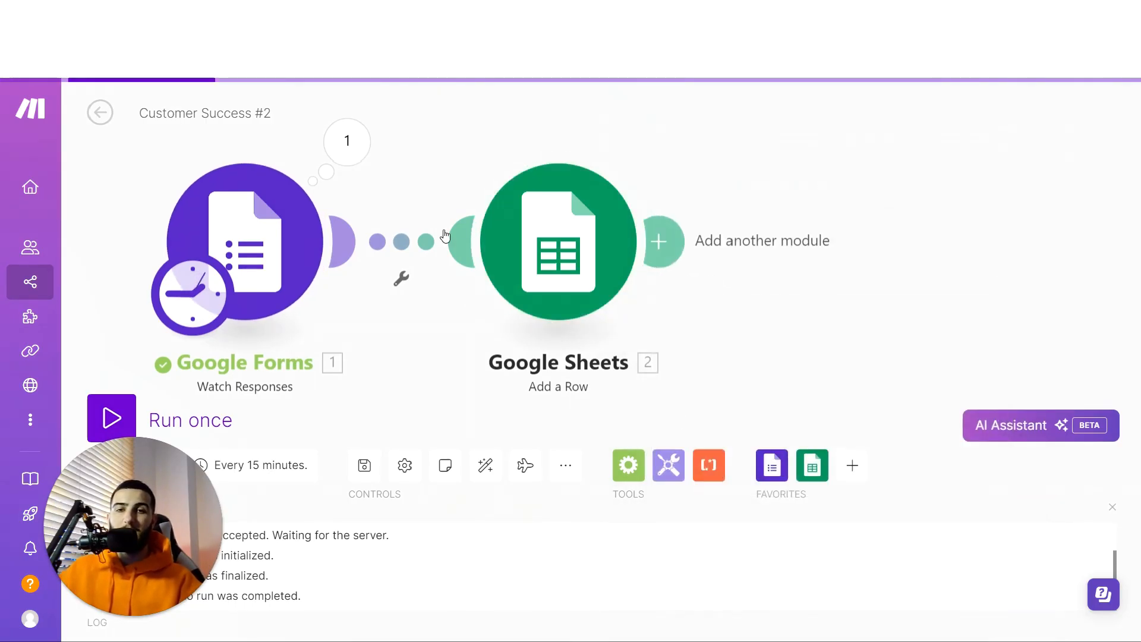
# Run the scenario once, and check the newly added row in the Youtube EOD Sheet from the date across its remaining columns.
pyautogui.click(113, 420)
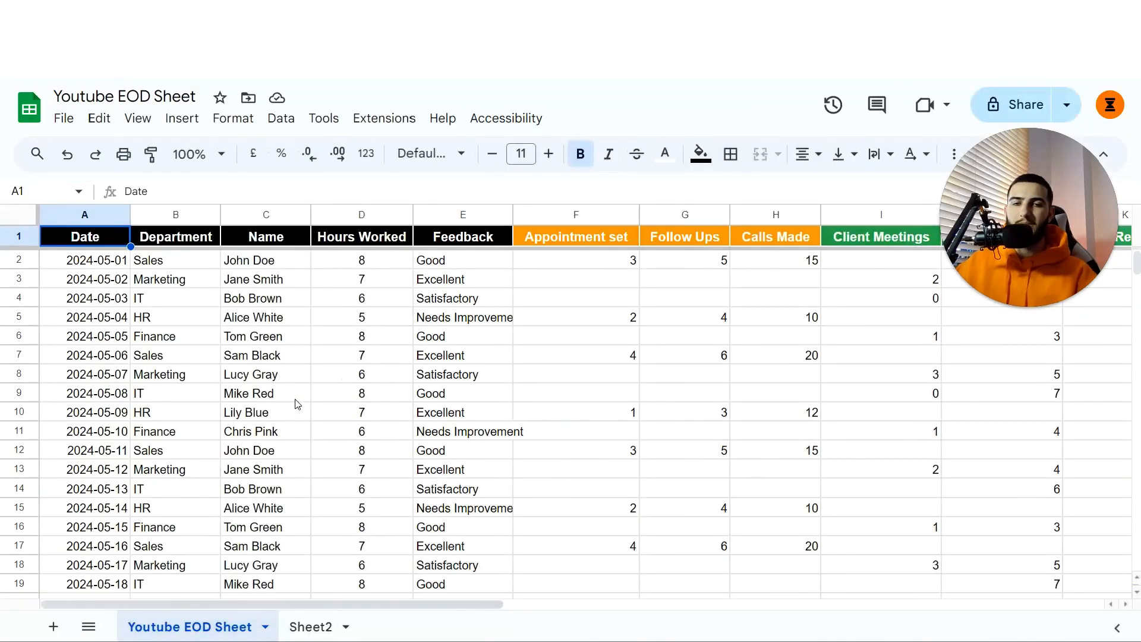
pyautogui.scroll(-6, 293, 374)
pyautogui.click(300, 354)
pyautogui.scroll(-3, 354, 342)
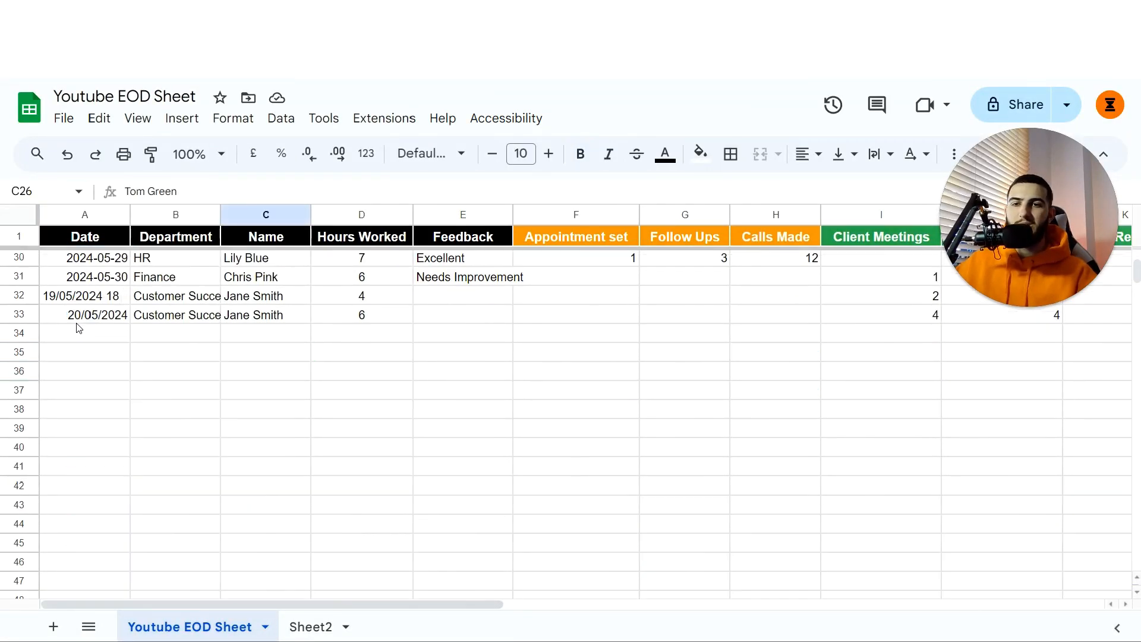
pyautogui.click(77, 319)
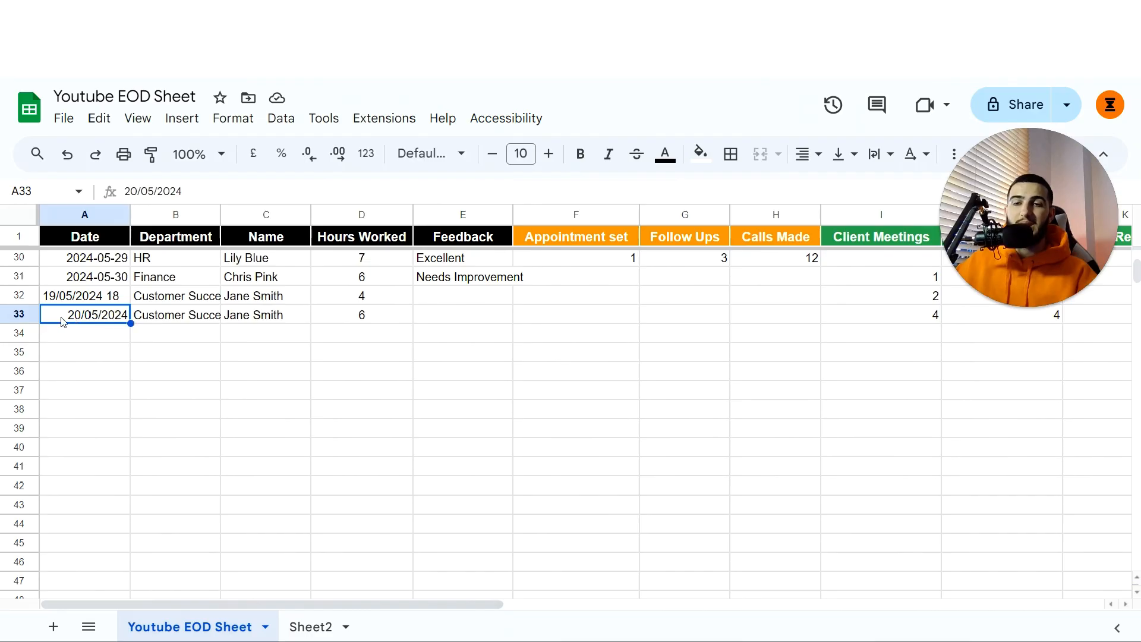
pyautogui.click(215, 316)
pyautogui.click(282, 319)
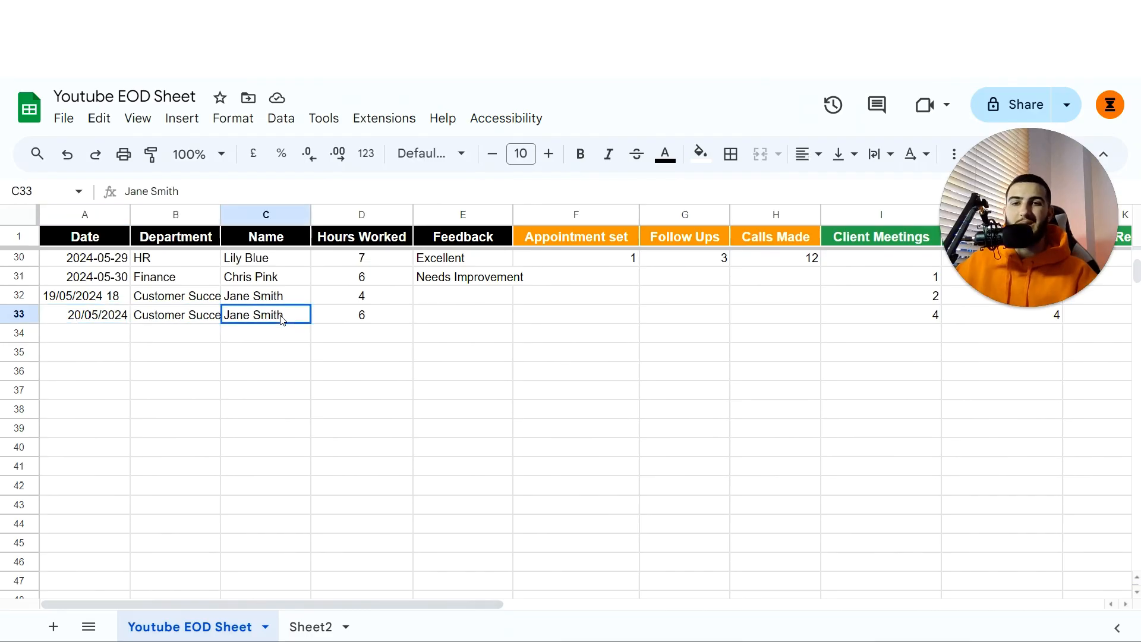
pyautogui.click(384, 321)
pyautogui.moveTo(423, 602); pyautogui.dragTo(572, 529)
pyautogui.moveTo(543, 318); pyautogui.dragTo(760, 321)
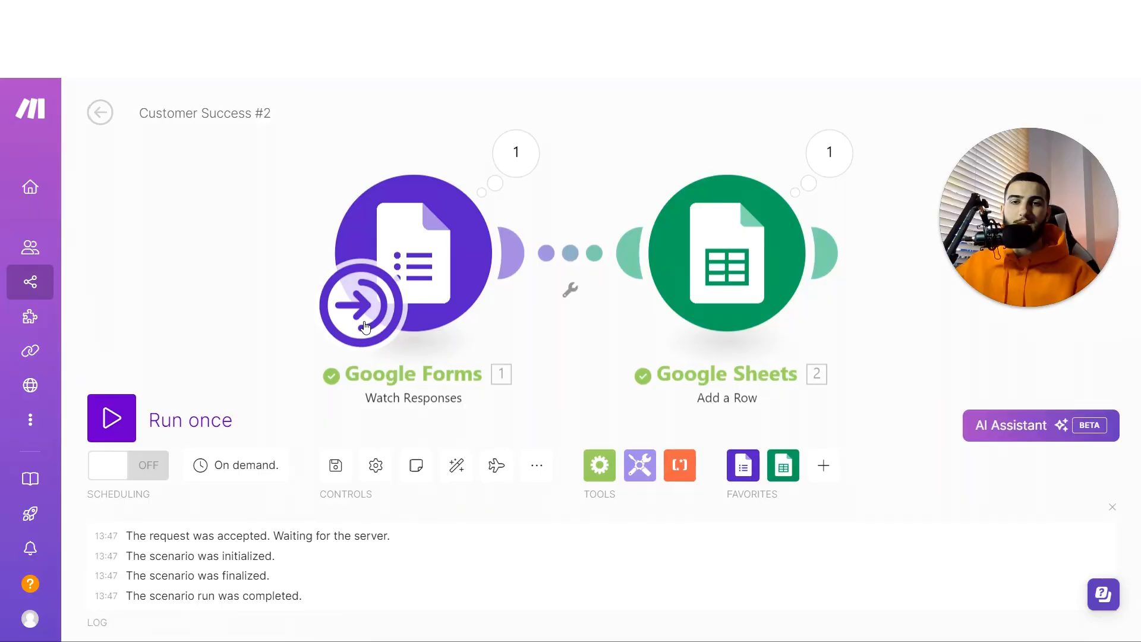
# Schedule the Customer Success #2 scenario to run every day at 17:55.
pyautogui.click(234, 464)
pyautogui.click(474, 324)
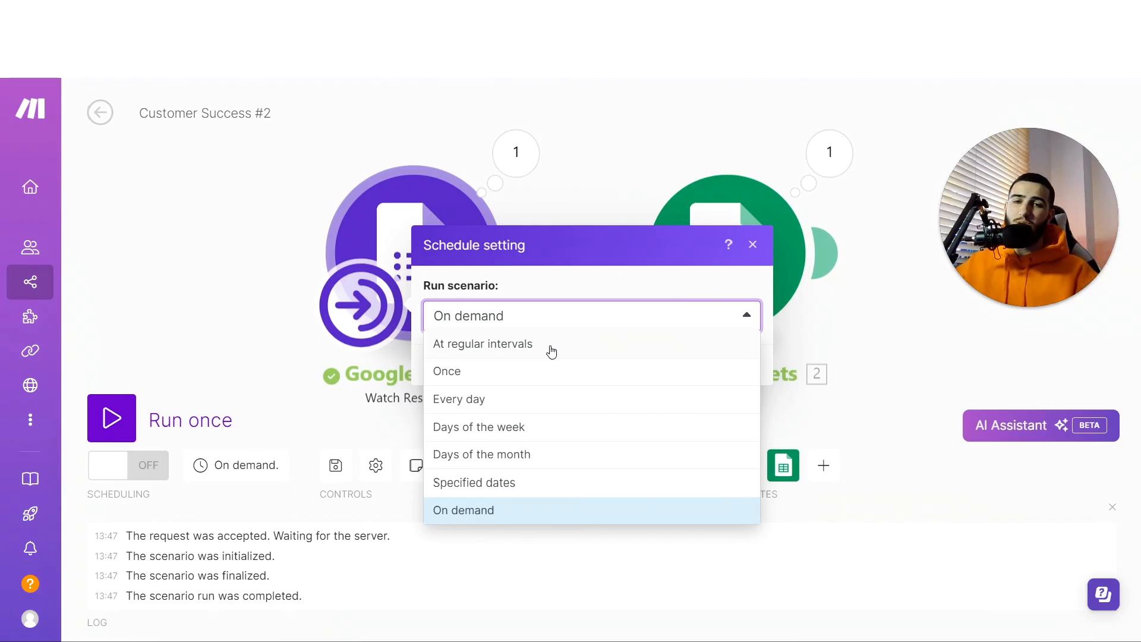
pyautogui.click(545, 401)
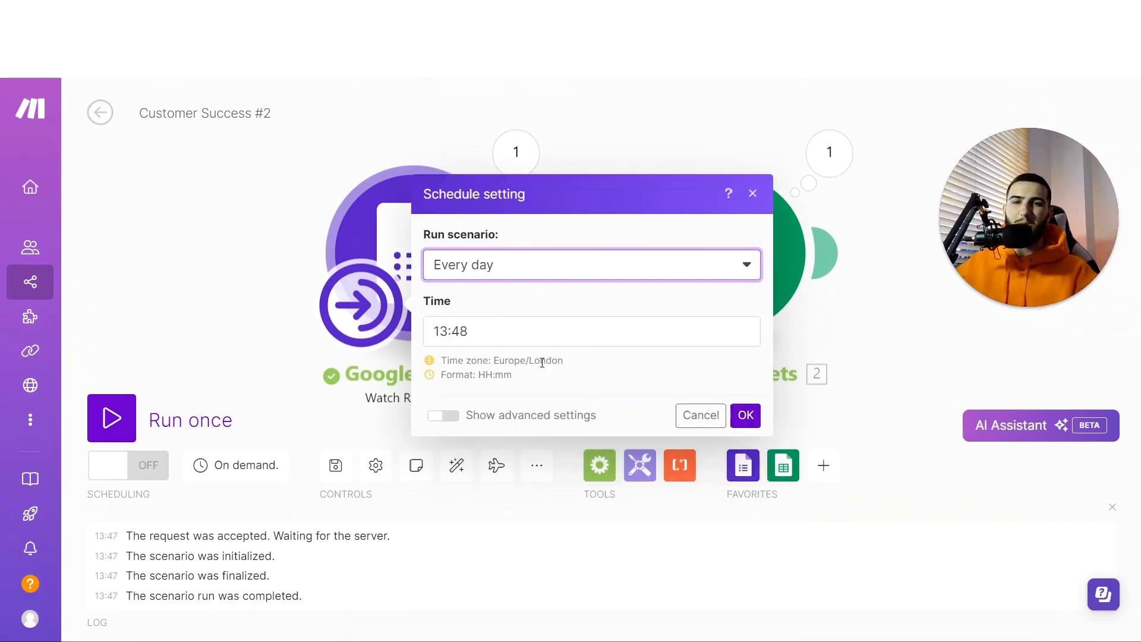
pyautogui.click(496, 322)
pyautogui.doubleClick(460, 331)
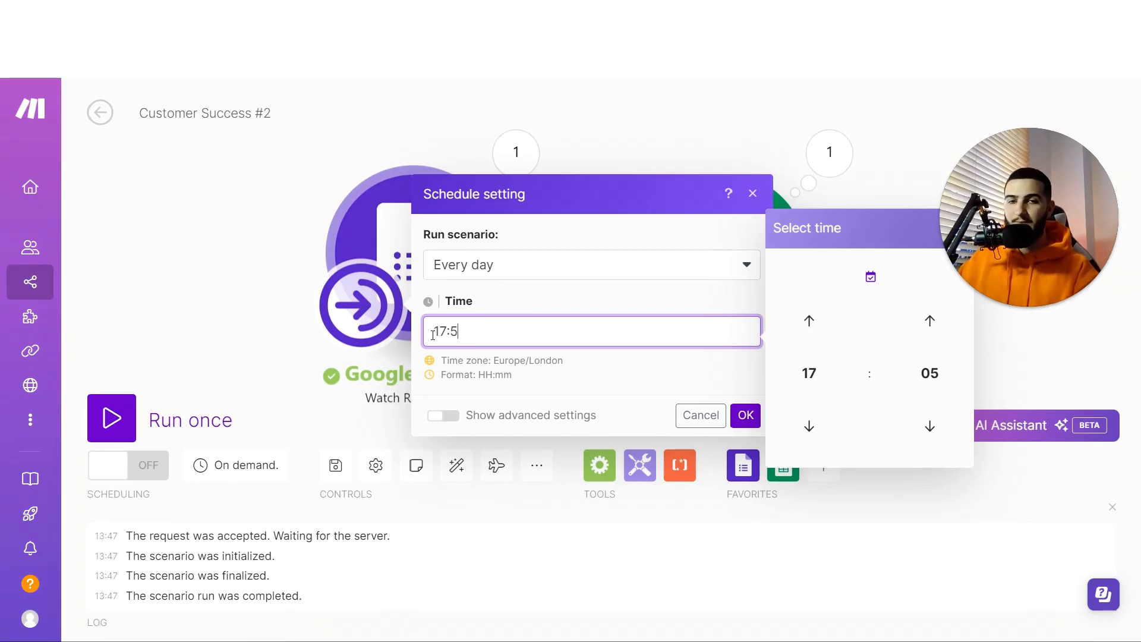
pyautogui.press('Return')
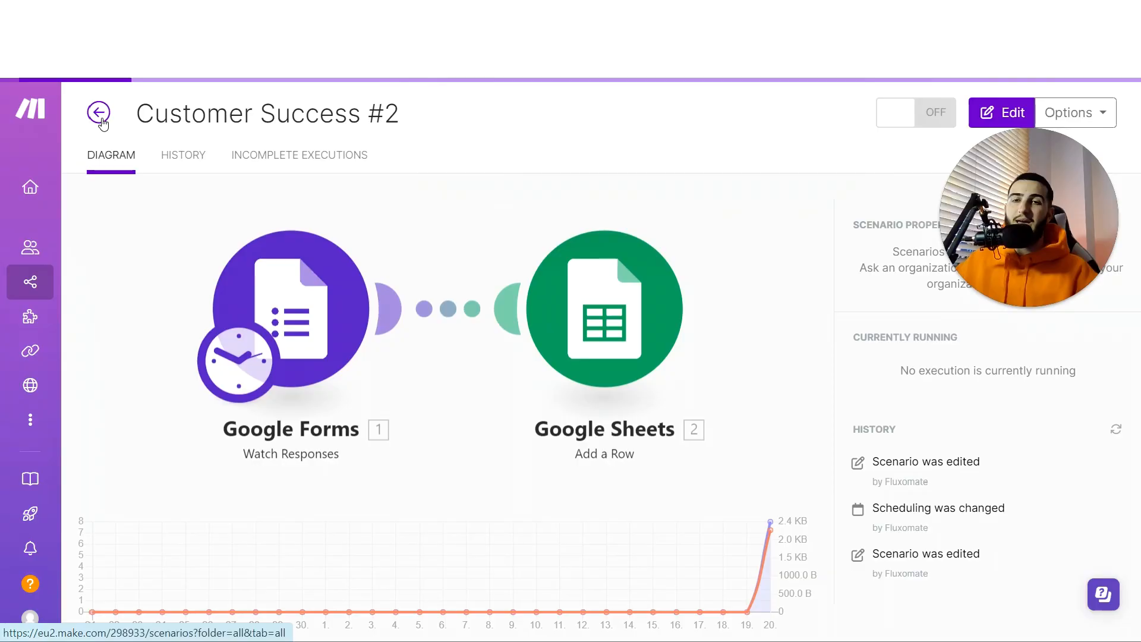
# Clone the Customer Success #2 scenario under the name Appointment Setters #2, without keeping the module states.
pyautogui.click(99, 114)
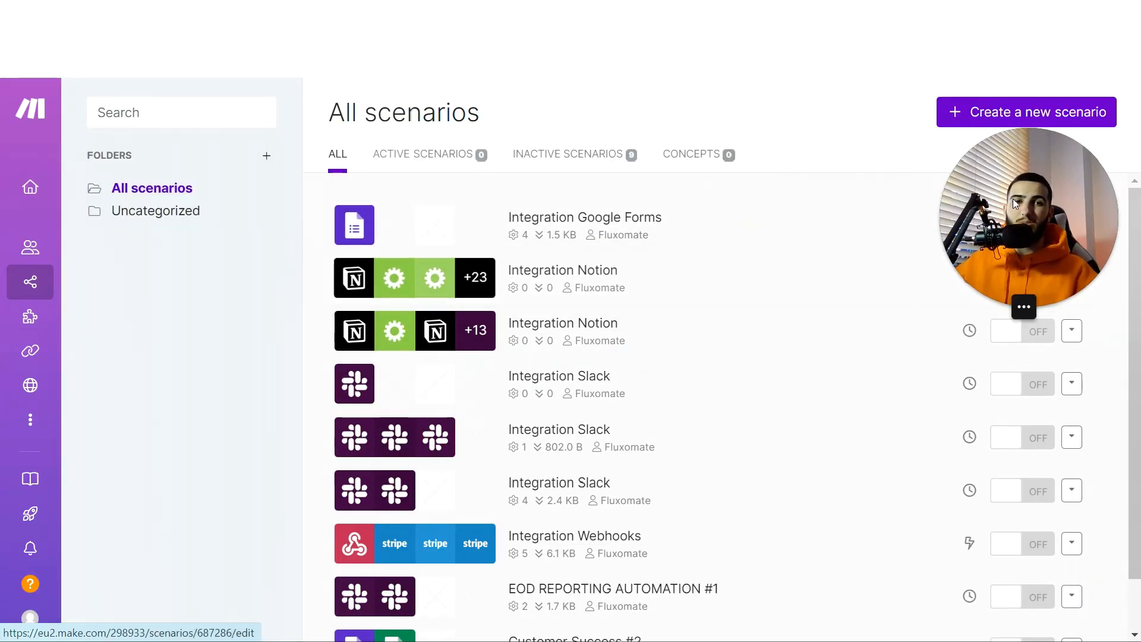
pyautogui.scroll(-1, 908, 599)
pyautogui.click(1075, 591)
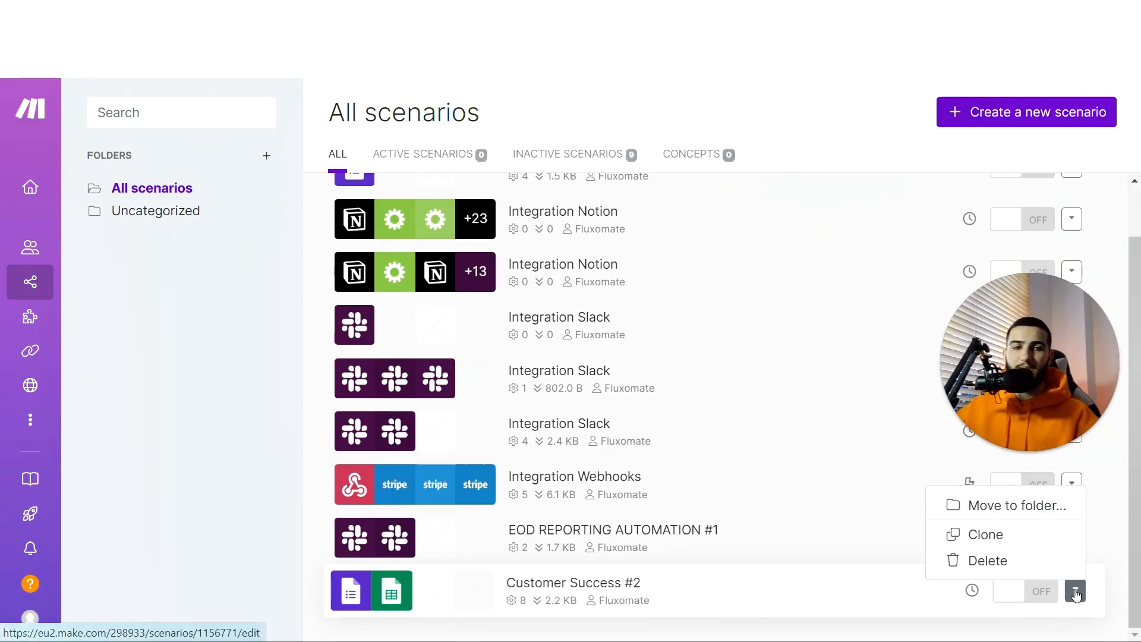
pyautogui.click(986, 533)
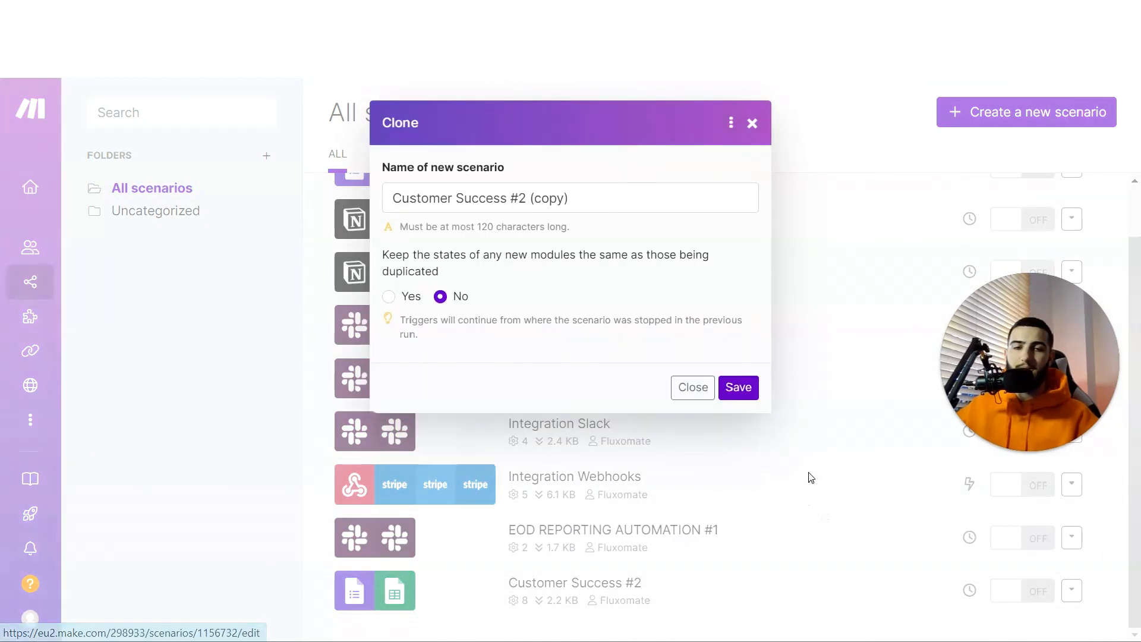
pyautogui.moveTo(510, 199); pyautogui.dragTo(354, 196)
pyautogui.write('Appointment Setters #2')
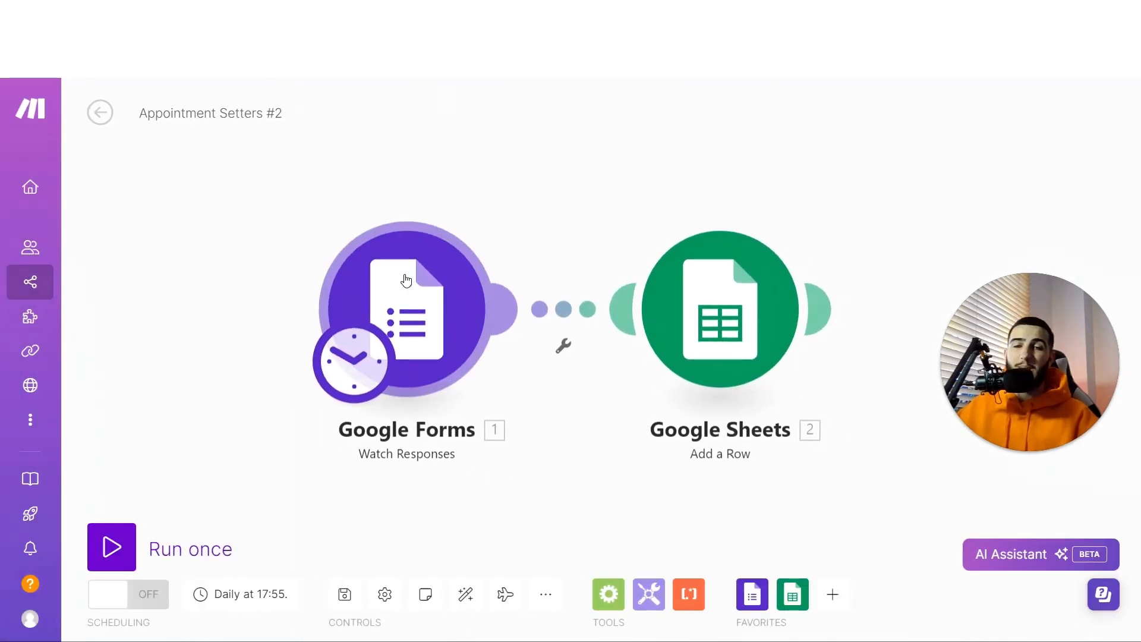
# Search for the appointment setters' form in the Google Forms trigger, select it as the watched form, and save the module.
pyautogui.click(413, 293)
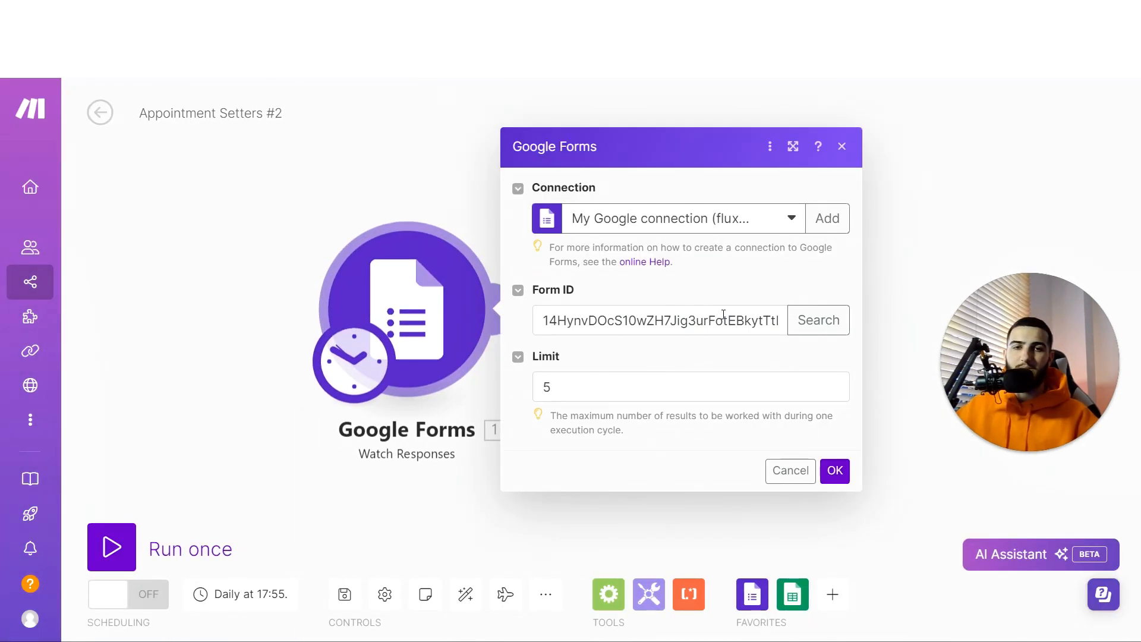
pyautogui.click(818, 319)
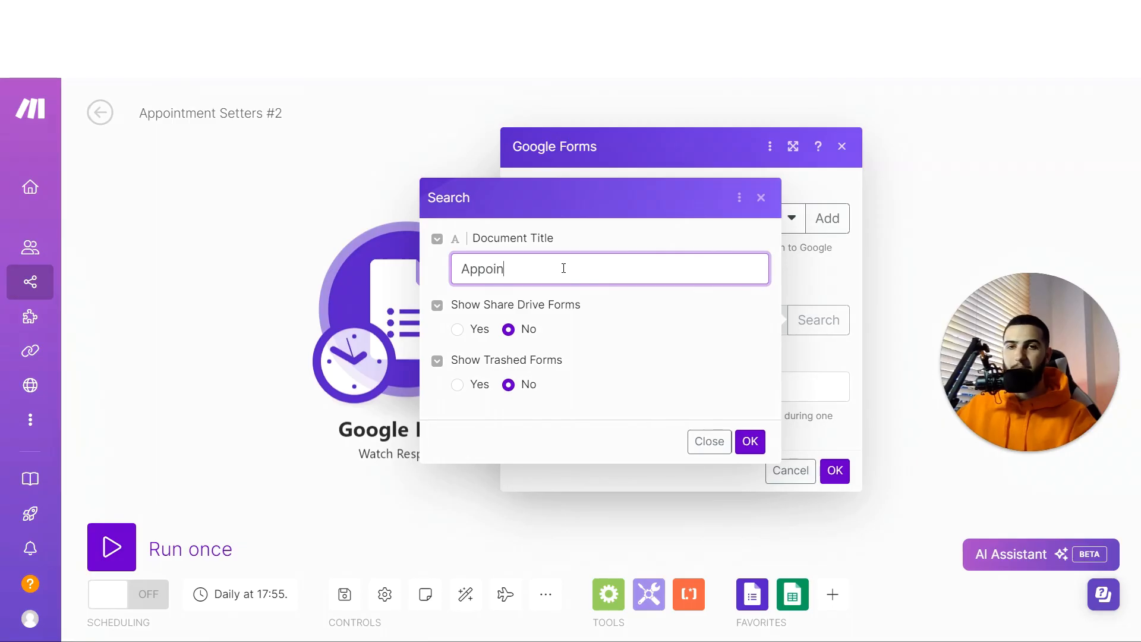
pyautogui.press('Escape')
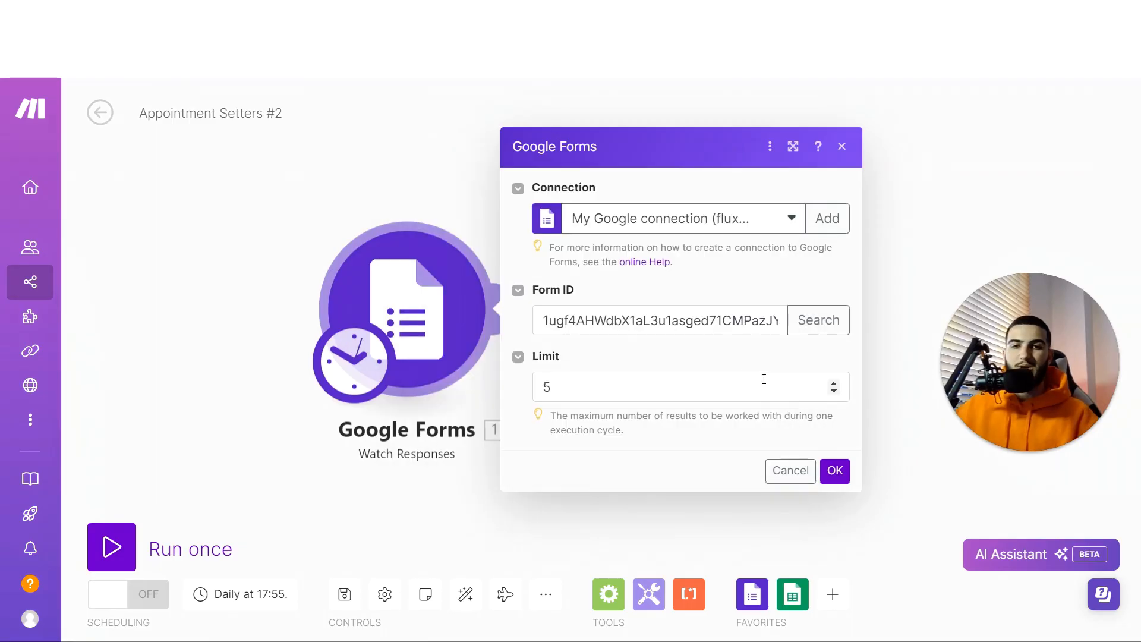
pyautogui.click(835, 470)
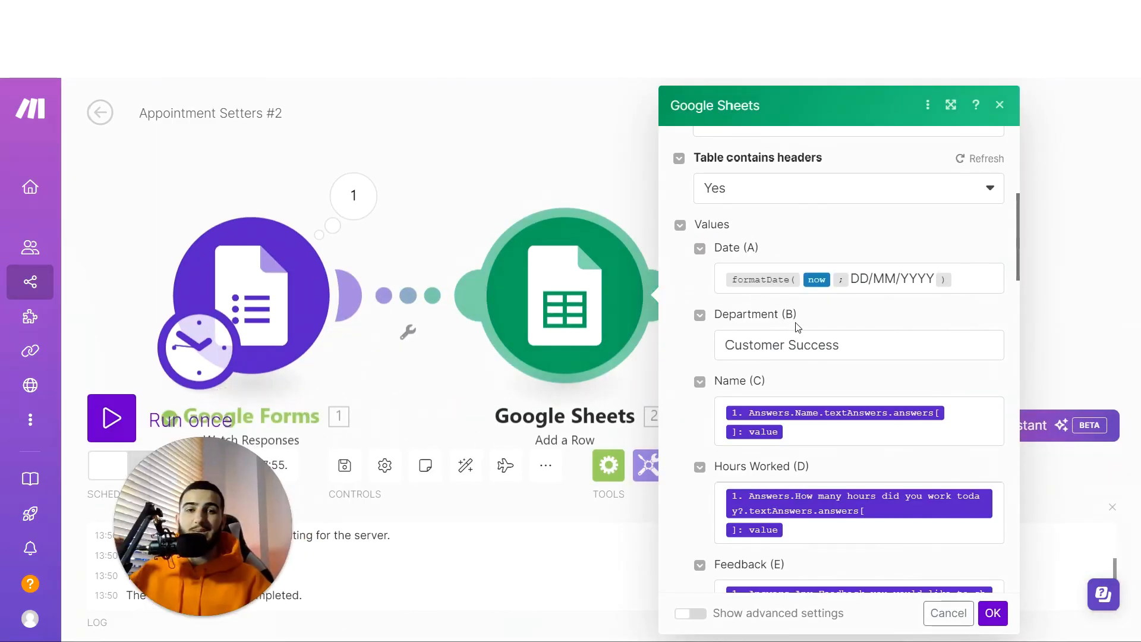
# Clear the mapped answers from the Client Meetings, Tasks Completed and Issues Ressolved columns in the Google Sheets module.
pyautogui.scroll(-3, 822, 331)
pyautogui.scroll(2, 822, 327)
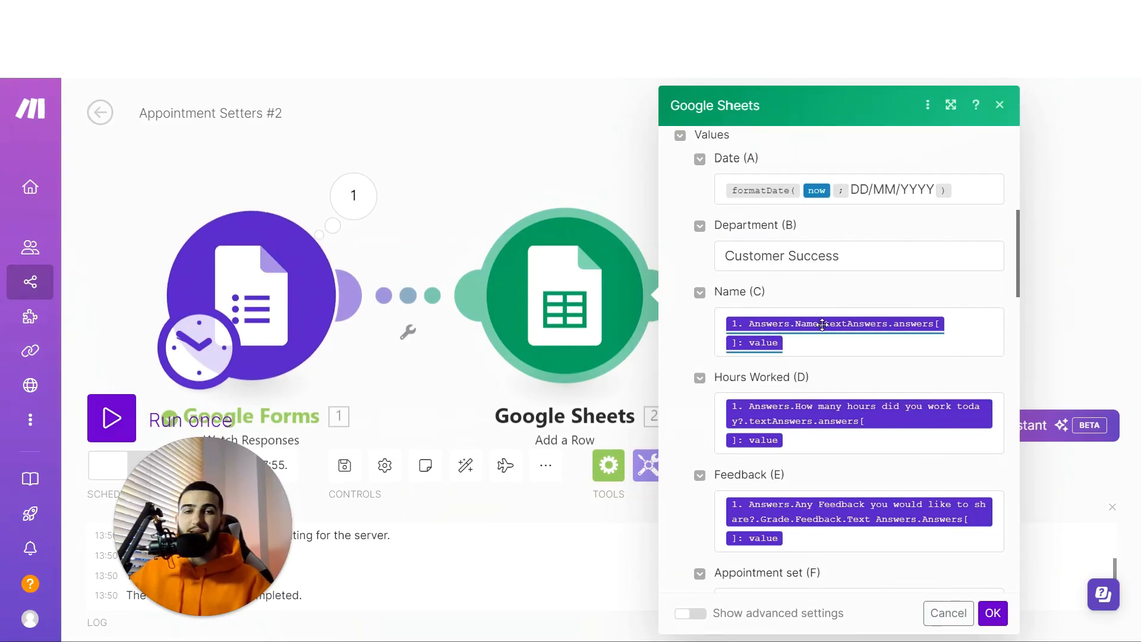
pyautogui.scroll(-2, 850, 352)
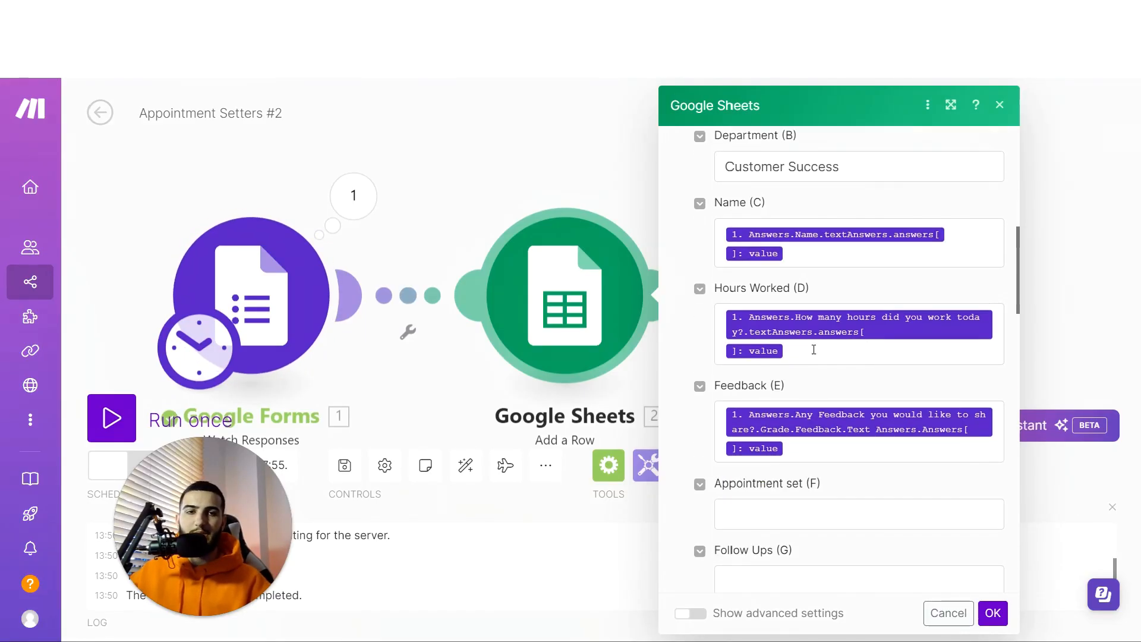
pyautogui.scroll(-3, 790, 355)
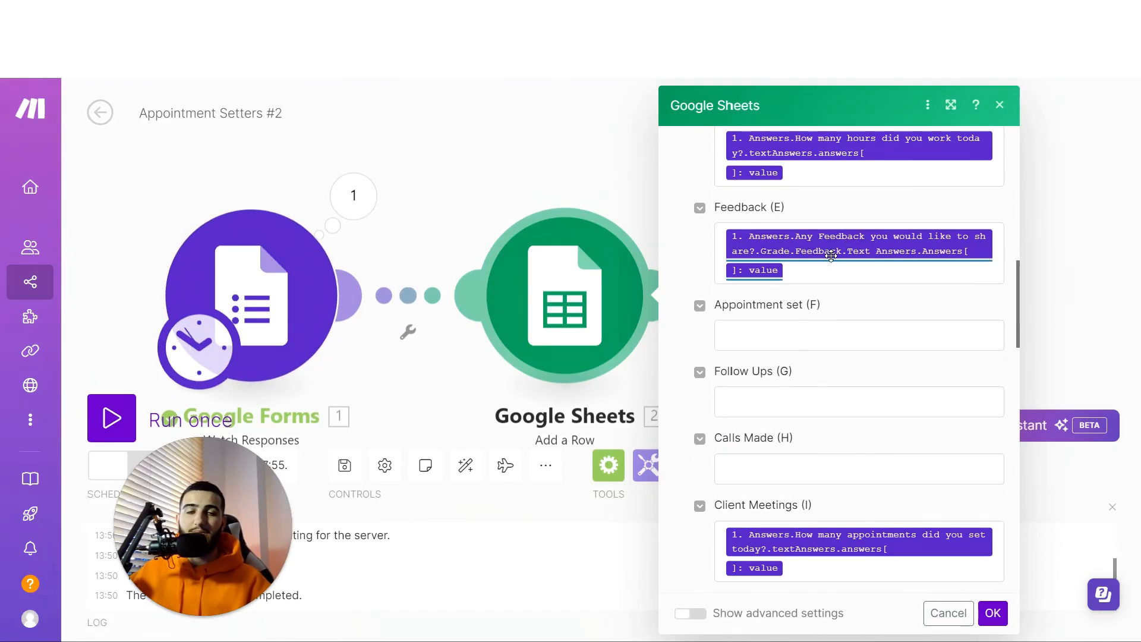
pyautogui.scroll(-4, 781, 440)
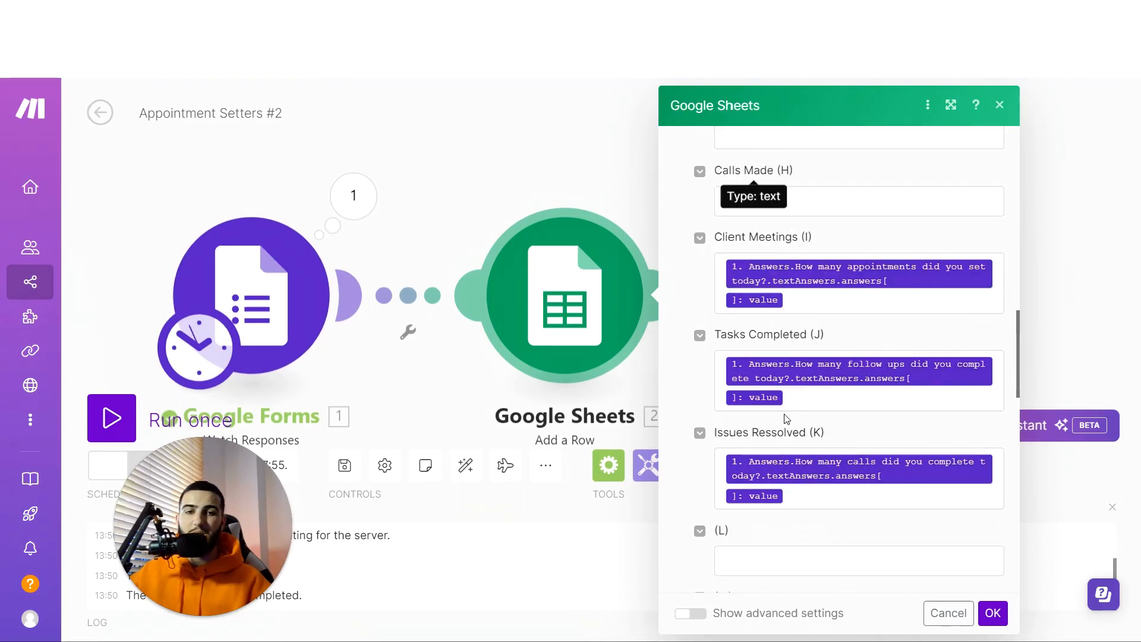
pyautogui.click(797, 498)
pyautogui.hotkey('ctrl', 'a')
pyautogui.press('BackSpace')
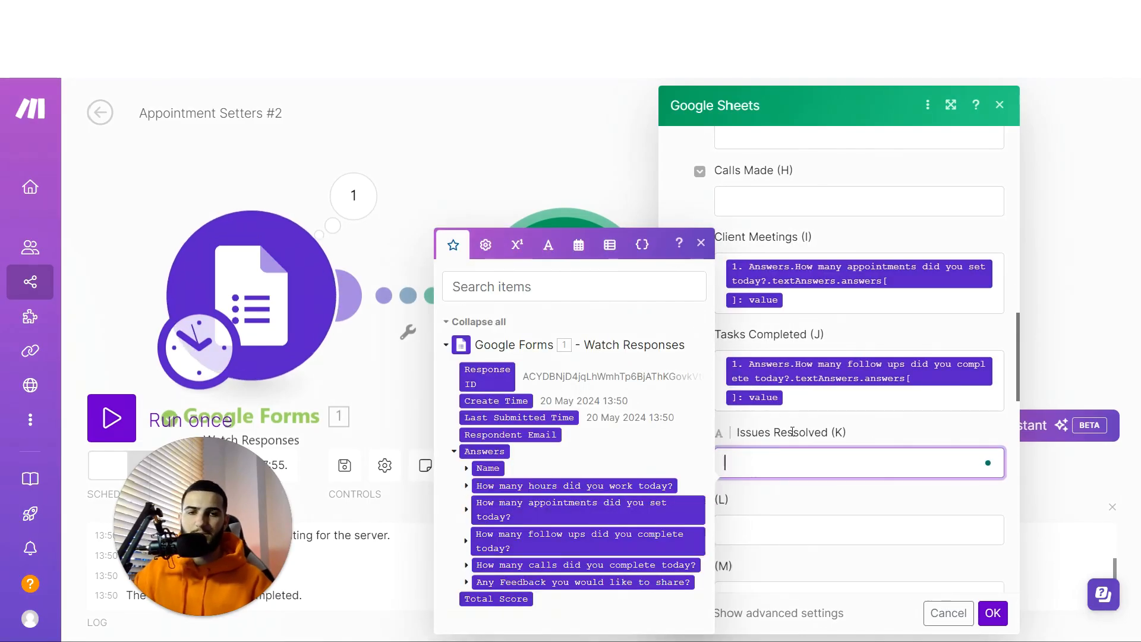
pyautogui.click(845, 268)
pyautogui.scroll(3, 846, 268)
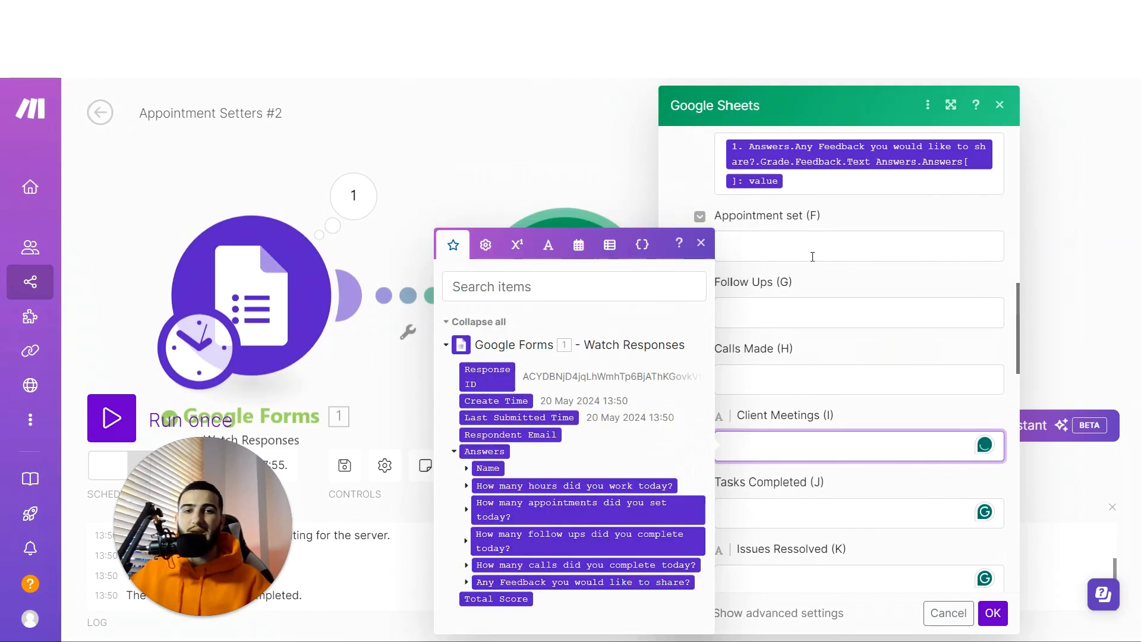
# Map the appointments, follow-ups and calls answers to the Appointment set, Follow Ups and Calls Made columns, and save the module.
pyautogui.click(813, 256)
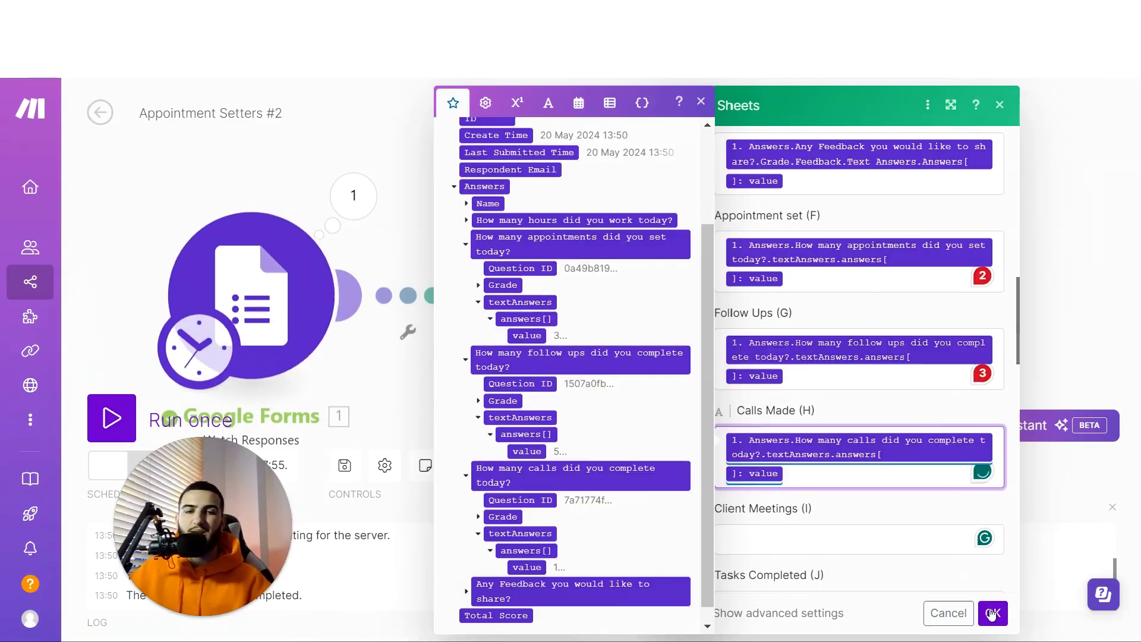
pyautogui.click(991, 615)
# Set the Google Forms trigger to start from all responses.
pyautogui.rightClick(391, 185)
pyautogui.click(483, 255)
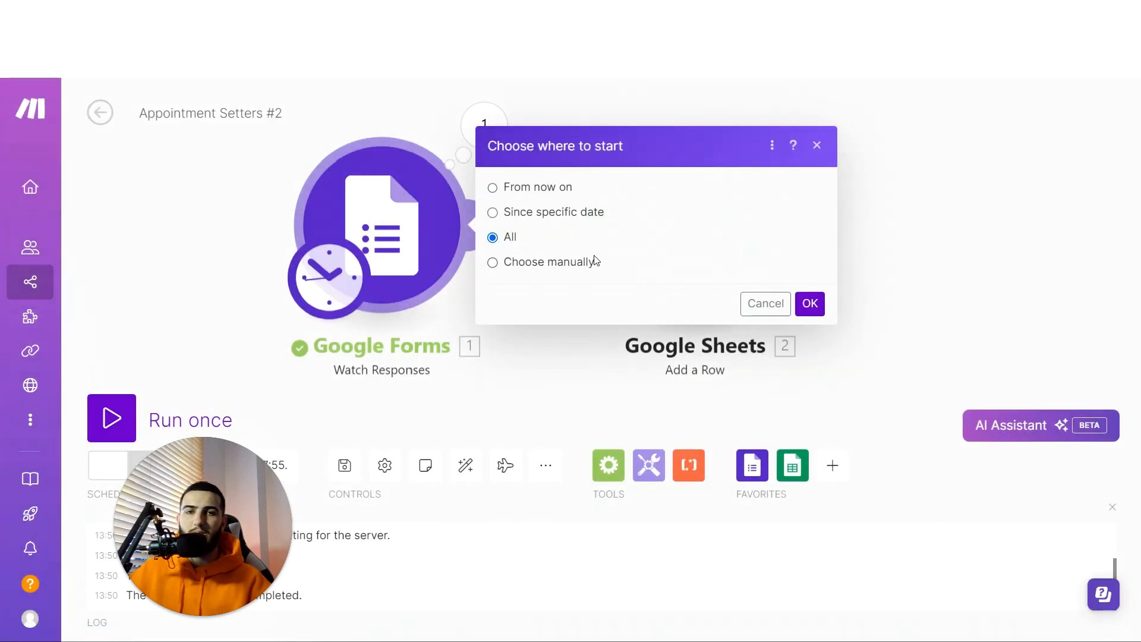
pyautogui.click(809, 303)
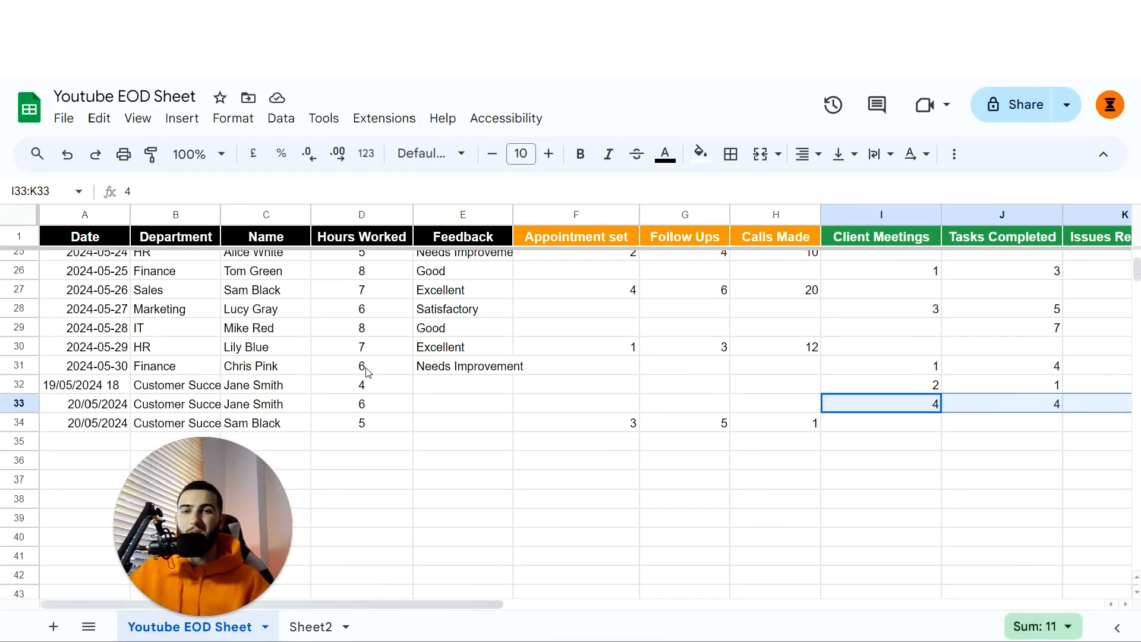
# Check the newly added row in the Youtube EOD Sheet, including its name, department, appointments, follow-ups and calls.
pyautogui.scroll(-2, 368, 372)
pyautogui.click(288, 394)
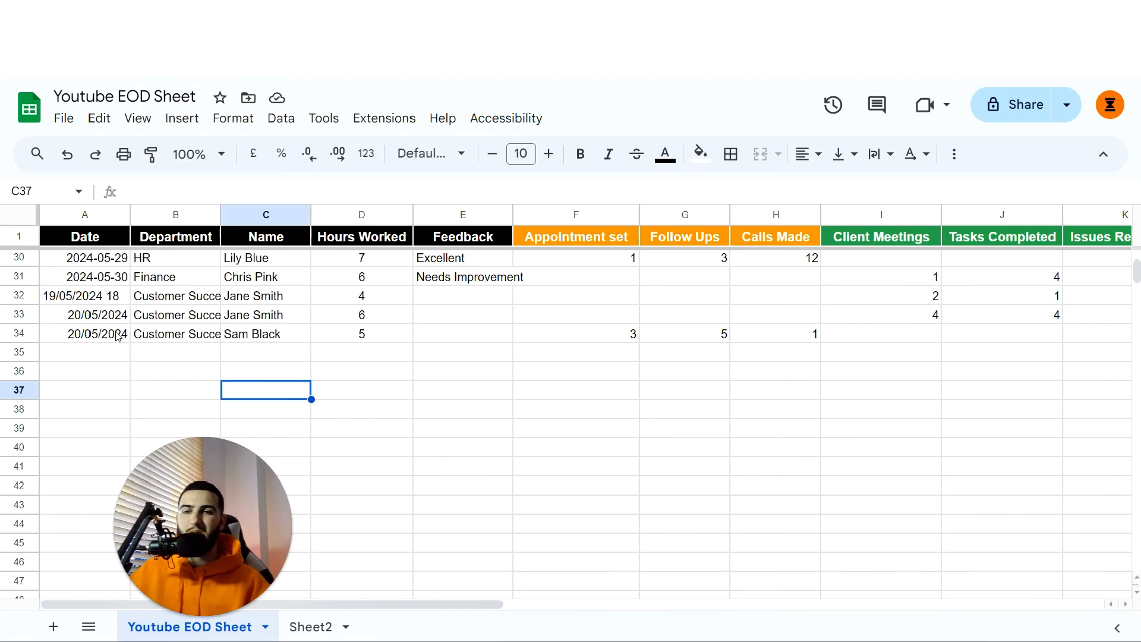
pyautogui.click(265, 340)
pyautogui.click(192, 338)
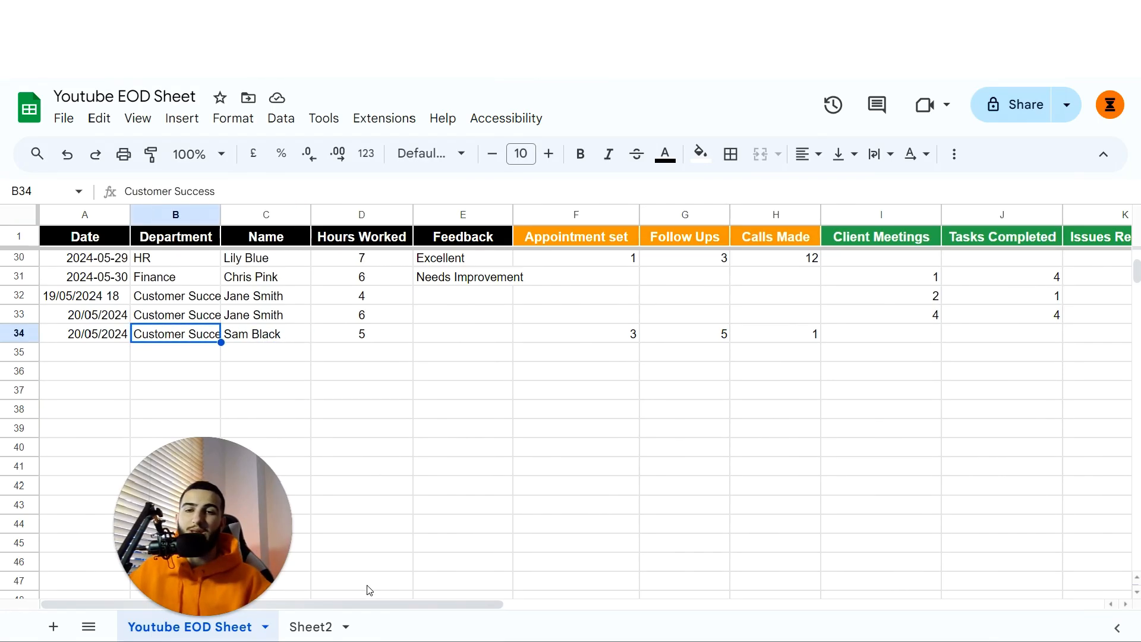
pyautogui.hscroll(2, 373, 601)
pyautogui.moveTo(544, 334); pyautogui.dragTo(775, 339)
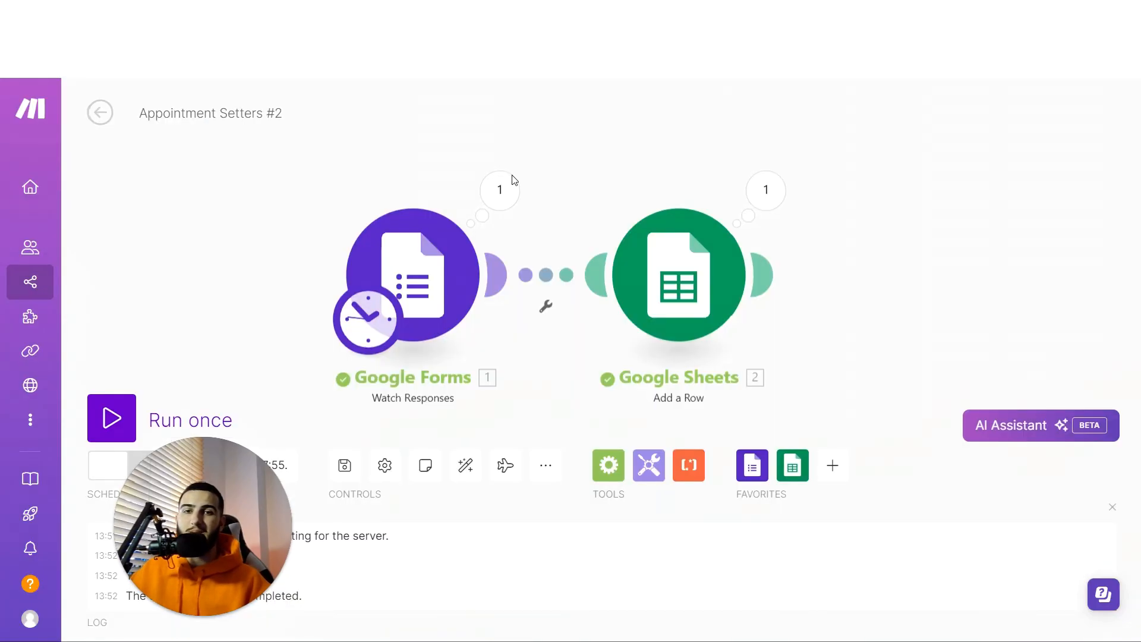
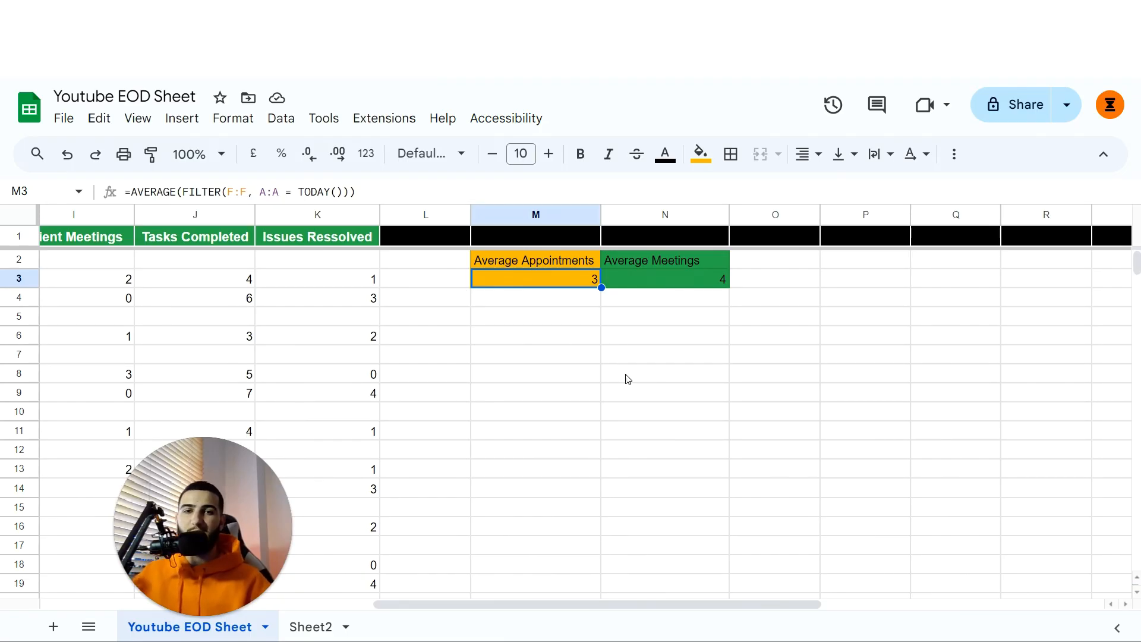
# Examine the Average Appointments and Average Meetings cells in columns M and N, including the formula for meetings.
pyautogui.click(688, 287)
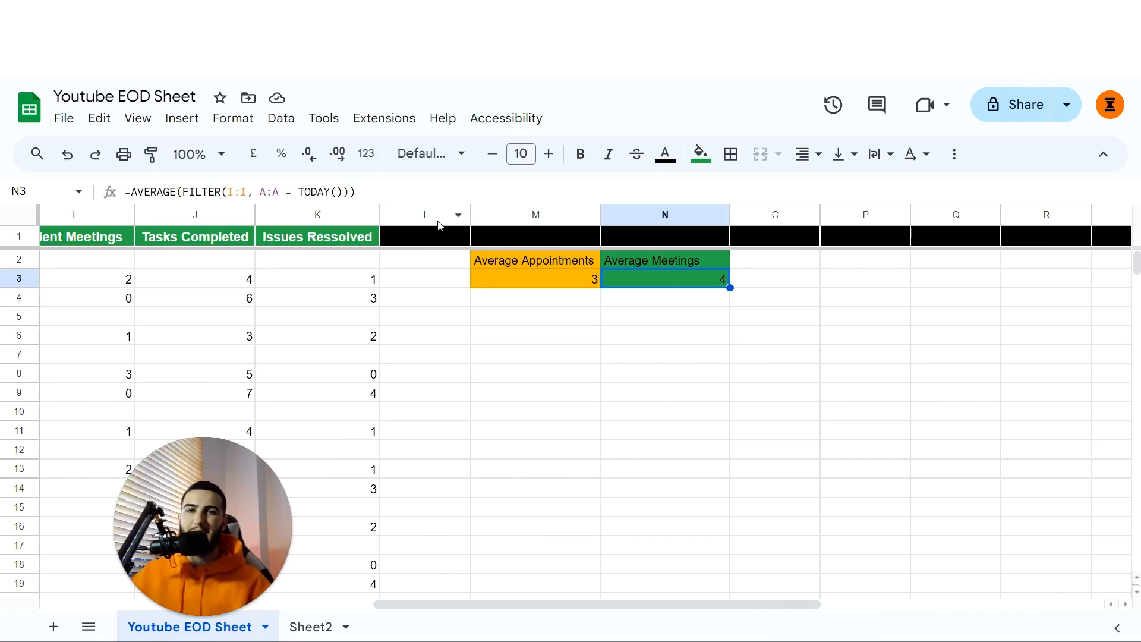
pyautogui.click(606, 490)
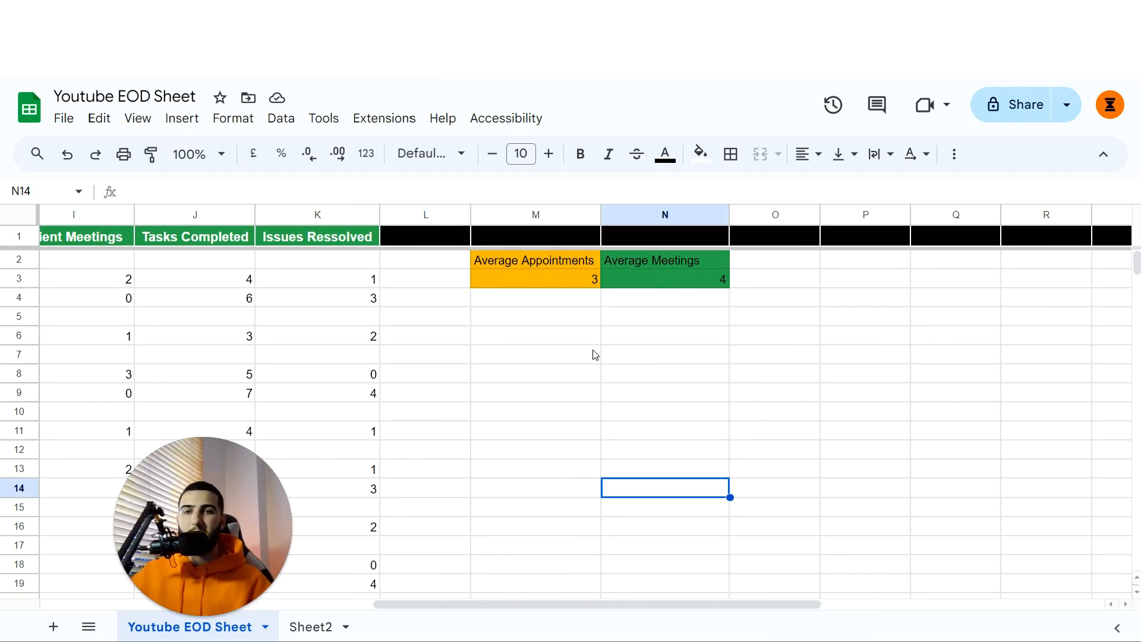
pyautogui.moveTo(555, 261); pyautogui.dragTo(557, 288)
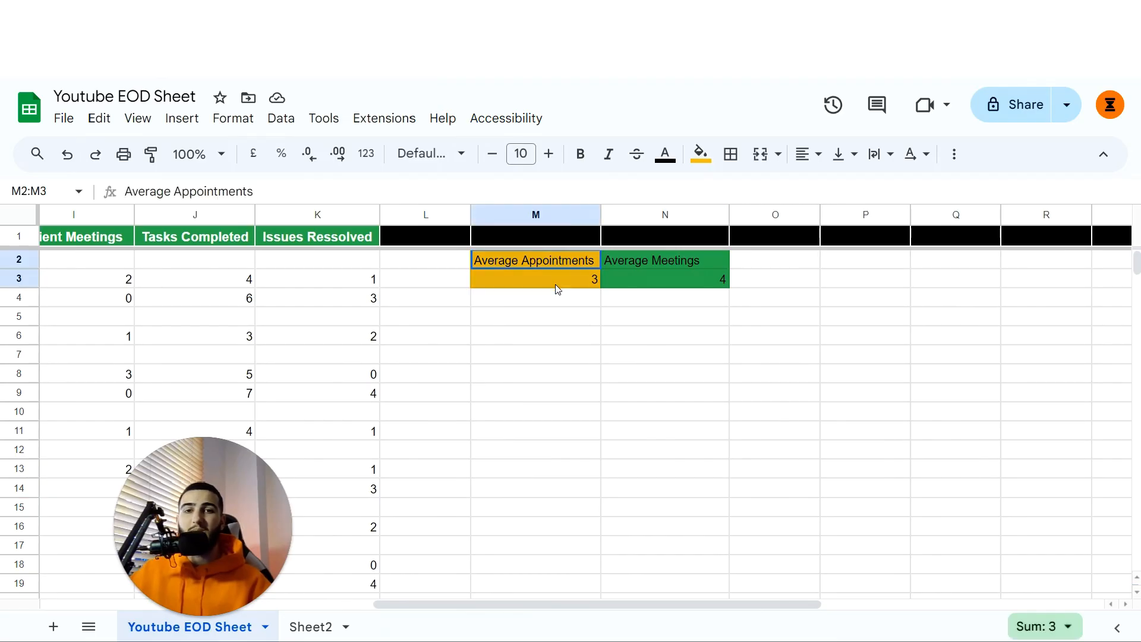
pyautogui.click(657, 359)
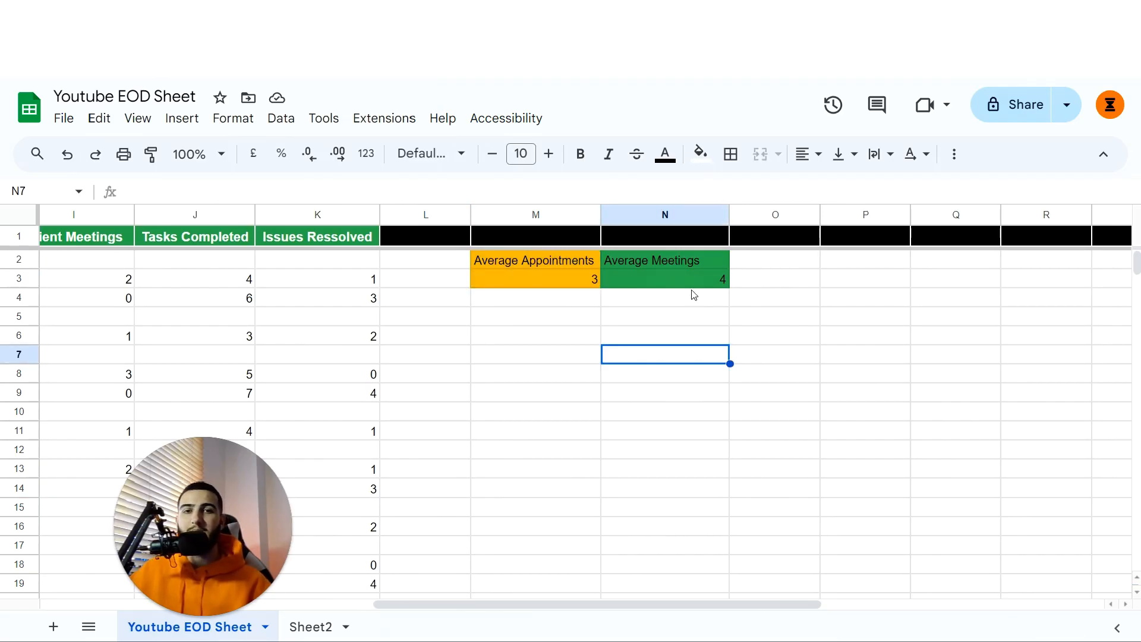
pyautogui.moveTo(693, 262); pyautogui.dragTo(693, 298)
pyautogui.click(681, 400)
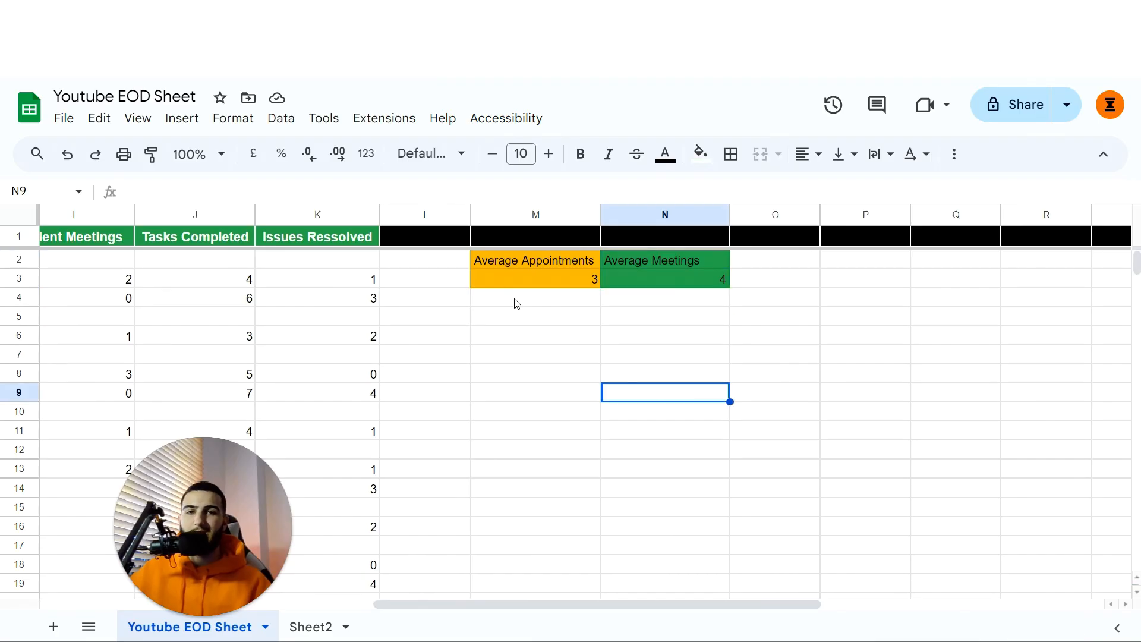
pyautogui.click(493, 263)
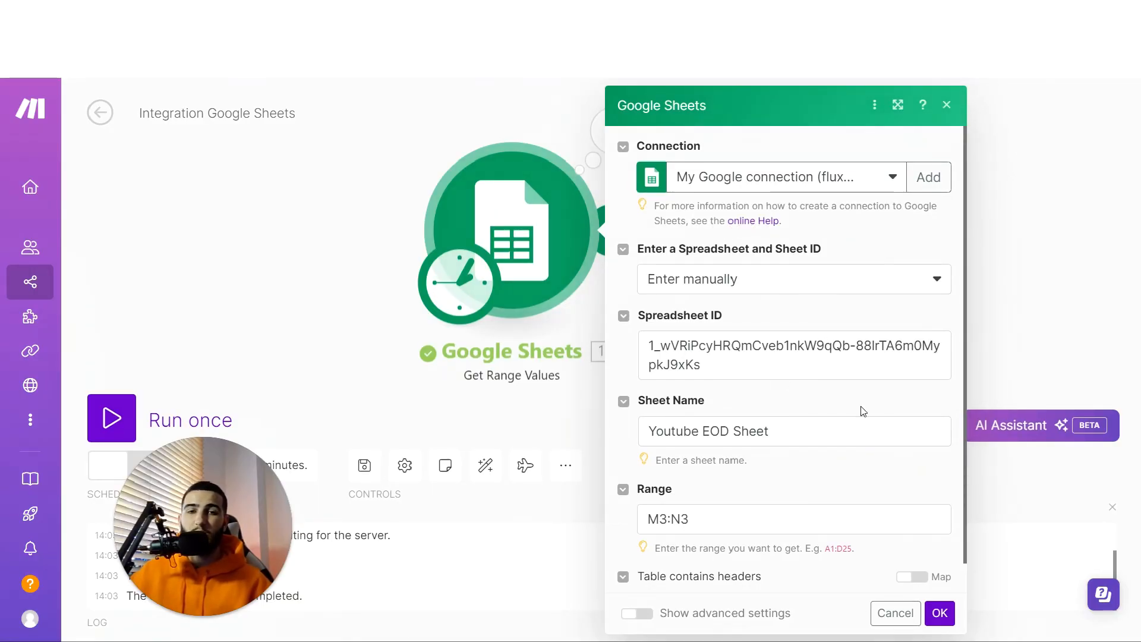
# Save the Get Range Values module for range M3:N3 of the Youtube EOD Sheet, and run only that module.
pyautogui.scroll(-1, 784, 368)
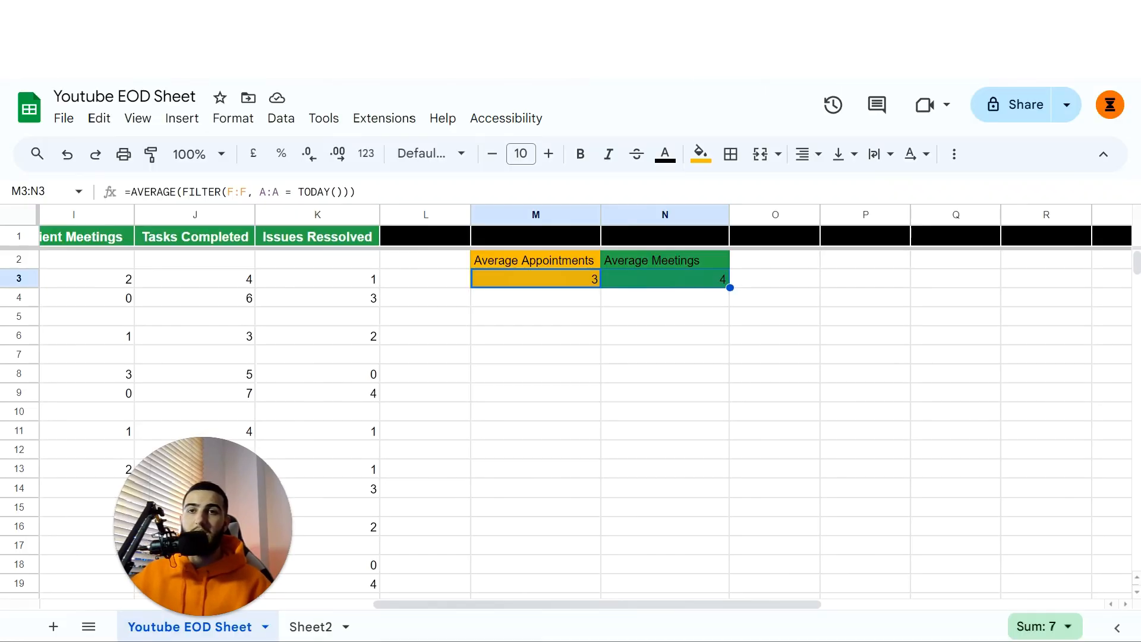
pyautogui.click(638, 329)
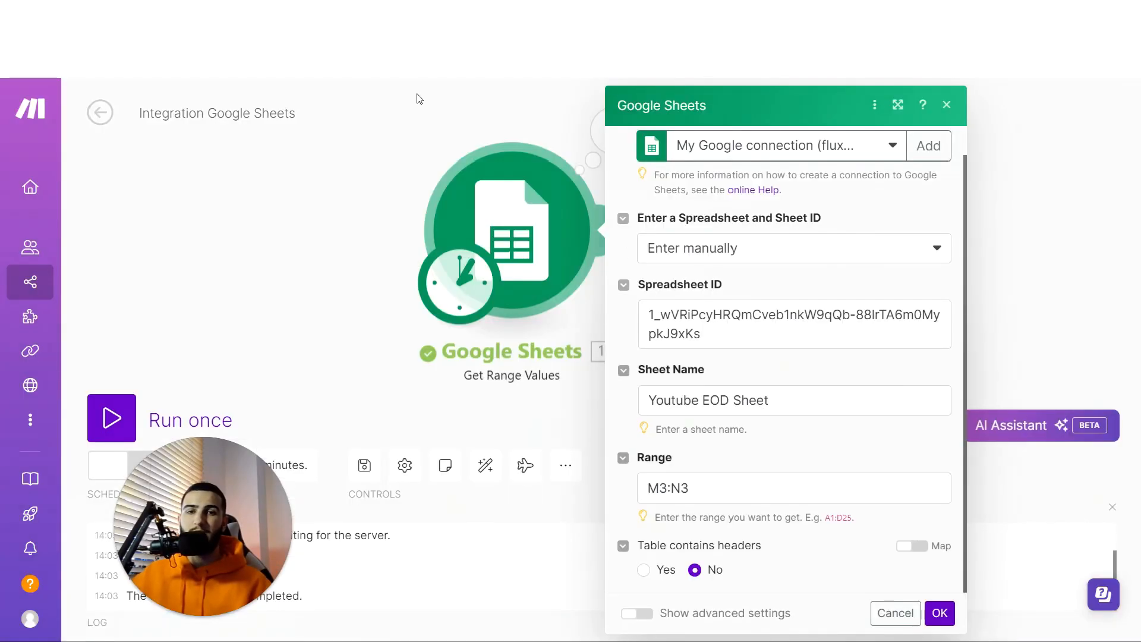
pyautogui.click(939, 613)
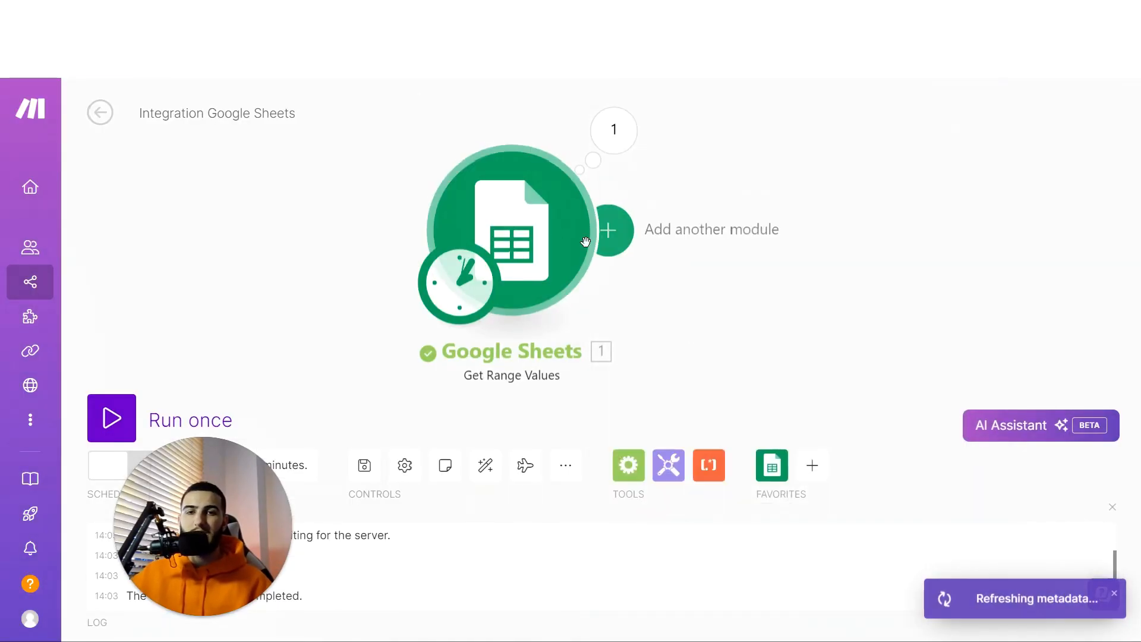
pyautogui.rightClick(509, 211)
pyautogui.click(580, 247)
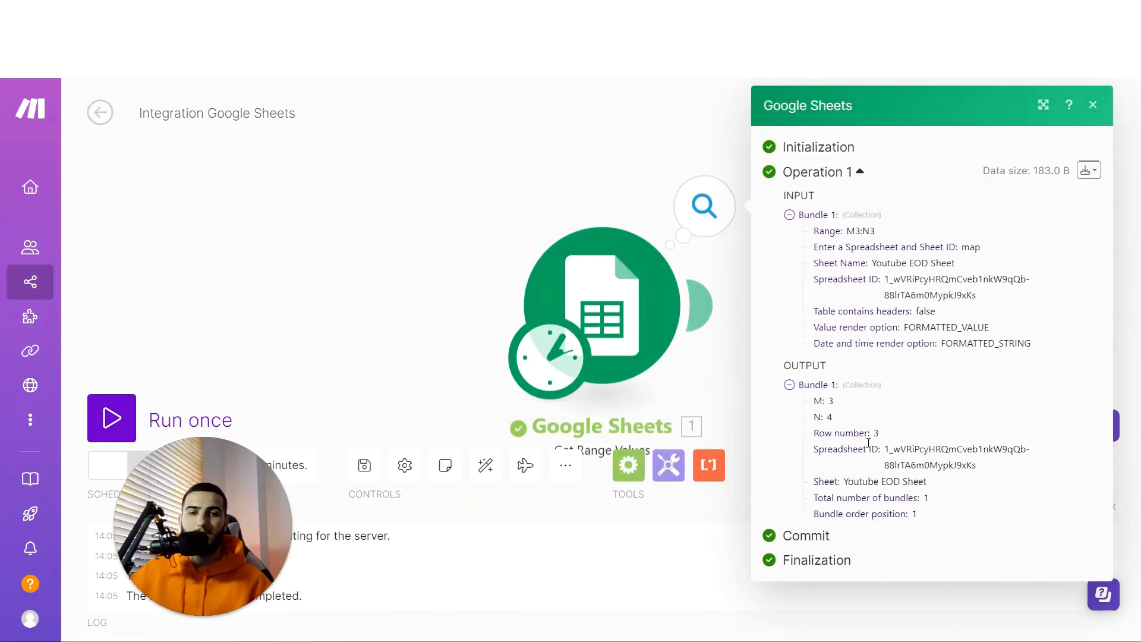
# Add a Slack Create a Message module after the Google Sheets Get Range Values module.
pyautogui.click(301, 90)
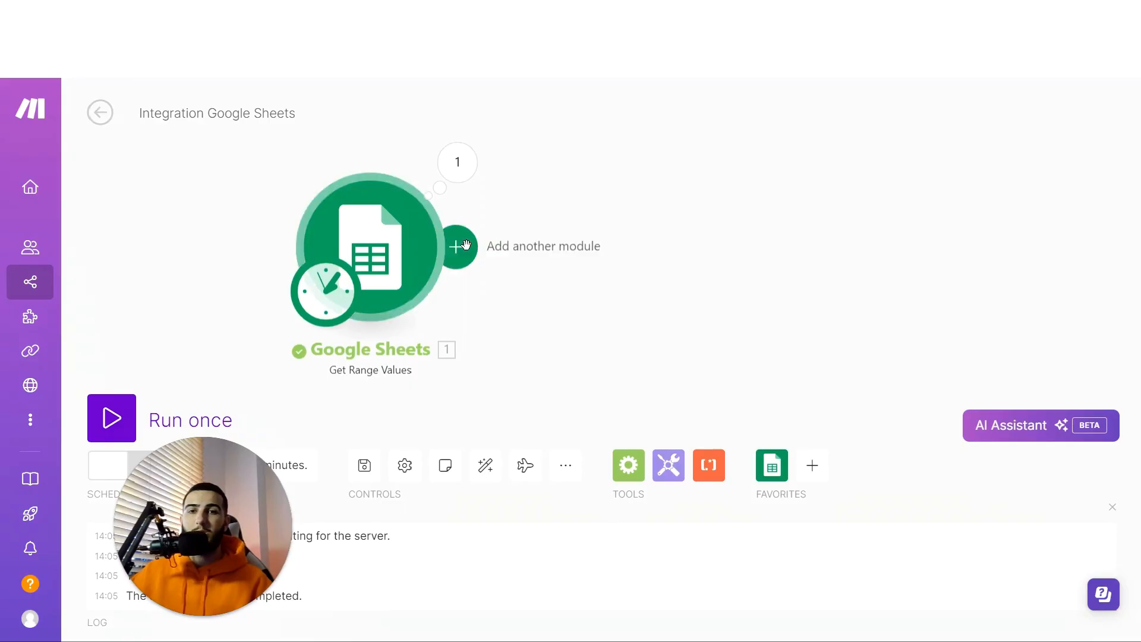
pyautogui.click(467, 248)
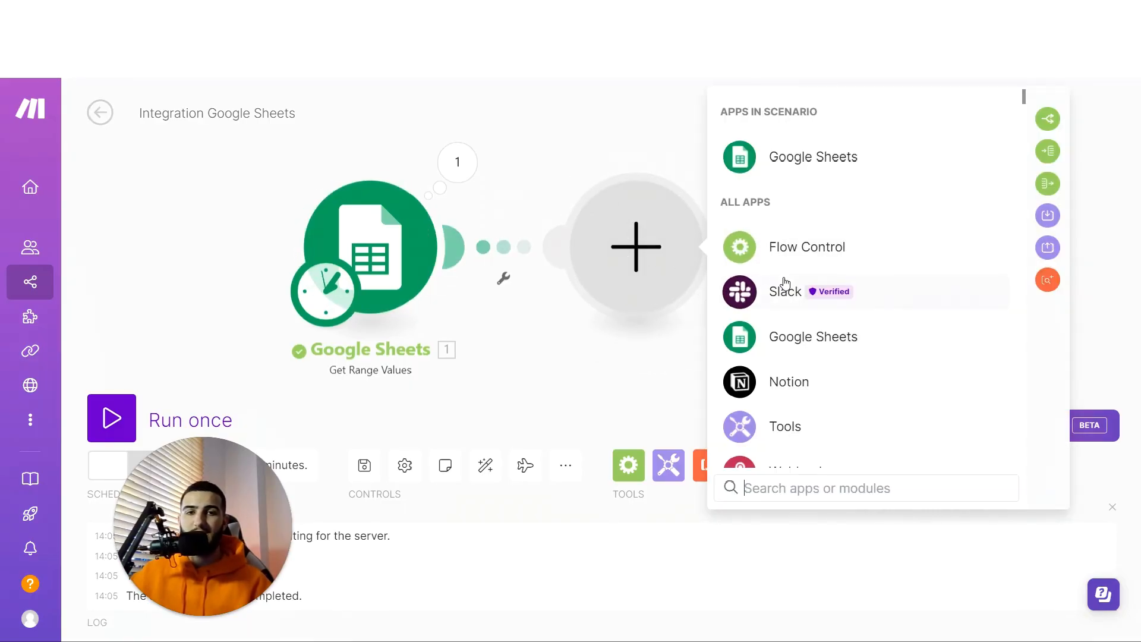
pyautogui.click(785, 288)
pyautogui.scroll(-5, 921, 285)
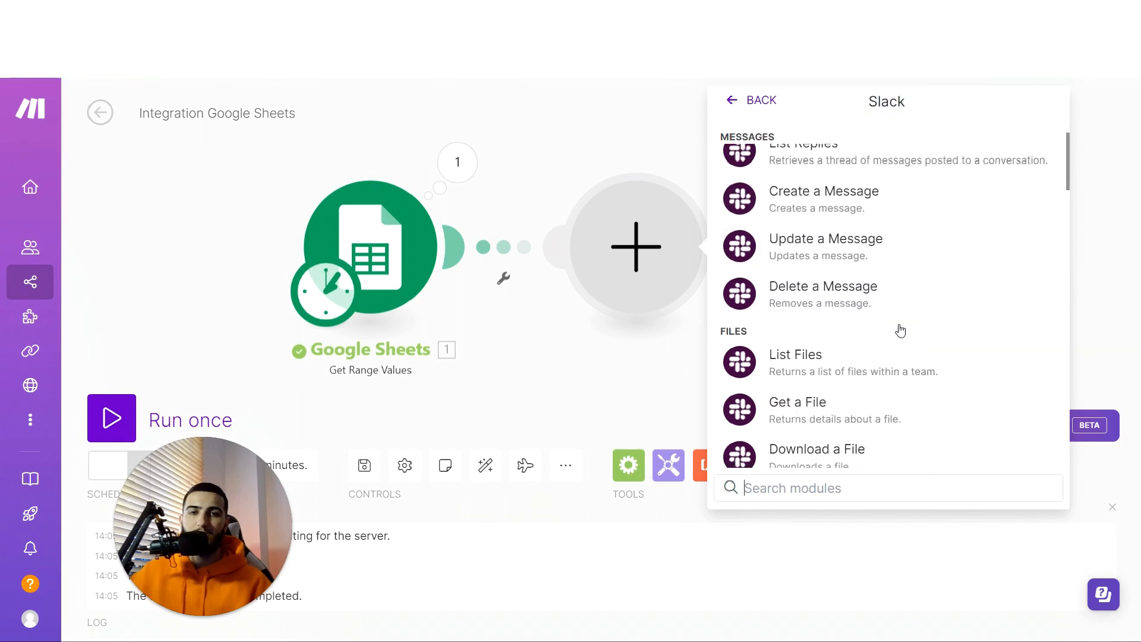
pyautogui.click(883, 205)
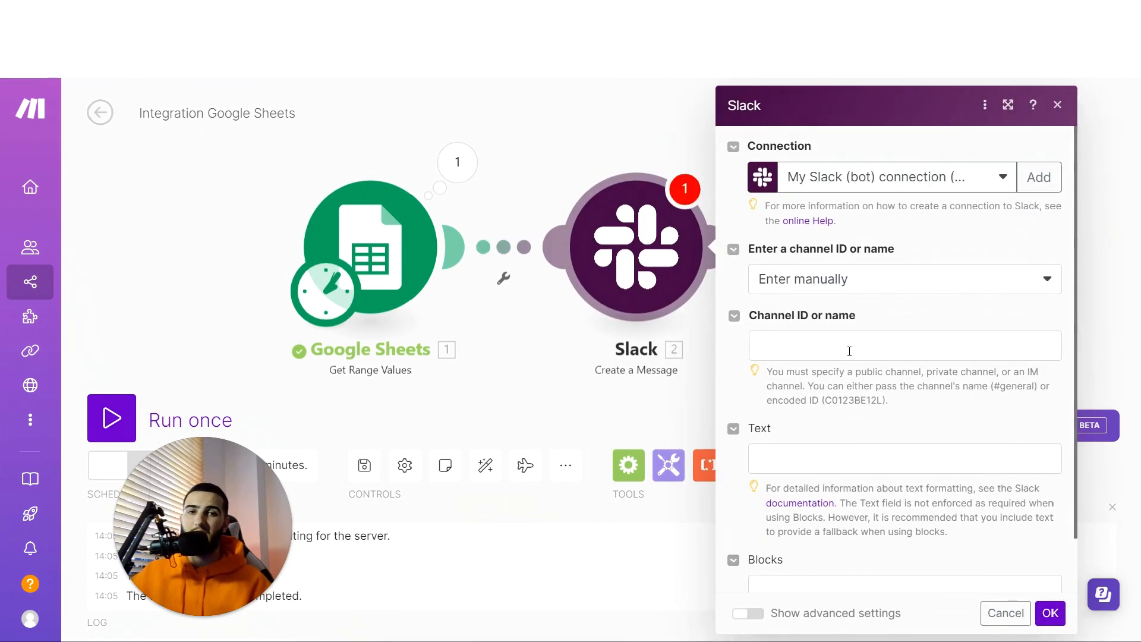
# Set the Slack message for the public channel appointment-setters to "Average number of appointments today:" followed by the M value, and save the module.
pyautogui.click(922, 278)
pyautogui.click(903, 303)
pyautogui.click(851, 476)
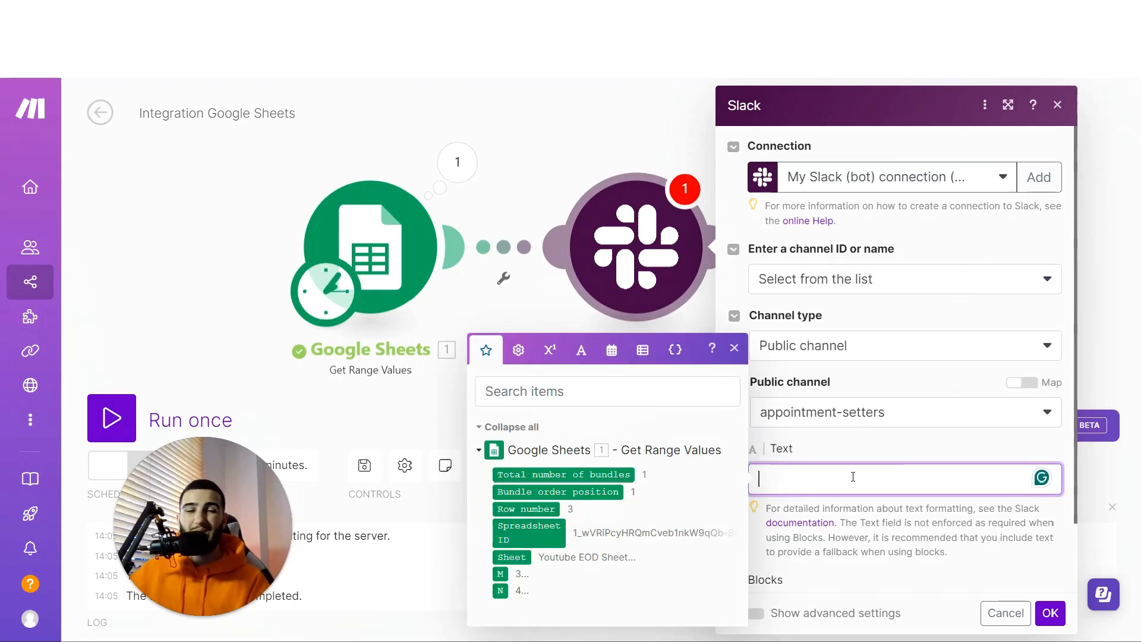
pyautogui.write('Averfg')
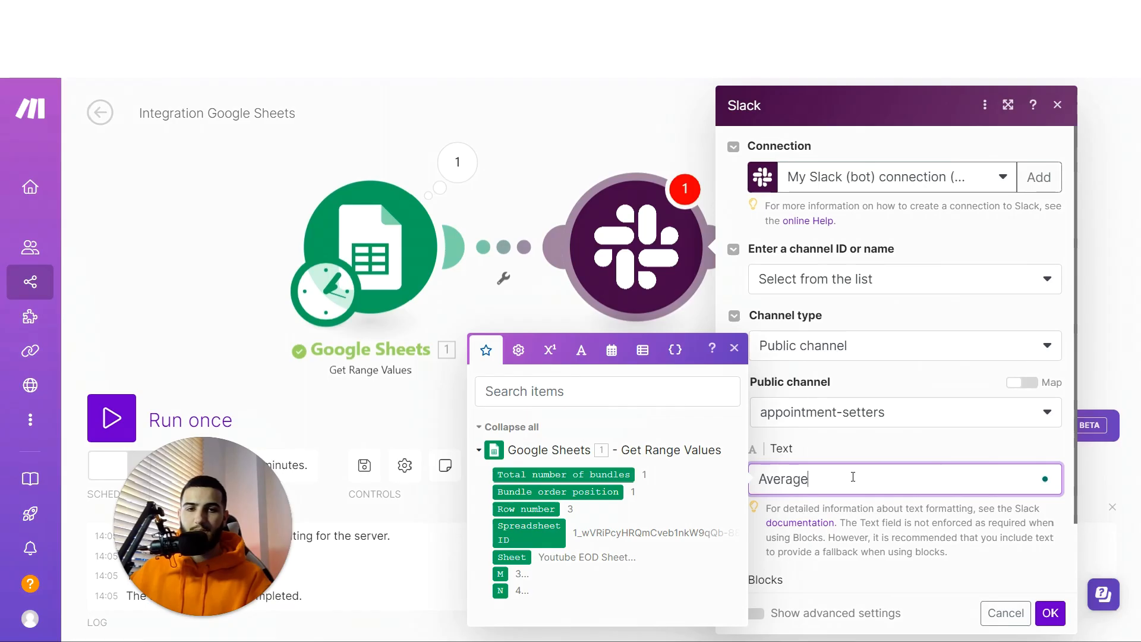
pyautogui.write('e number of appointments today:')
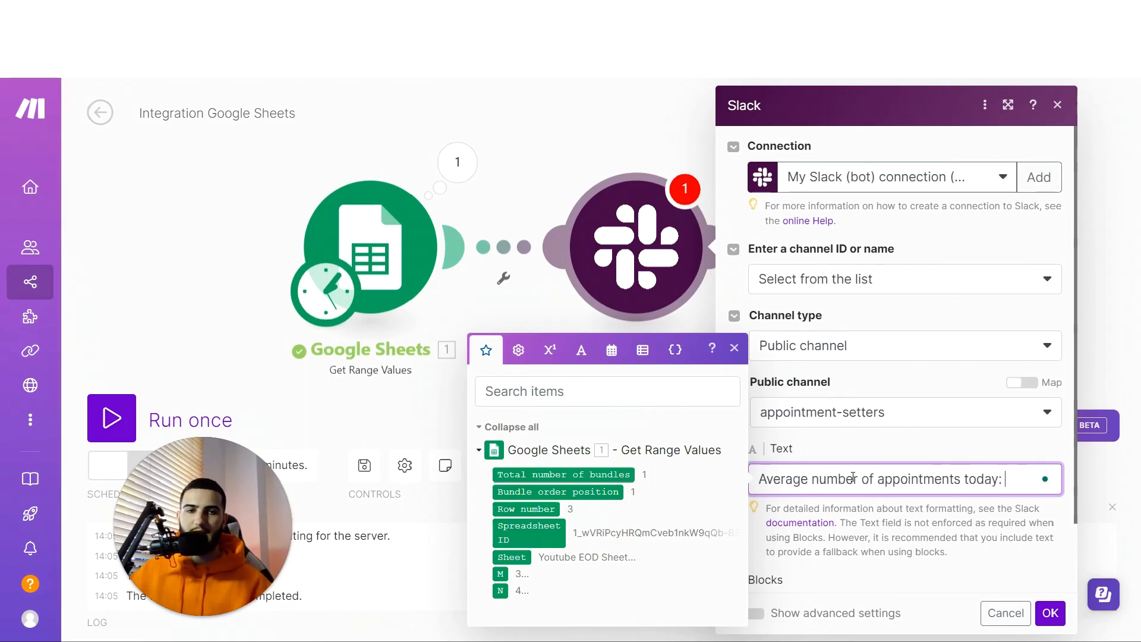
pyautogui.click(500, 573)
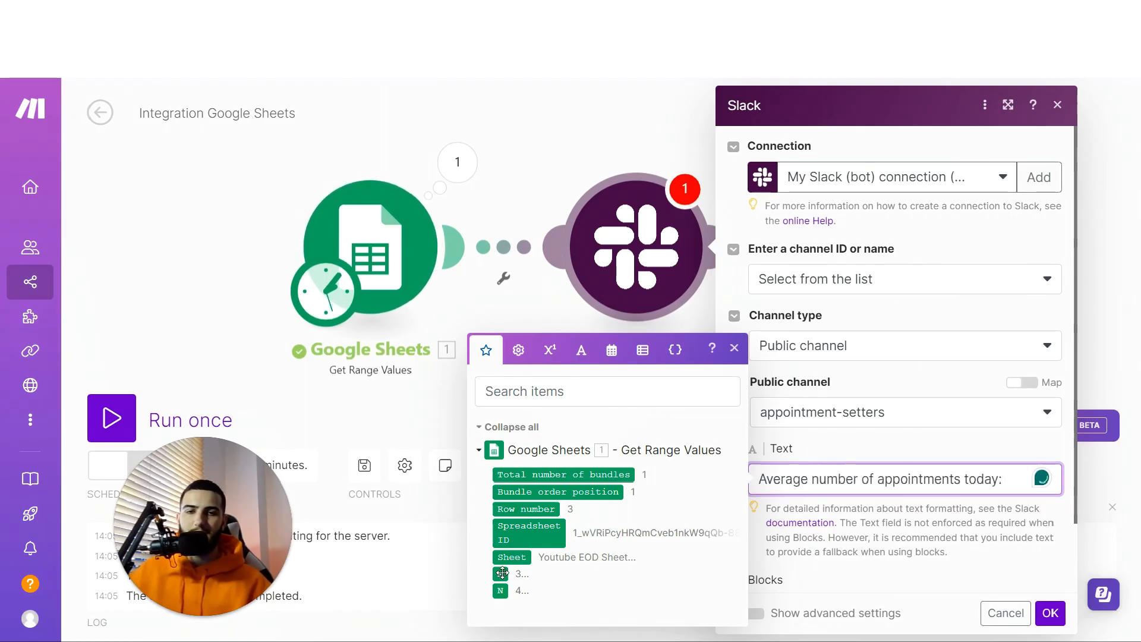
pyautogui.click(957, 450)
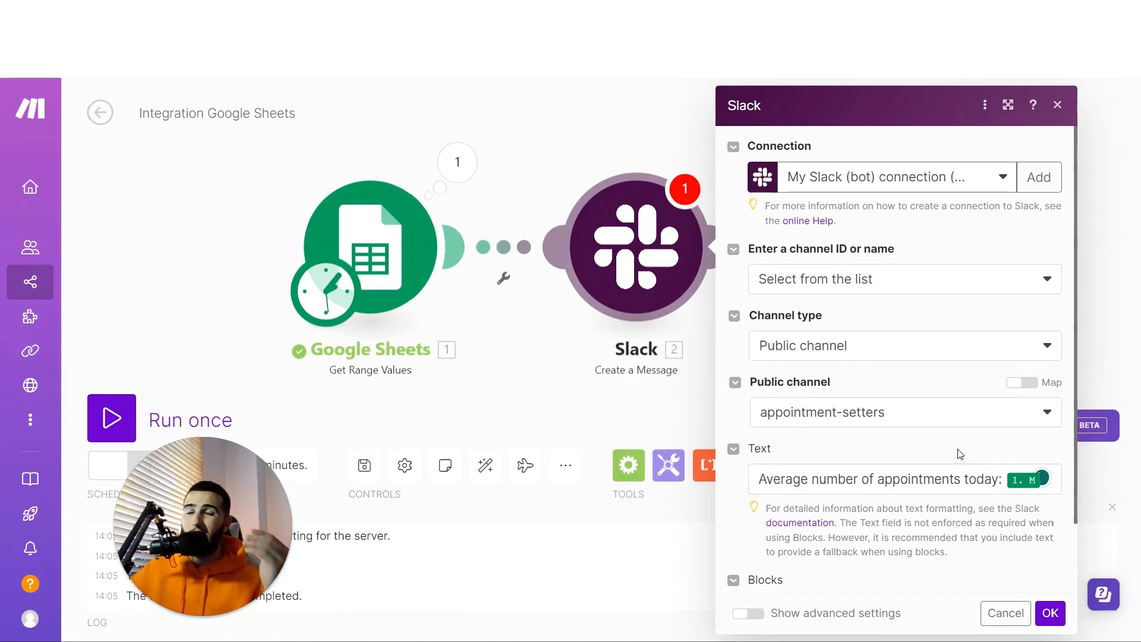
pyautogui.scroll(-2, 957, 454)
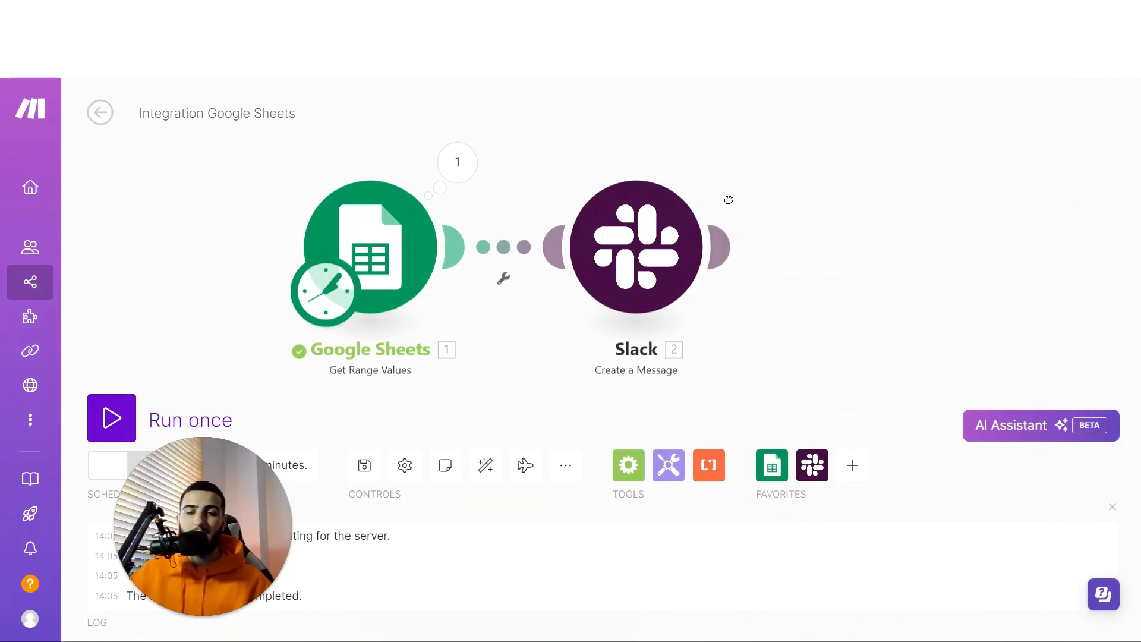
# Clone the Slack module, target the customer-success channel, and set its text to "Average number of meetings today:" followed by the N value.
pyautogui.rightClick(543, 260)
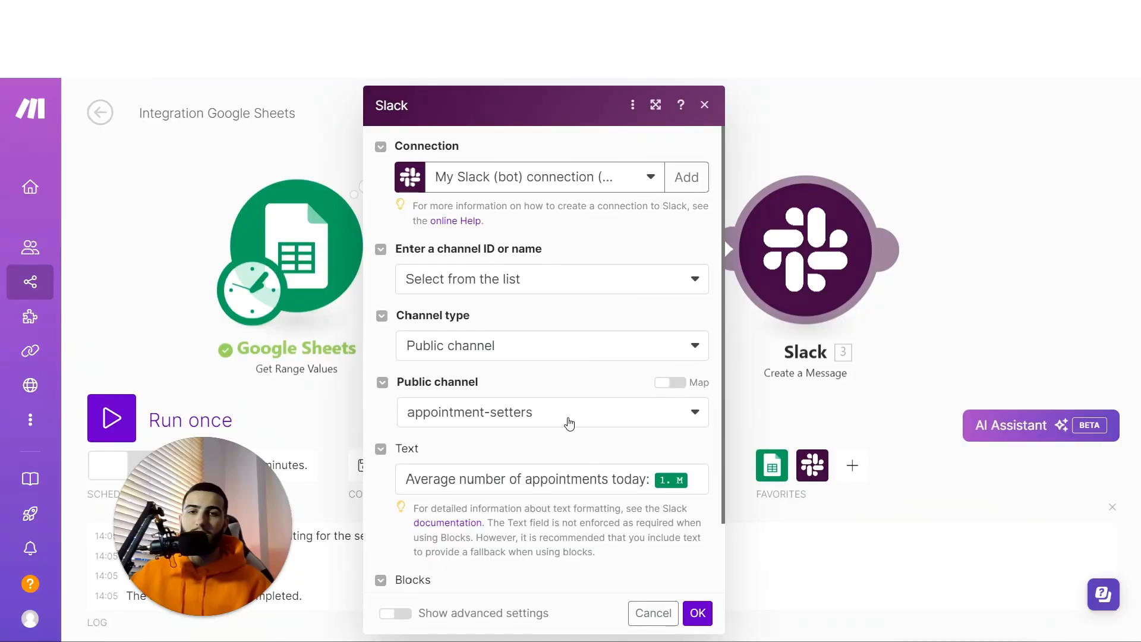
pyautogui.click(558, 410)
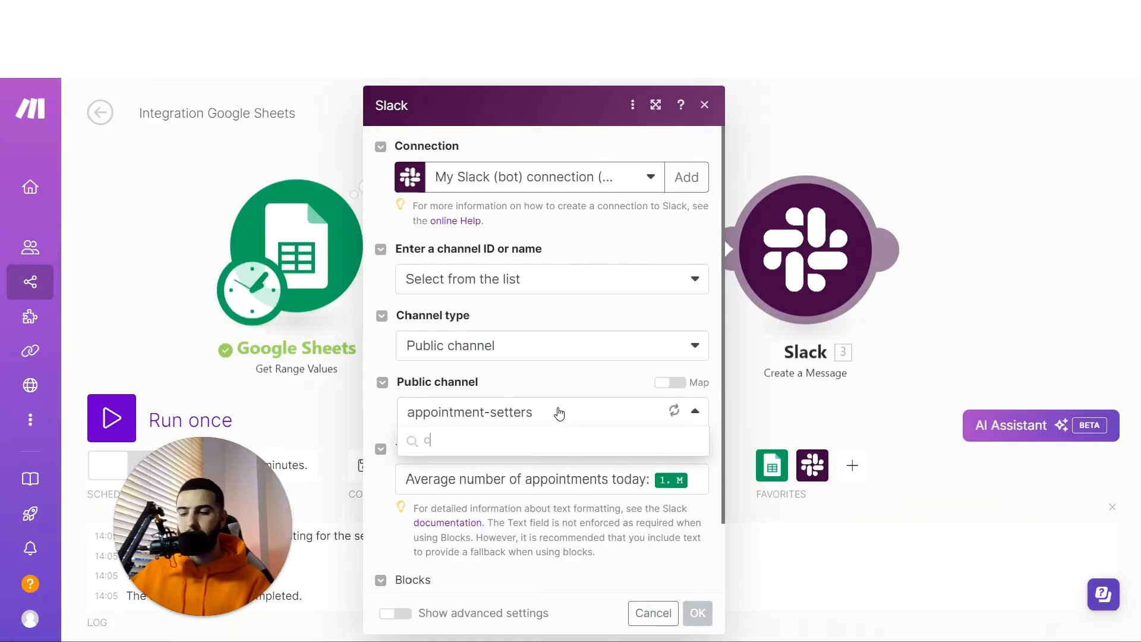
pyautogui.click(607, 483)
pyautogui.click(694, 486)
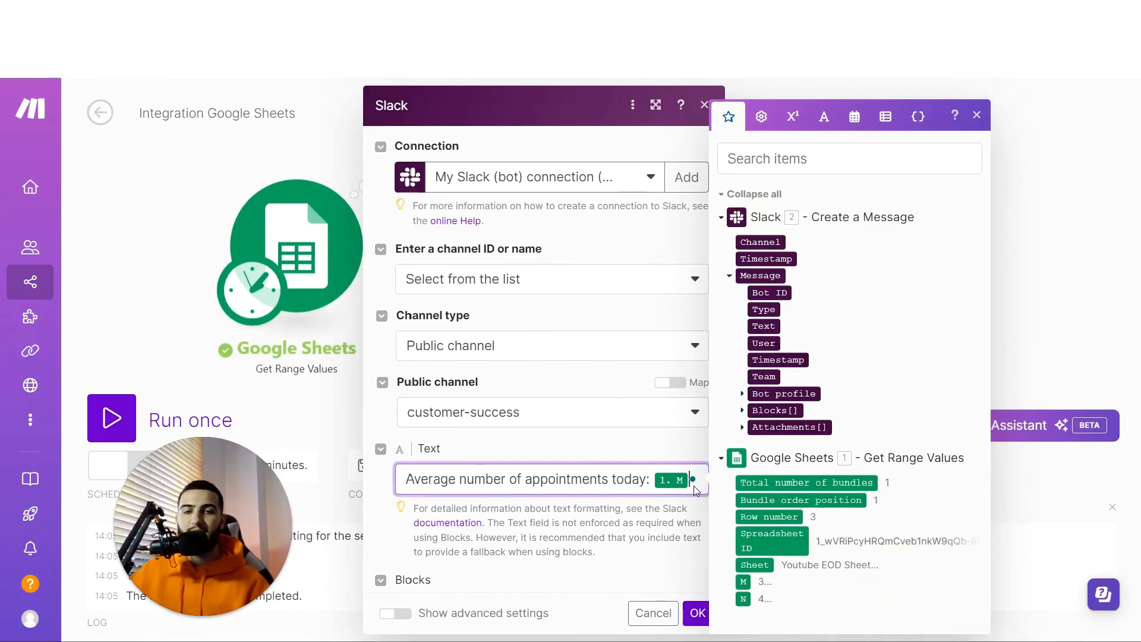
pyautogui.press('BackSpace')
pyautogui.click(743, 598)
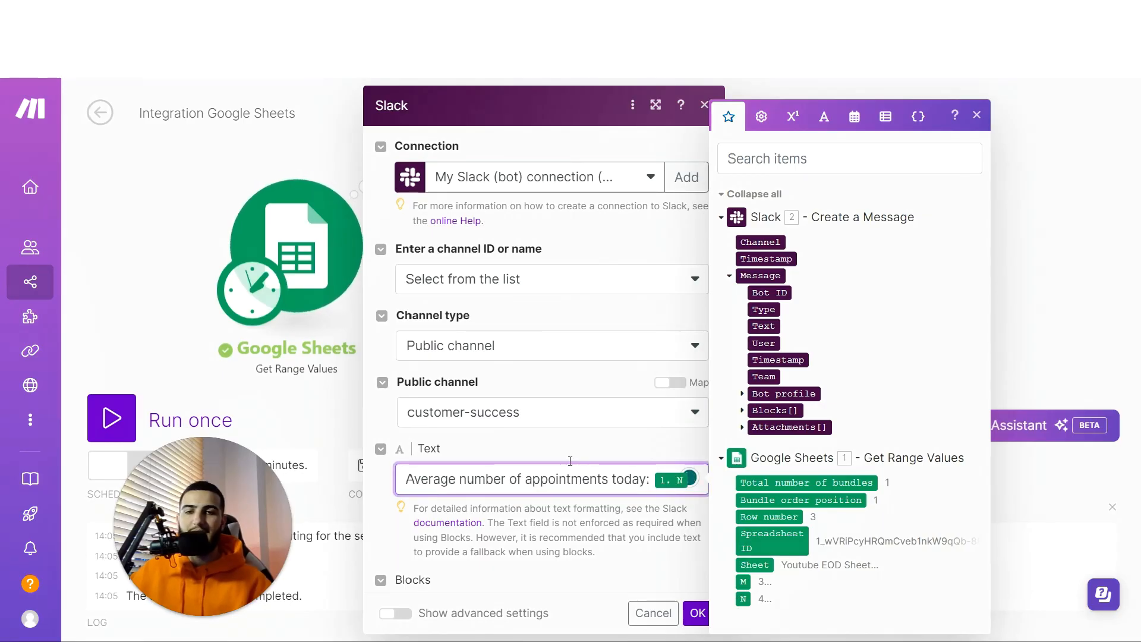
pyautogui.moveTo(586, 477)
pyautogui.mouseDown()
pyautogui.moveTo(642, 479)
pyautogui.moveTo(601, 479)
pyautogui.mouseUp()
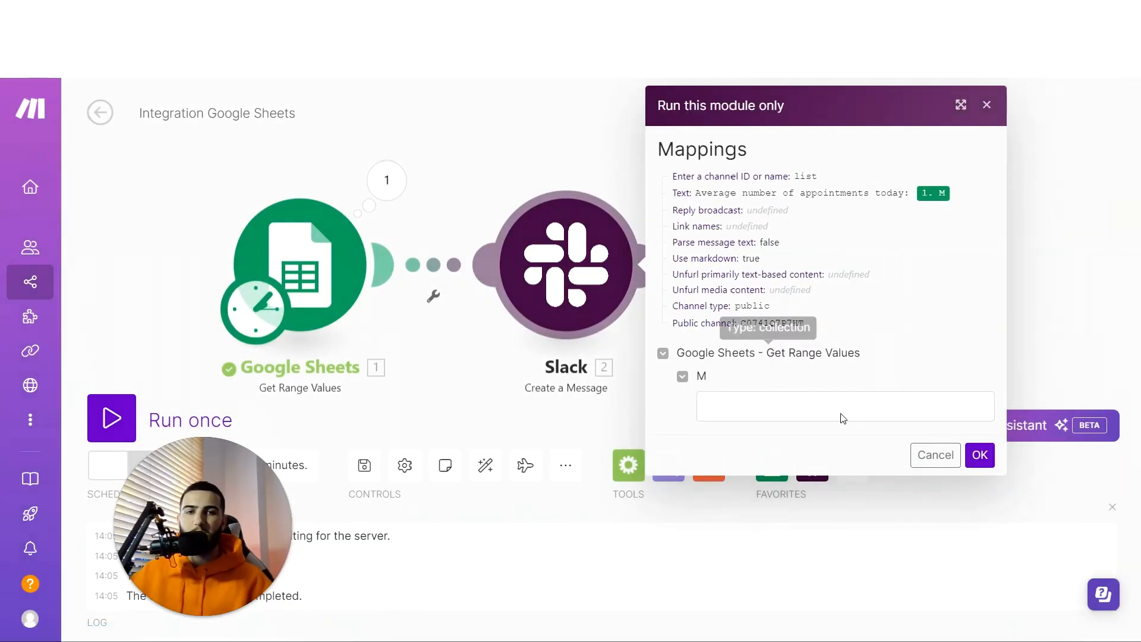
# Run only the appointment-setters Slack module, using 3 as the test value for M.
pyautogui.click(913, 398)
pyautogui.write('3')
pyautogui.click(979, 455)
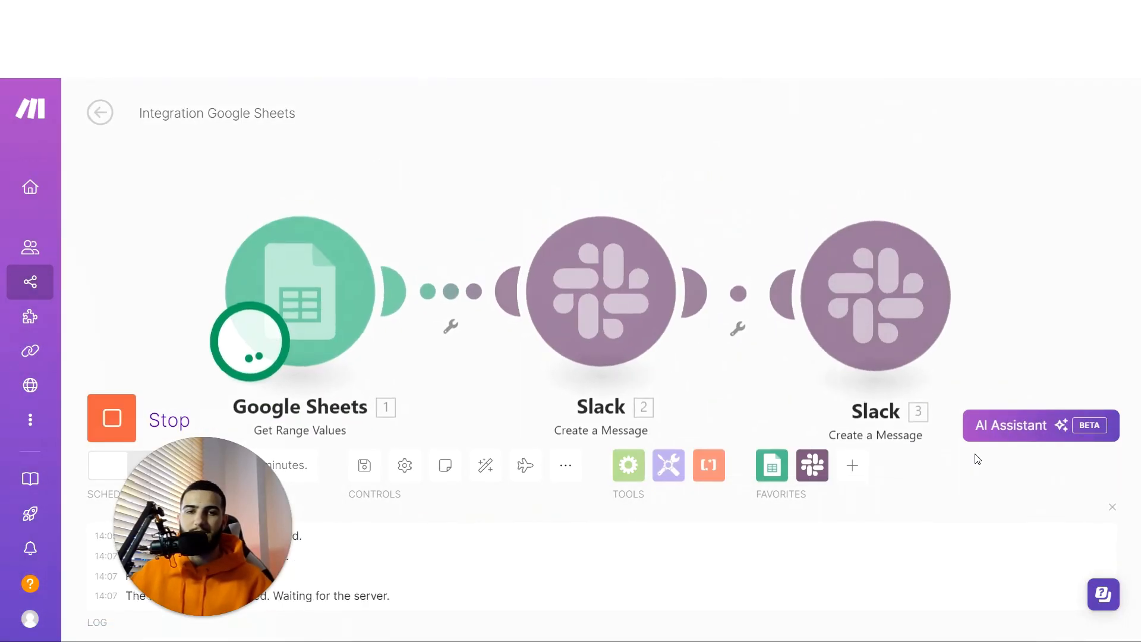
# Run only the customer-success Slack module with 4 as the test value for N, and check the posted message in Slack.
pyautogui.rightClick(844, 271)
pyautogui.click(902, 308)
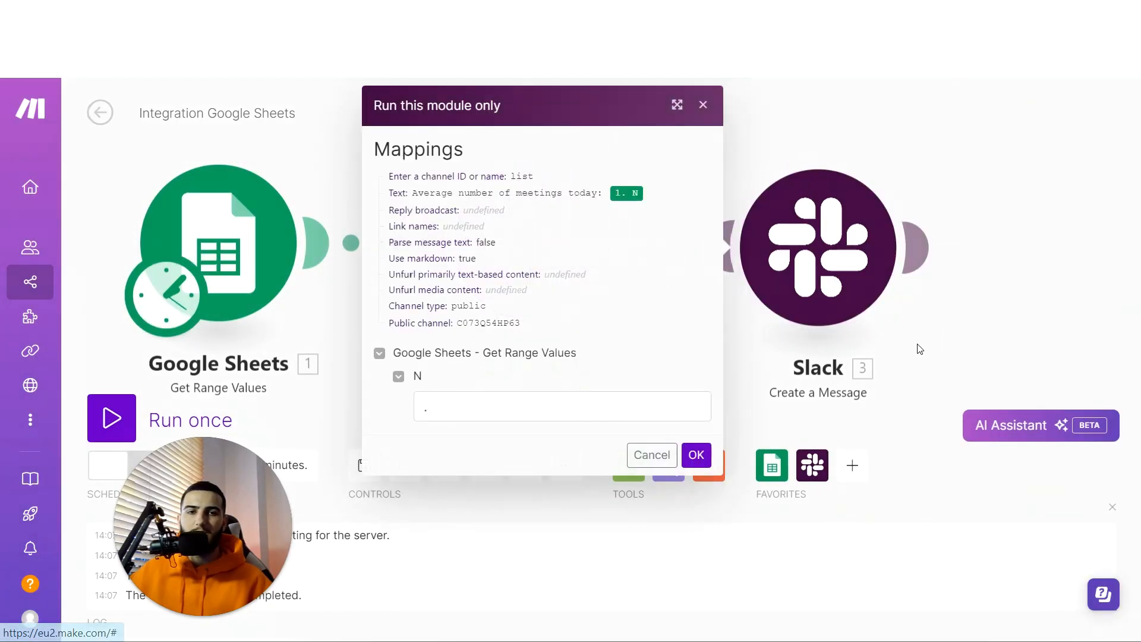
pyautogui.click(516, 404)
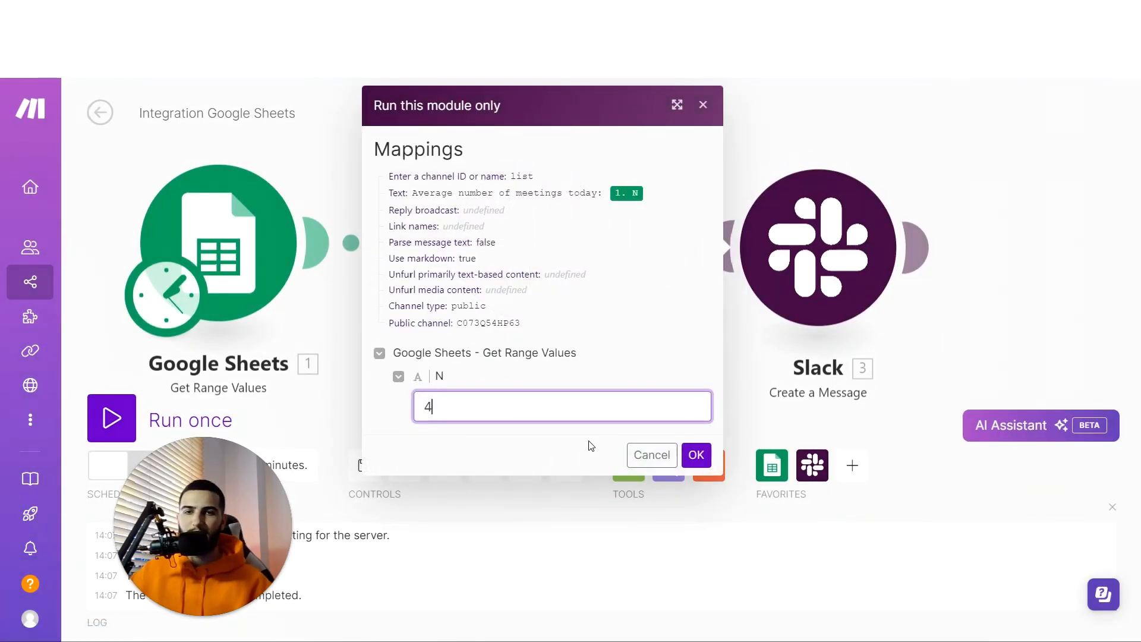
pyautogui.write('4')
pyautogui.click(696, 454)
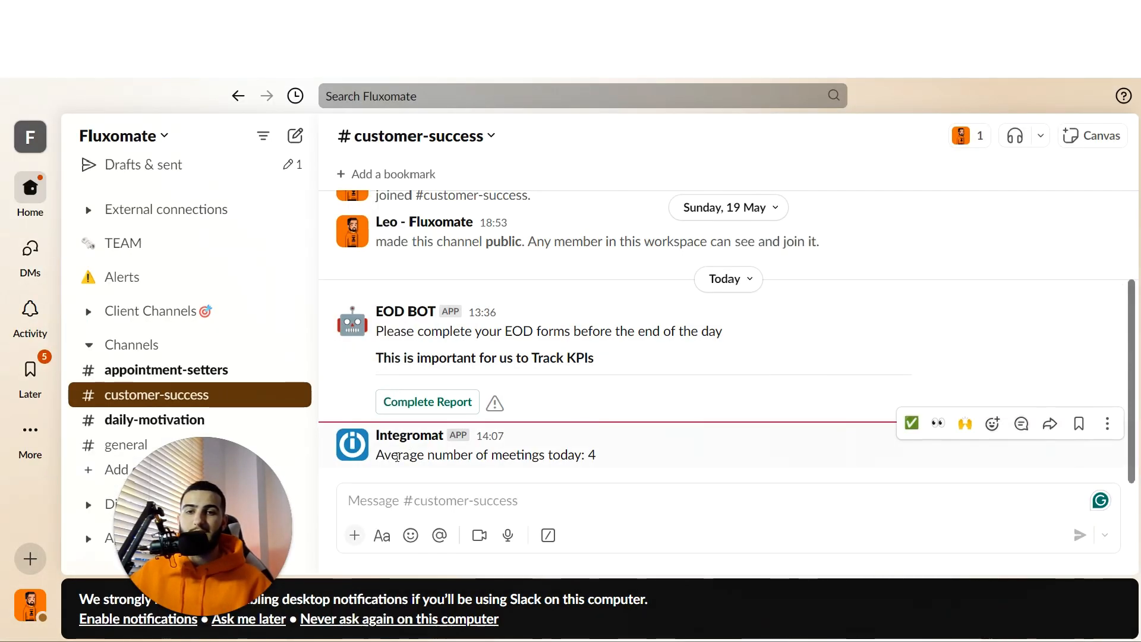
pyautogui.moveTo(397, 456); pyautogui.dragTo(611, 461)
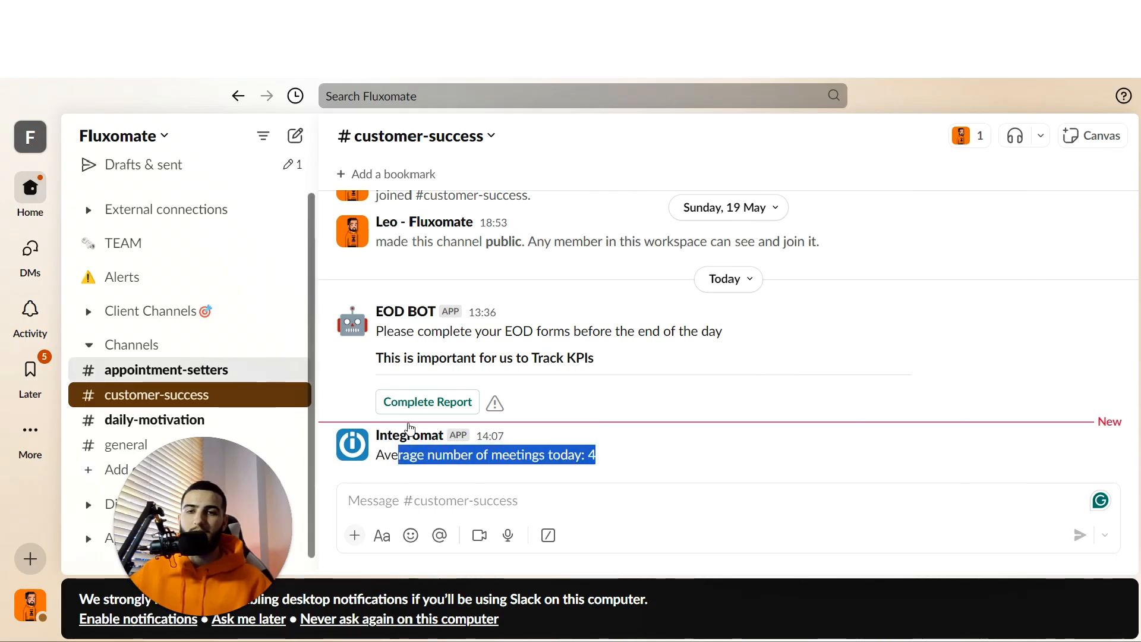
pyautogui.hotkey('alt', 'Up')
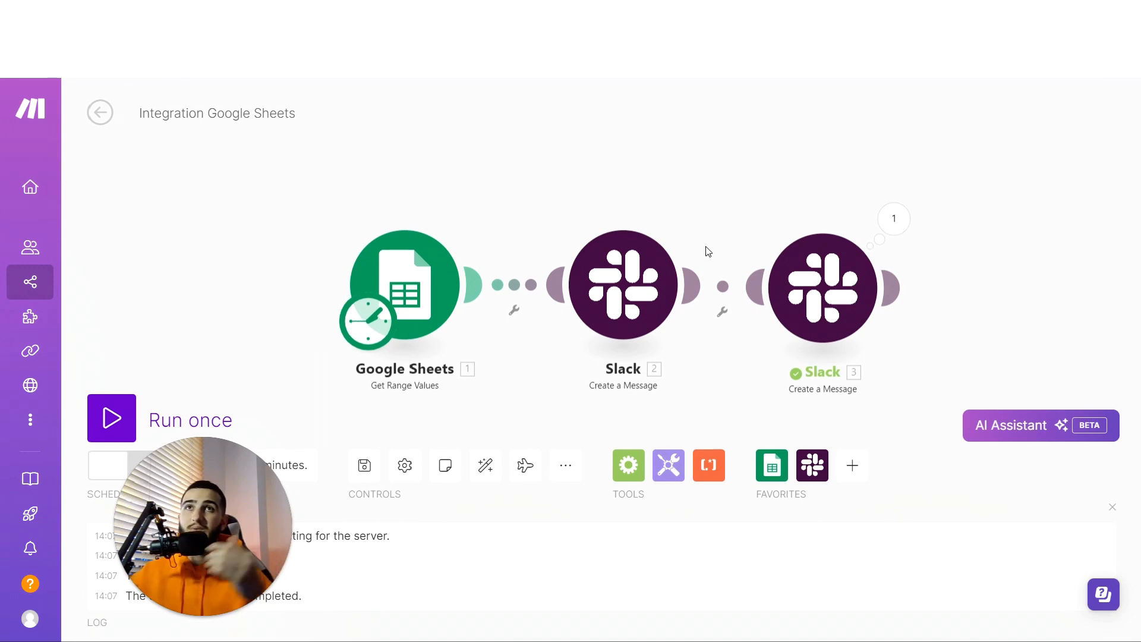
# Add an OpenAI Create a Completion module after the last Slack module.
pyautogui.moveTo(796, 188); pyautogui.dragTo(712, 178)
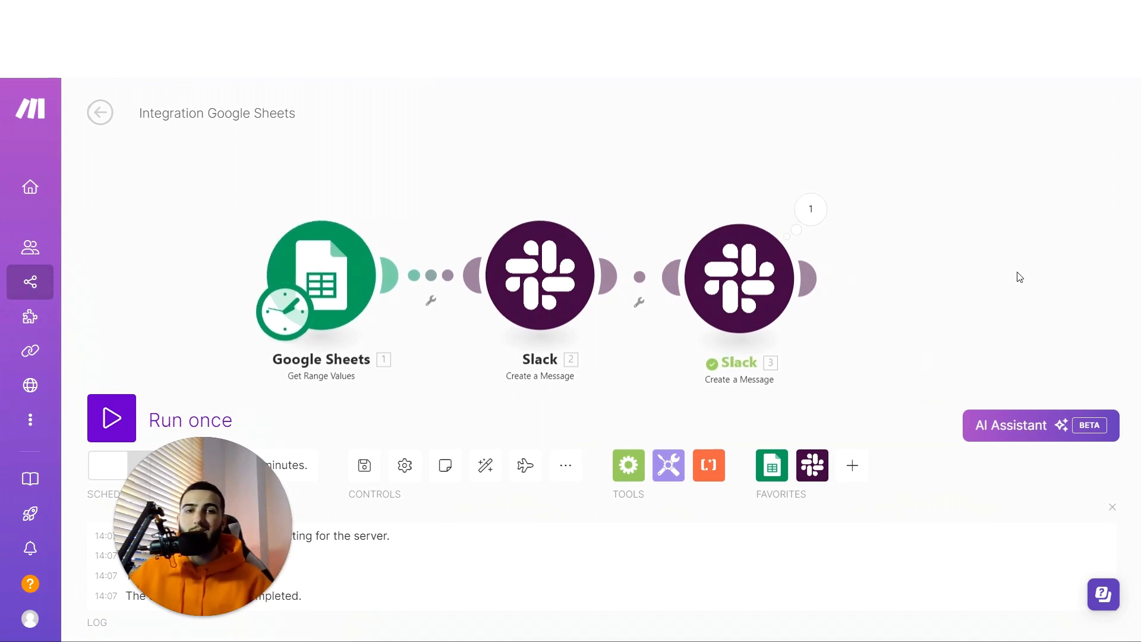
pyautogui.click(817, 279)
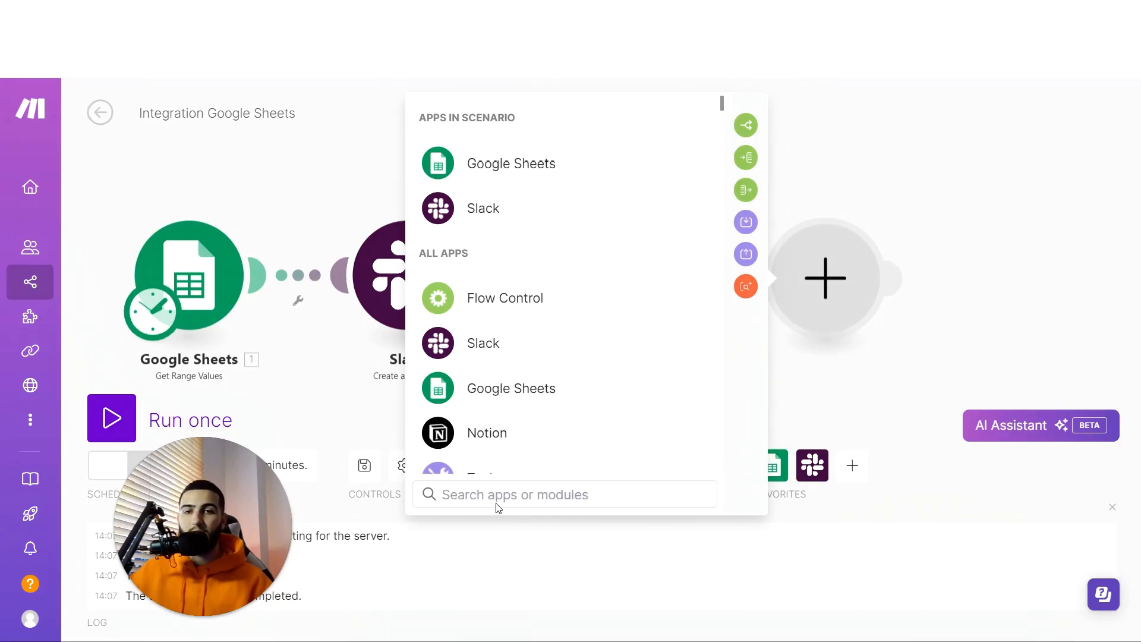
pyautogui.write('chat')
pyautogui.click(523, 387)
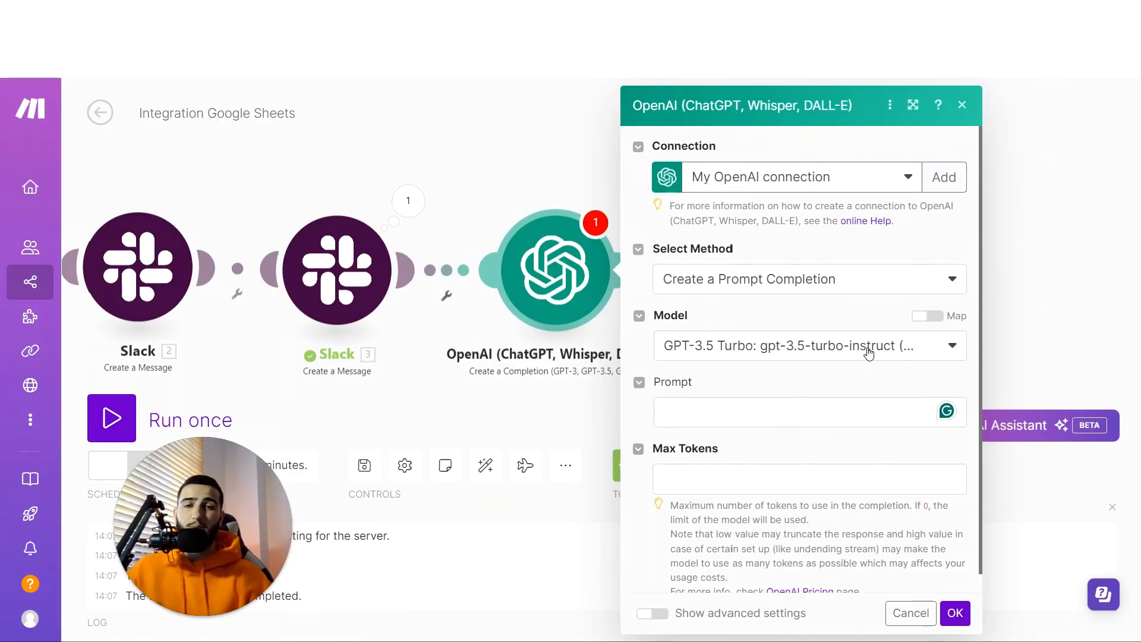
# Write the OpenAI prompt requesting a nice and friendly summary of the day, with lines for average appointments set and average meetings held.
pyautogui.click(775, 408)
pyautogui.write('Take this information and create a summary of the day Average number of appointments set by appointment setters: Average number of meetings held by customer success team:  Make it nice and friendly')
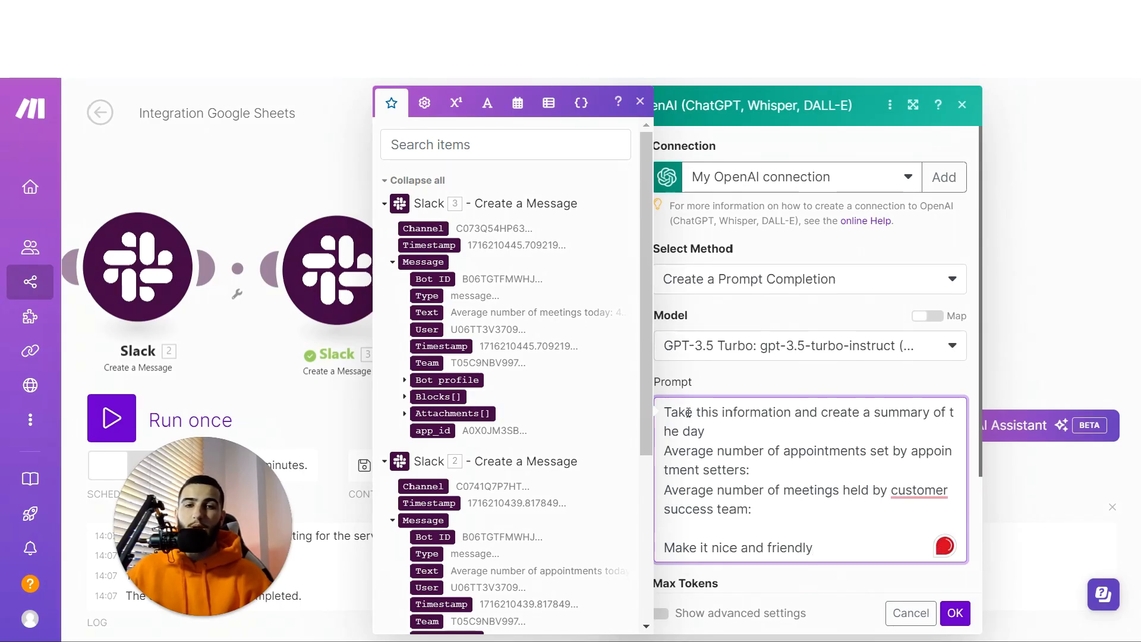
pyautogui.moveTo(688, 413); pyautogui.dragTo(810, 413)
# Insert the Google Sheets M value after the appointments line of the prompt and the N value after the meetings line.
pyautogui.click(784, 471)
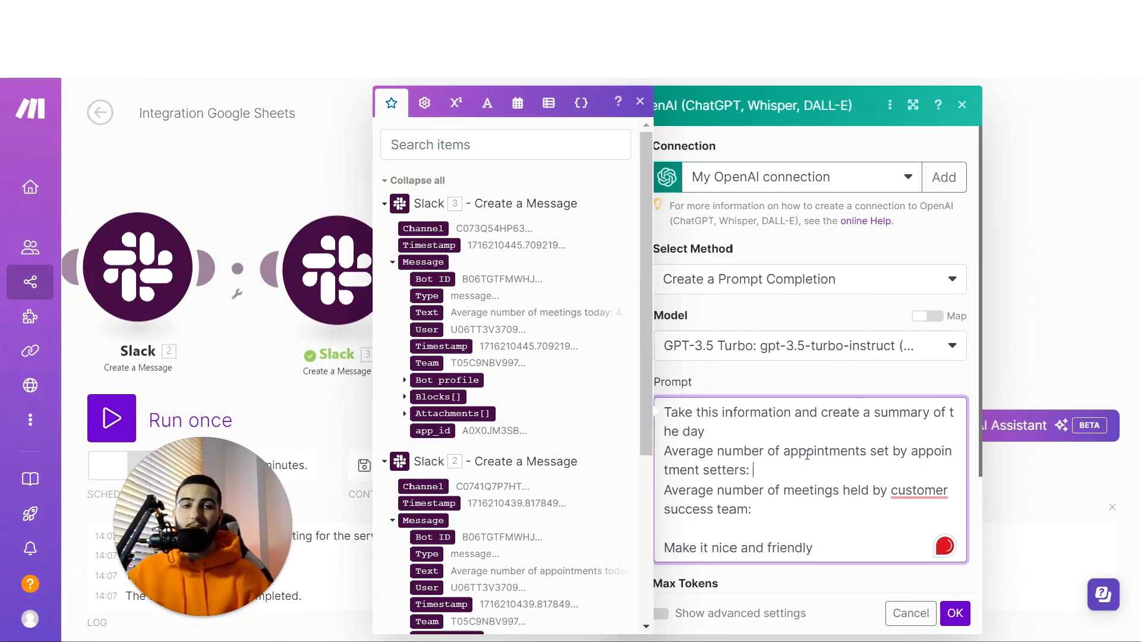
pyautogui.scroll(-4, 527, 342)
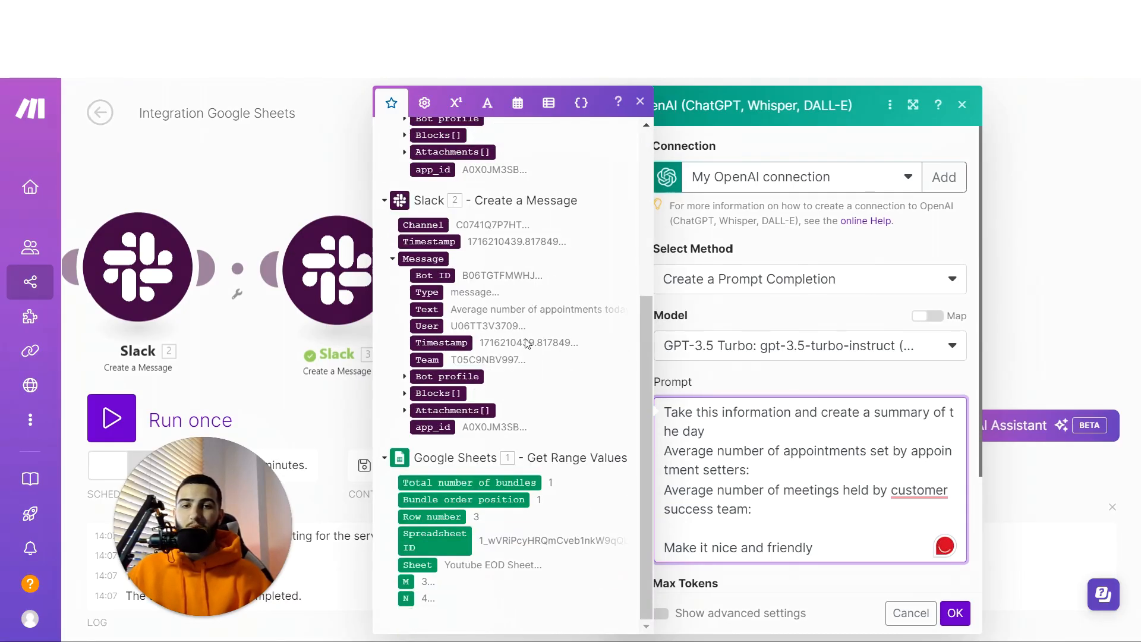
pyautogui.click(405, 581)
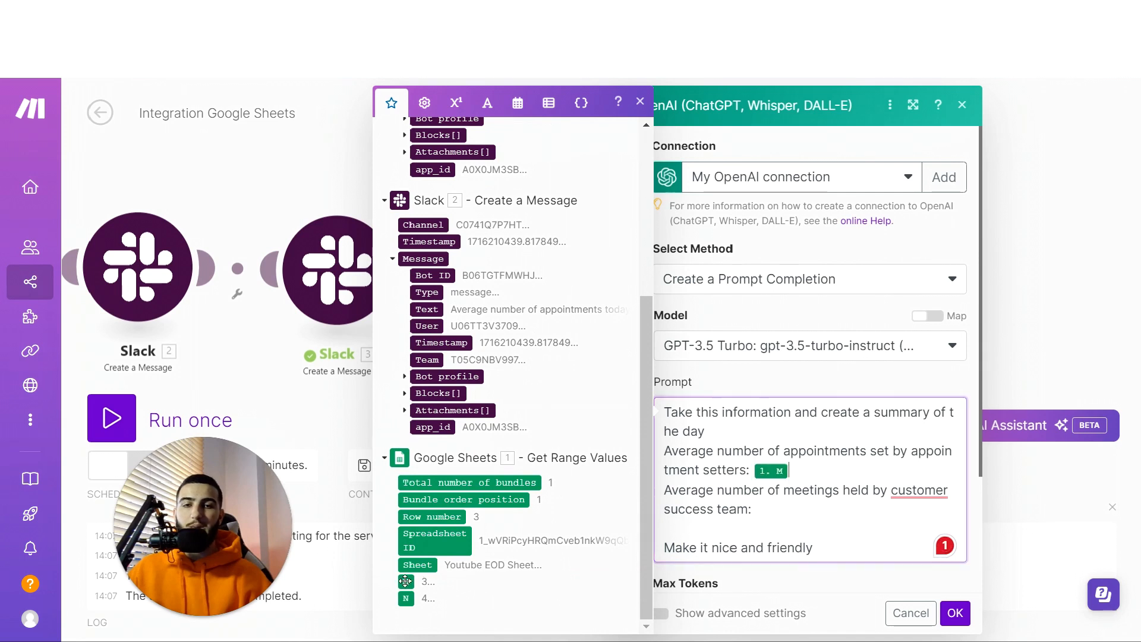
pyautogui.click(783, 500)
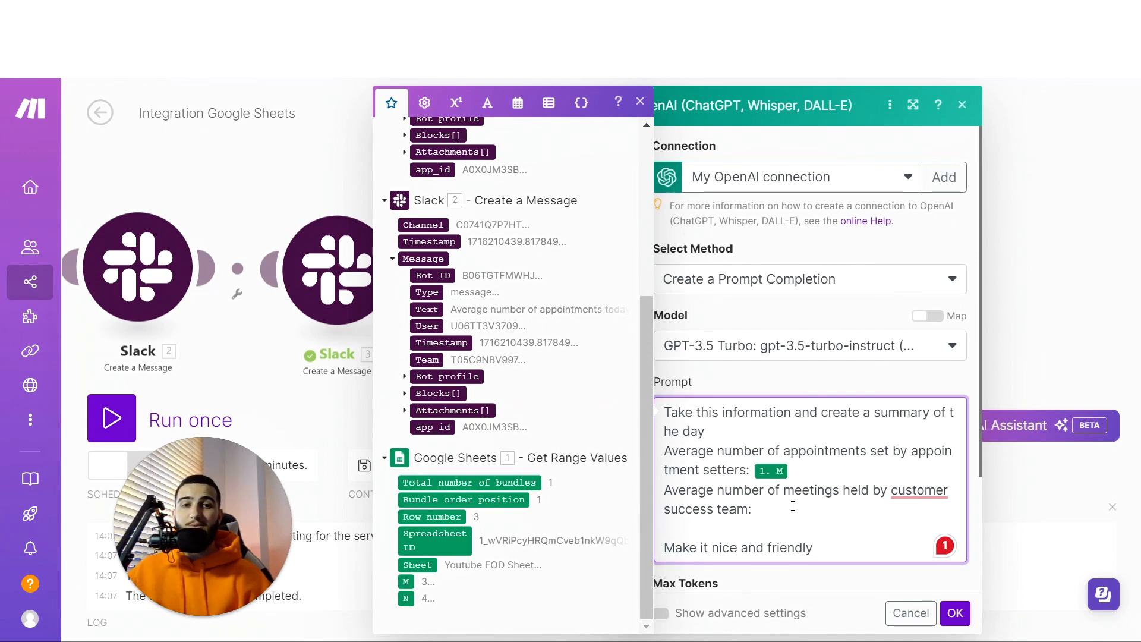
pyautogui.click(406, 598)
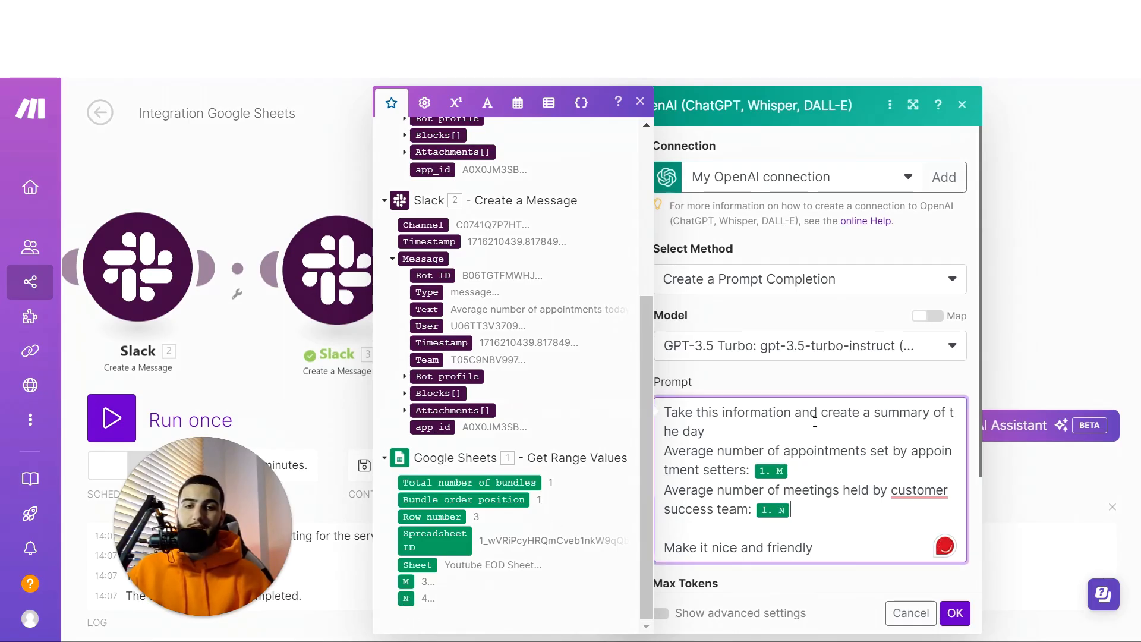
pyautogui.click(795, 412)
pyautogui.click(798, 379)
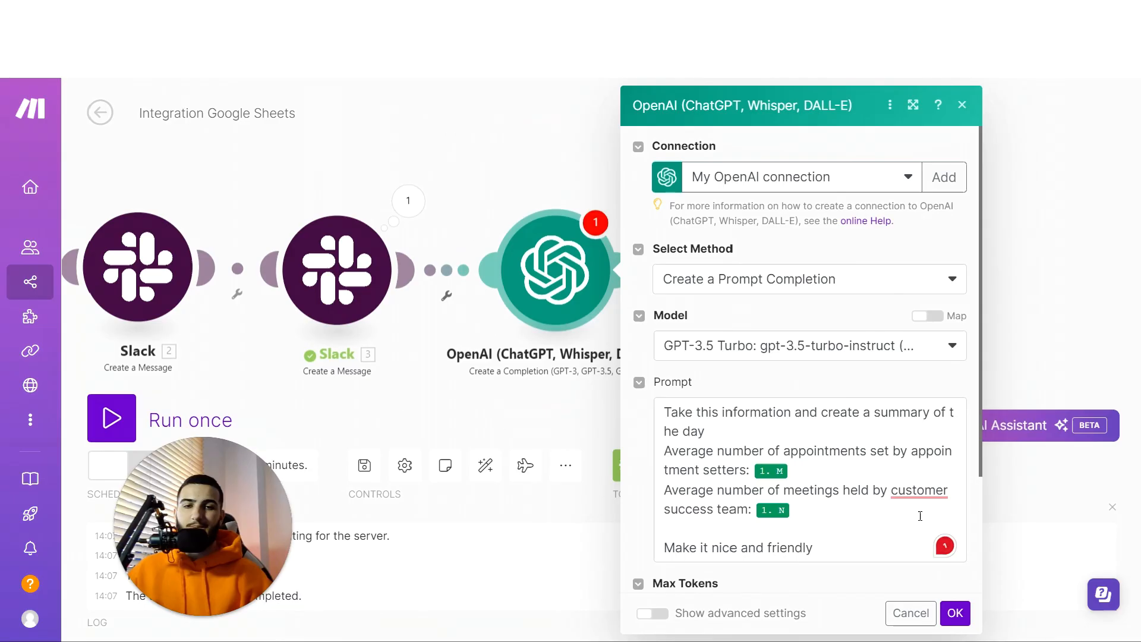
# Set Max Tokens to 0, save the OpenAI module, and try to run only that module.
pyautogui.click(955, 616)
pyautogui.scroll(-4, 824, 467)
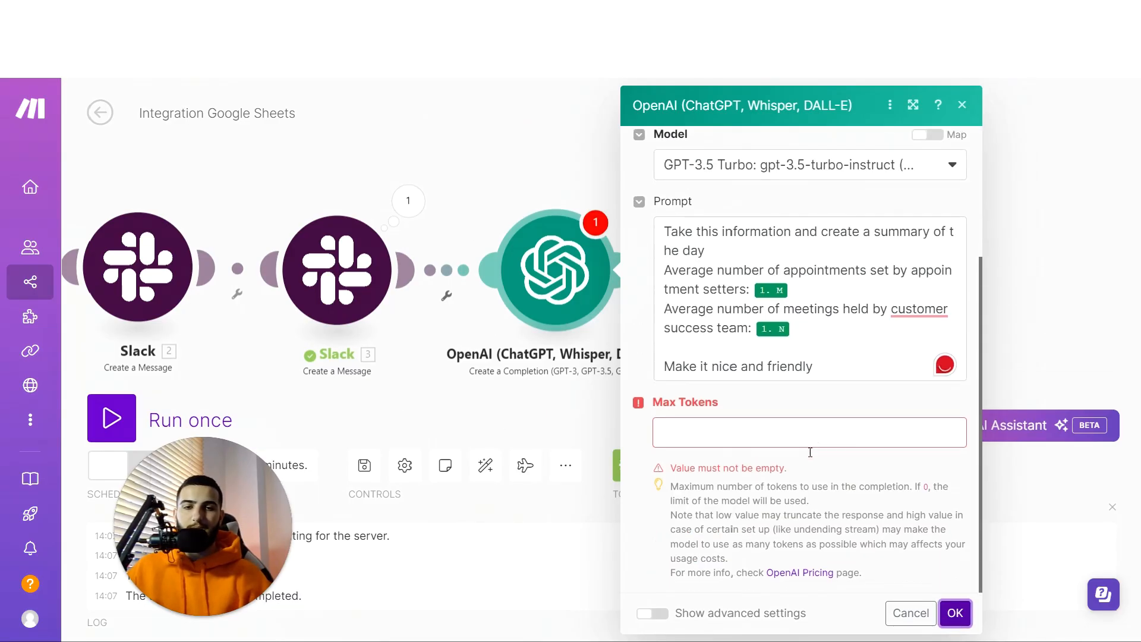
pyautogui.click(809, 437)
pyautogui.write('0')
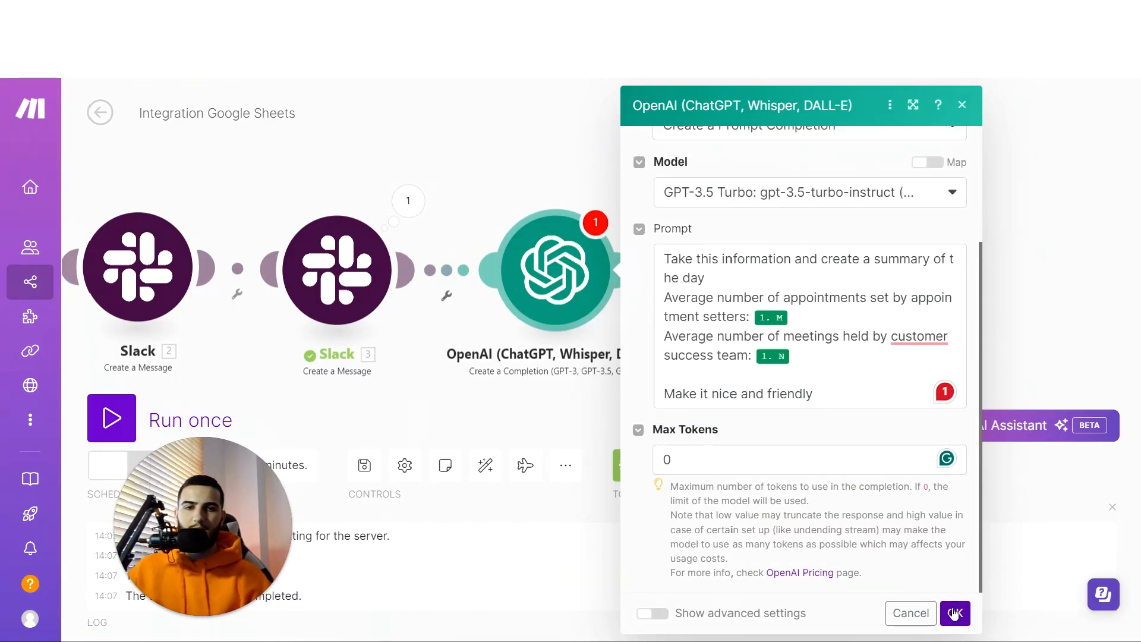
pyautogui.click(955, 615)
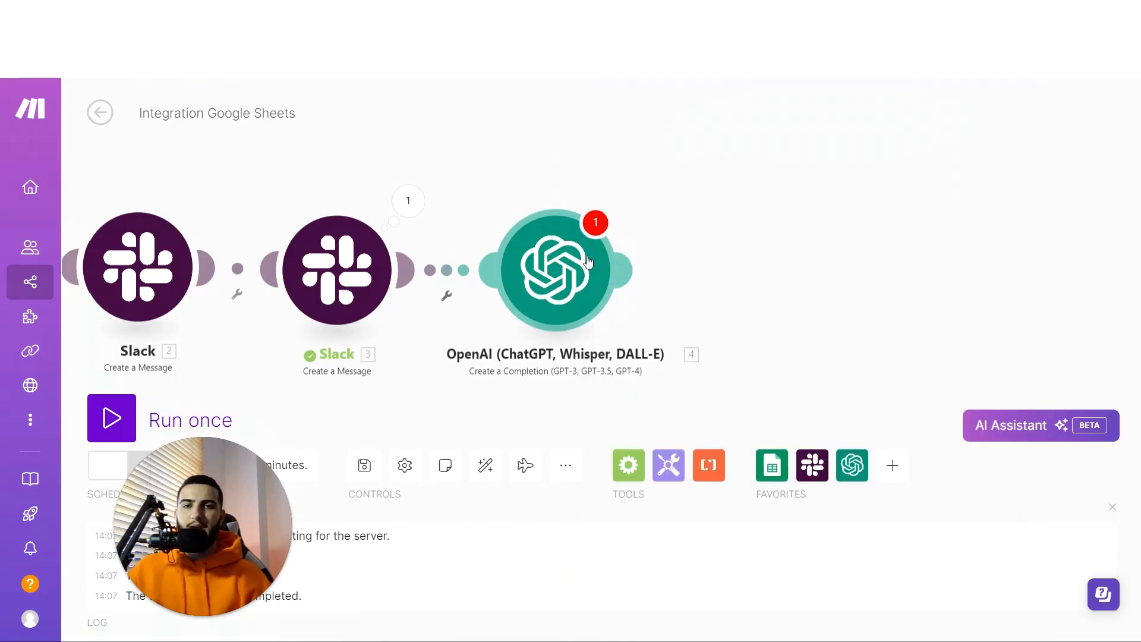
pyautogui.rightClick(591, 259)
pyautogui.click(667, 301)
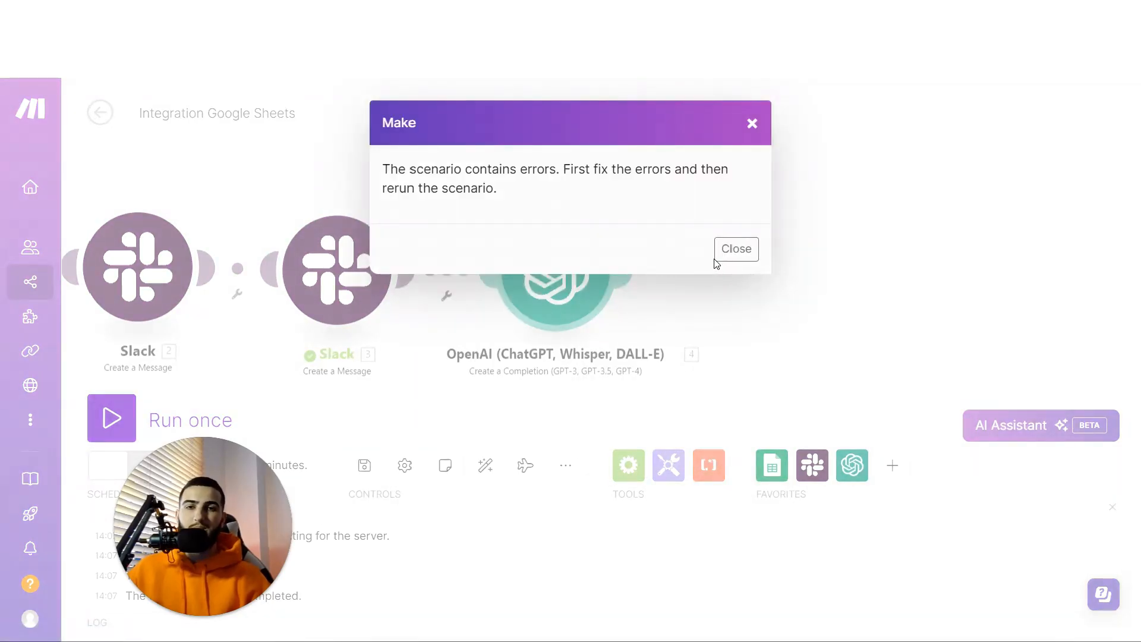
# Dismiss the scenario error dialog and inspect the Result text in the OpenAI module's run output.
pyautogui.click(735, 249)
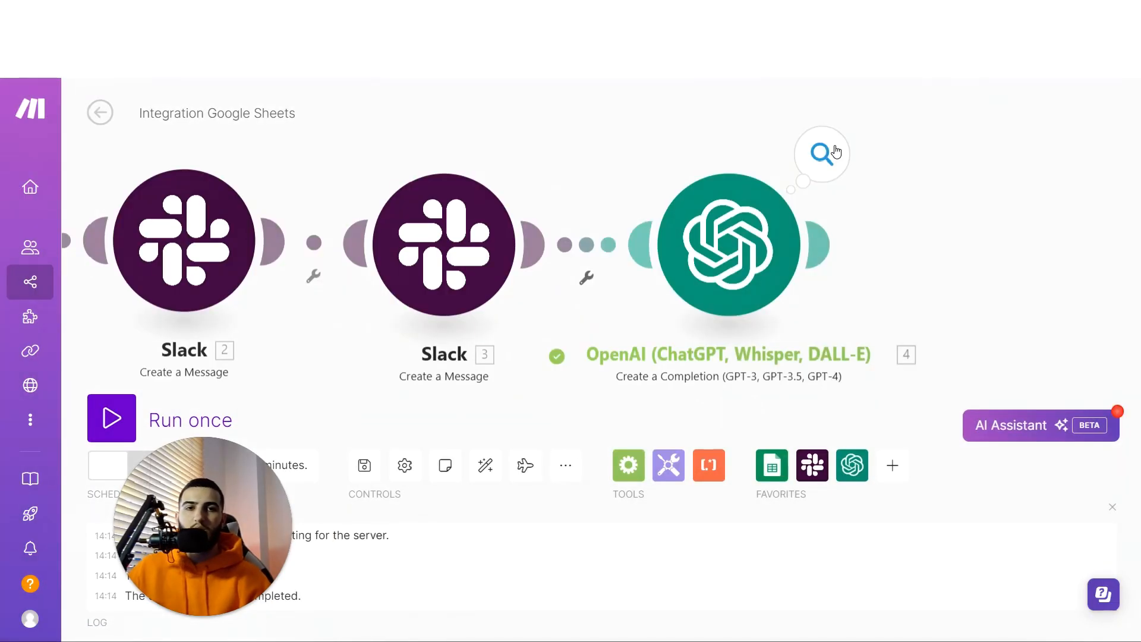
pyautogui.click(840, 150)
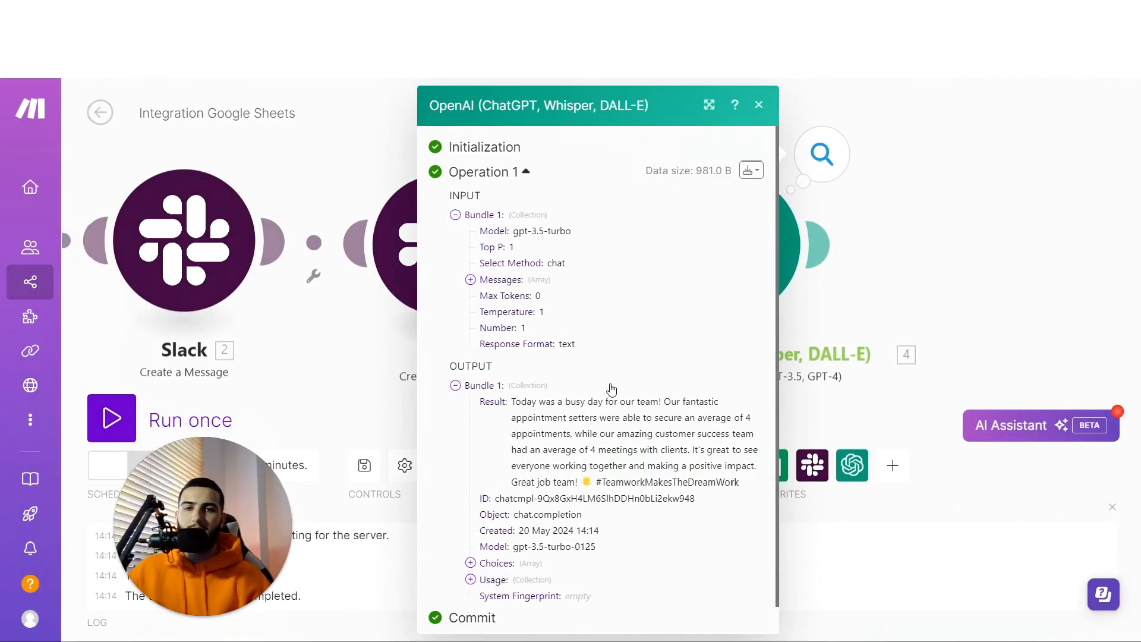
pyautogui.scroll(-1, 594, 389)
pyautogui.moveTo(559, 376); pyautogui.dragTo(723, 465)
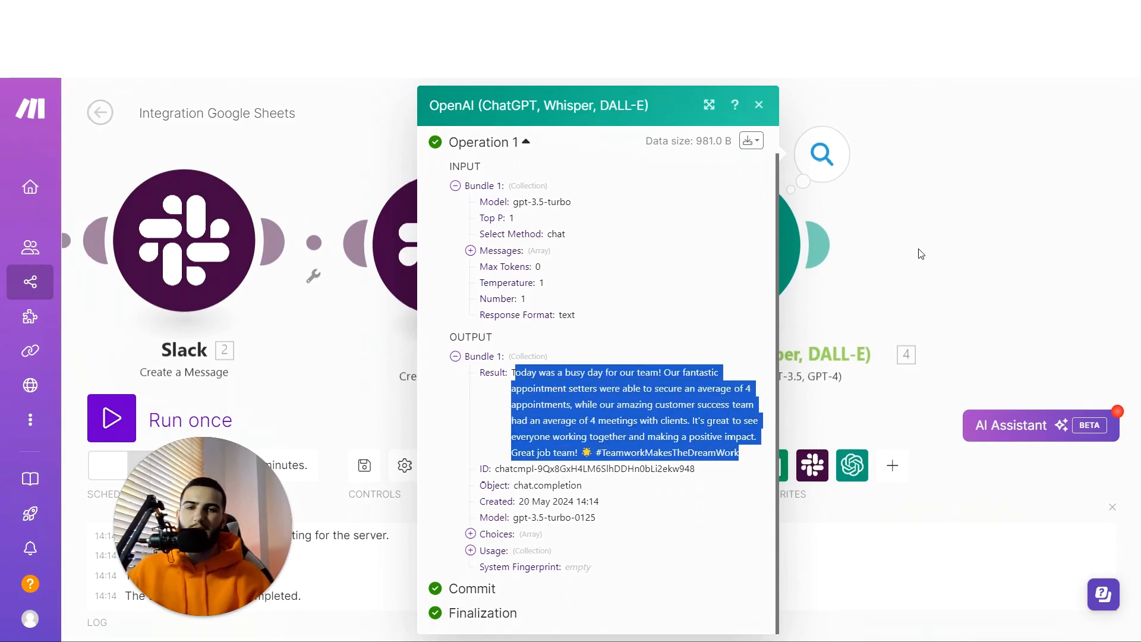
pyautogui.click(920, 254)
# Add a Slack Create a Message module after the OpenAI module, posting the OpenAI Result to the public channel testing.
pyautogui.moveTo(910, 237); pyautogui.dragTo(717, 232)
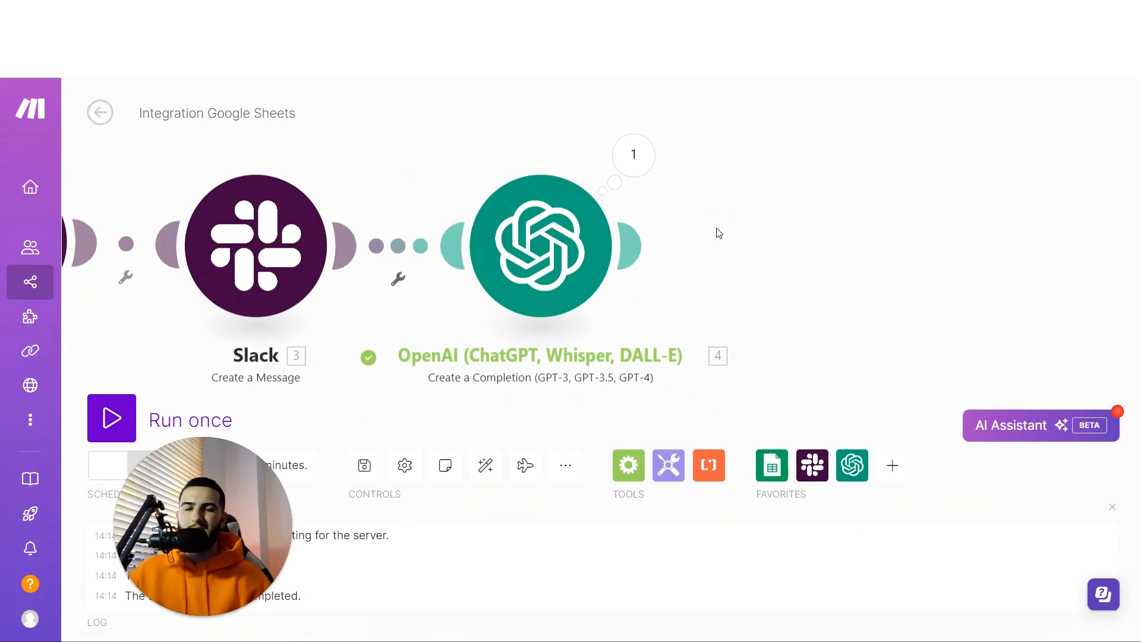
pyautogui.click(642, 254)
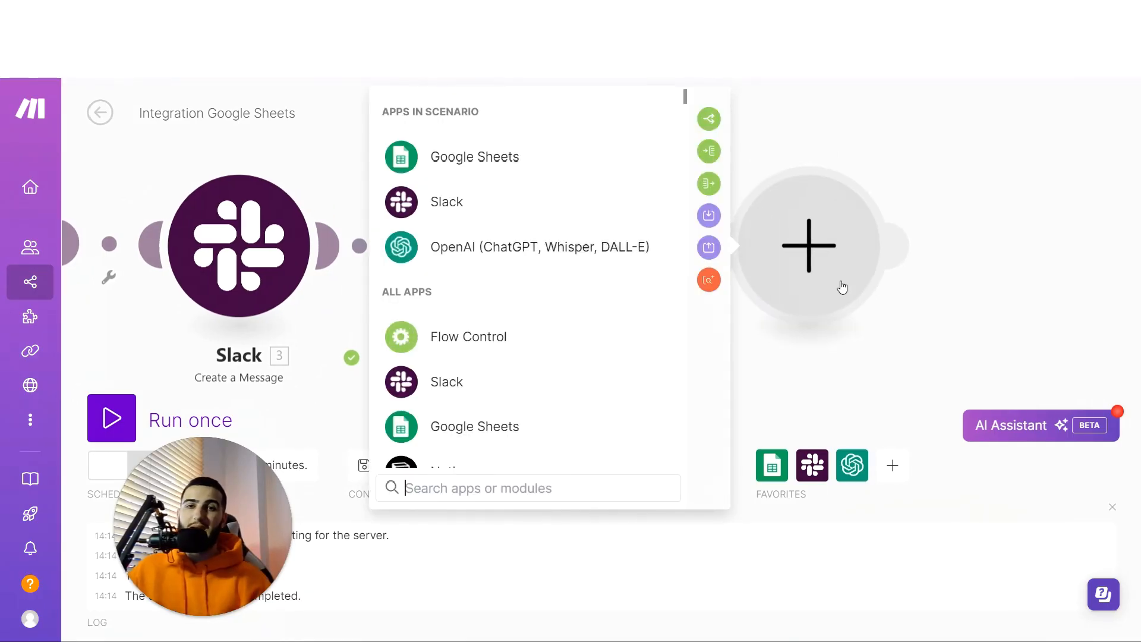
pyautogui.click(556, 211)
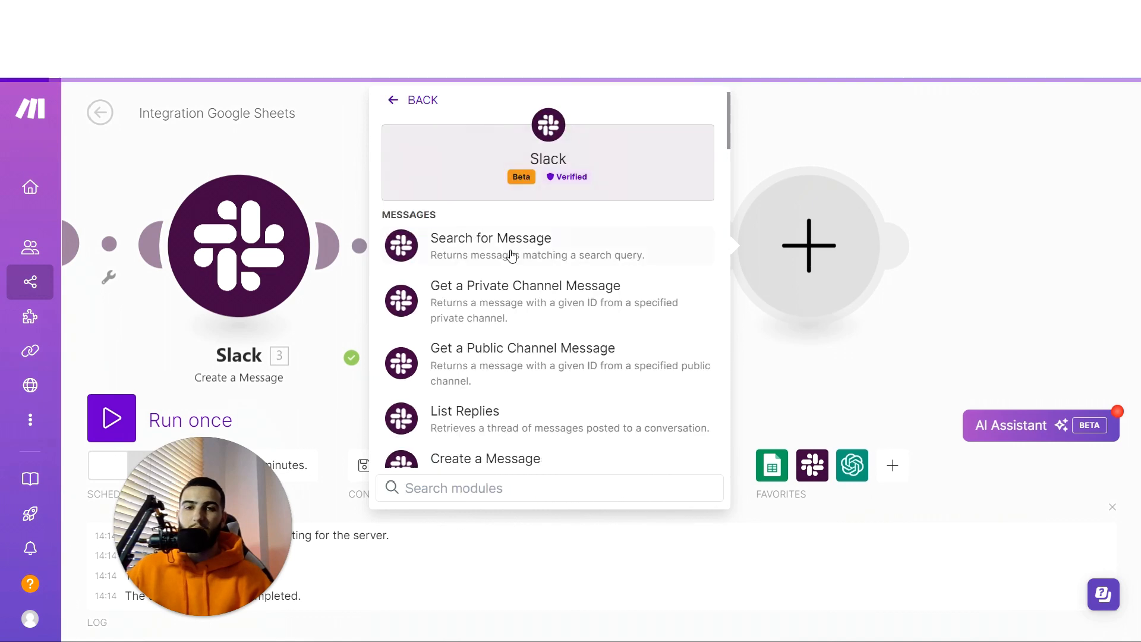
pyautogui.scroll(-3, 581, 341)
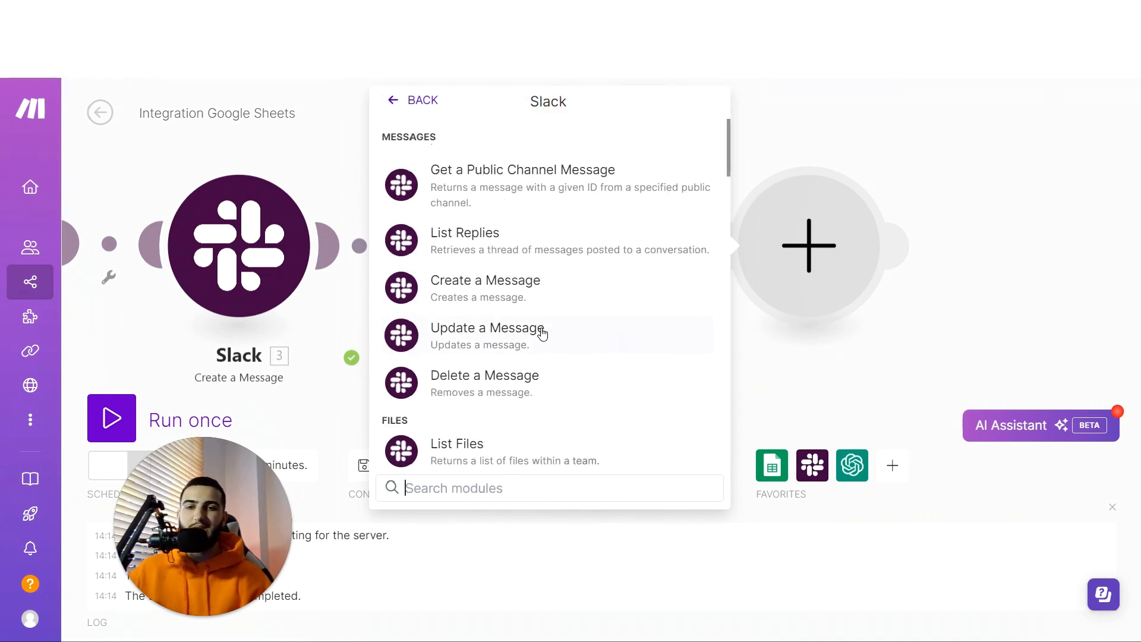
pyautogui.click(550, 283)
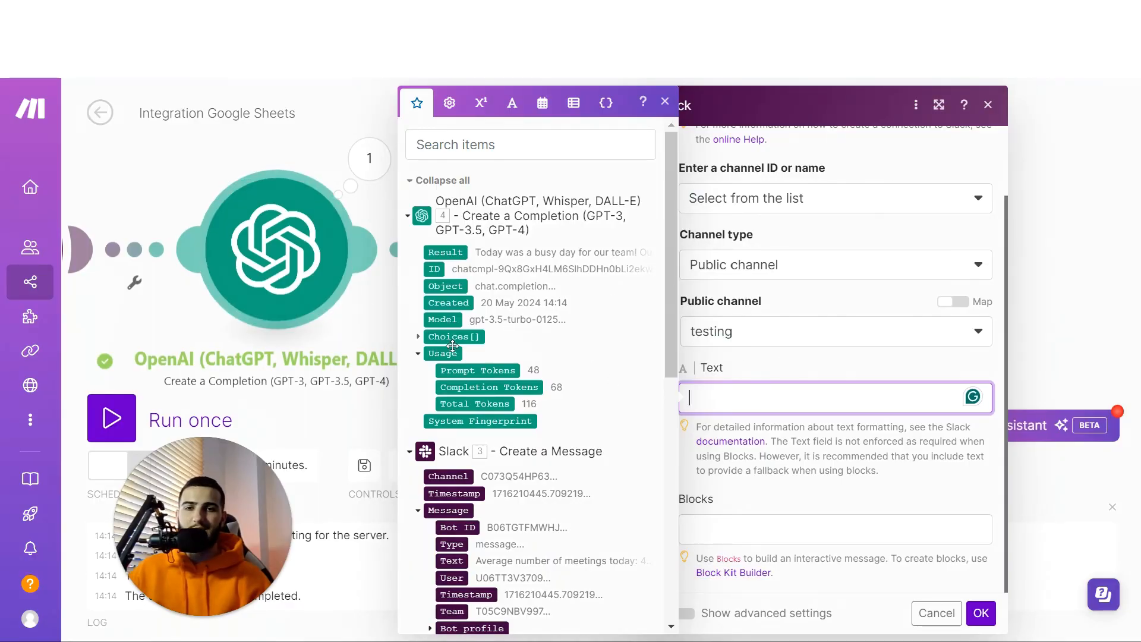
pyautogui.click(447, 250)
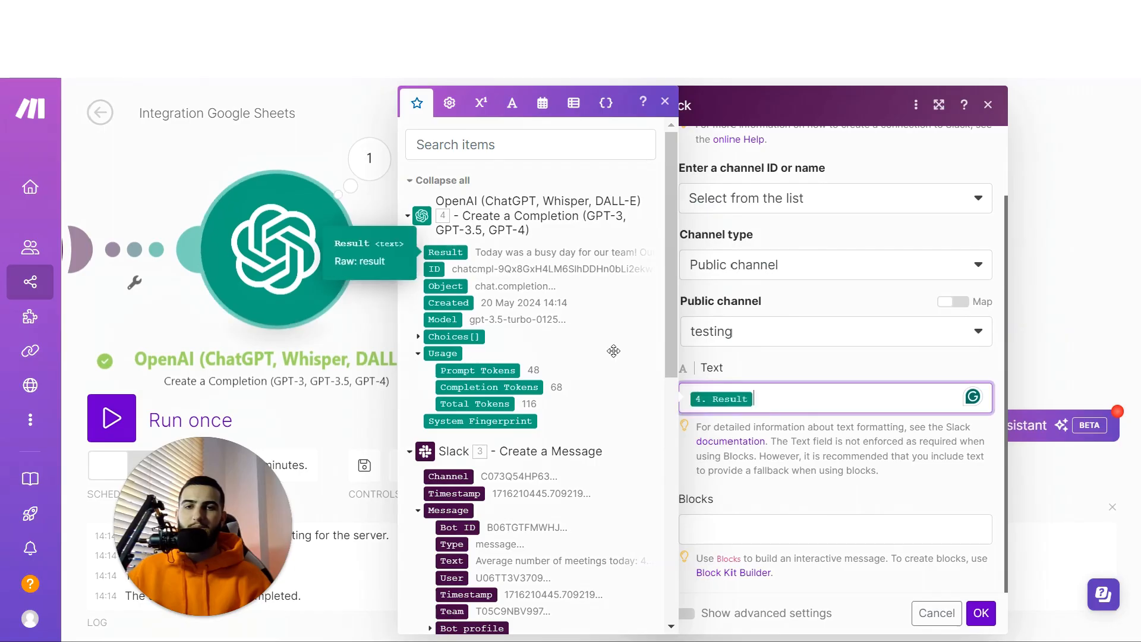
pyautogui.click(981, 612)
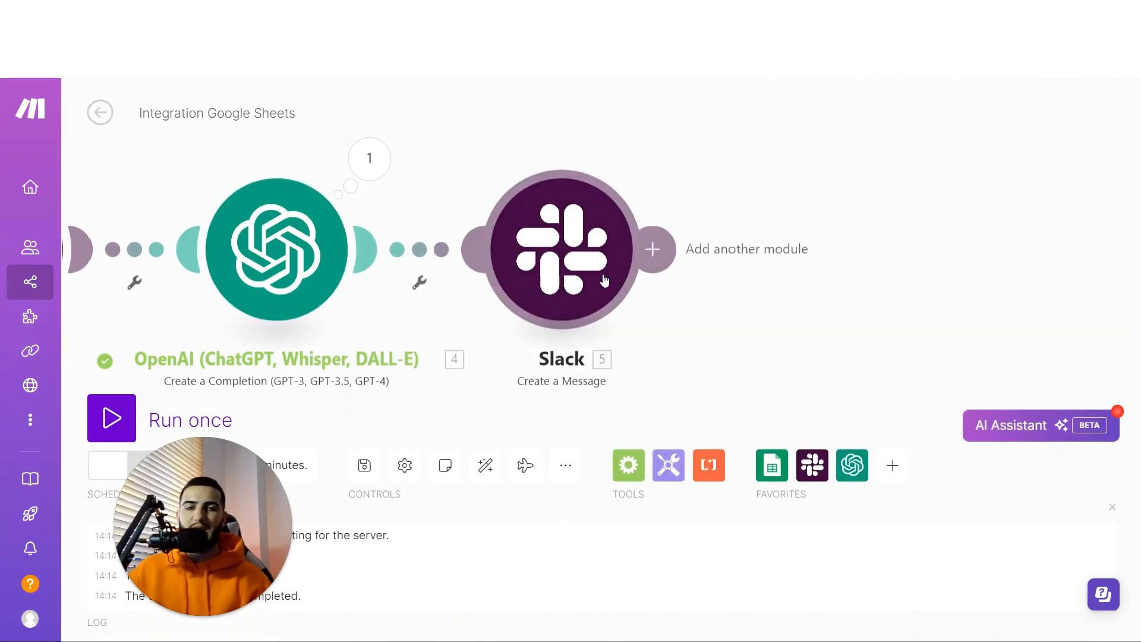
# Run only the new Slack module and read the posted summary in Slack's testing channel.
pyautogui.rightClick(604, 279)
pyautogui.click(618, 308)
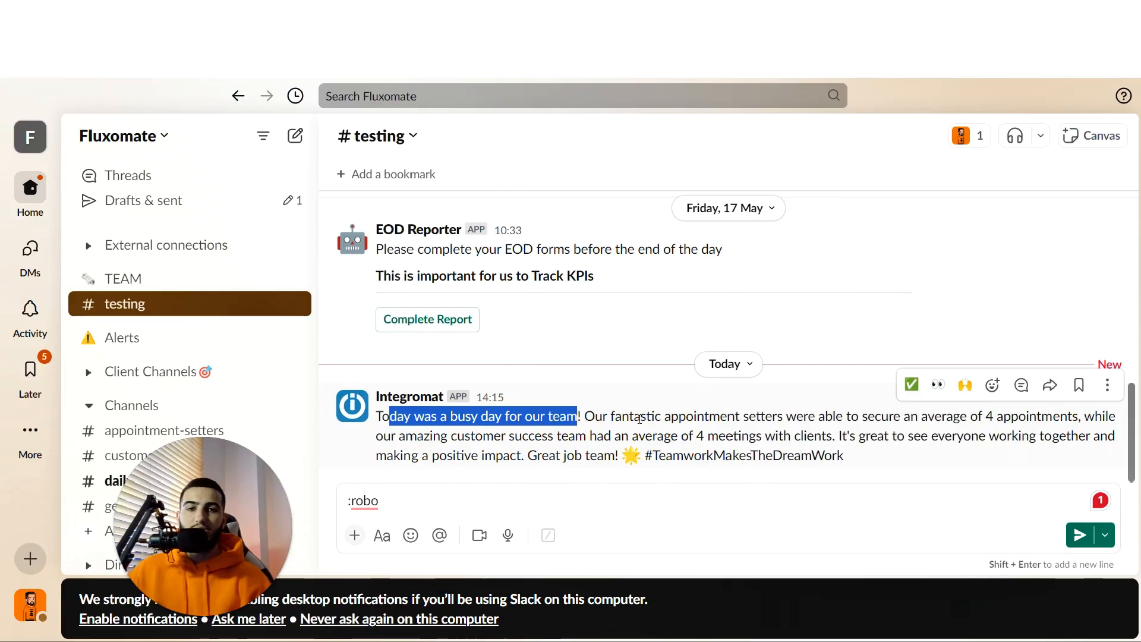
pyautogui.moveTo(639, 419); pyautogui.dragTo(662, 417)
pyautogui.click(752, 435)
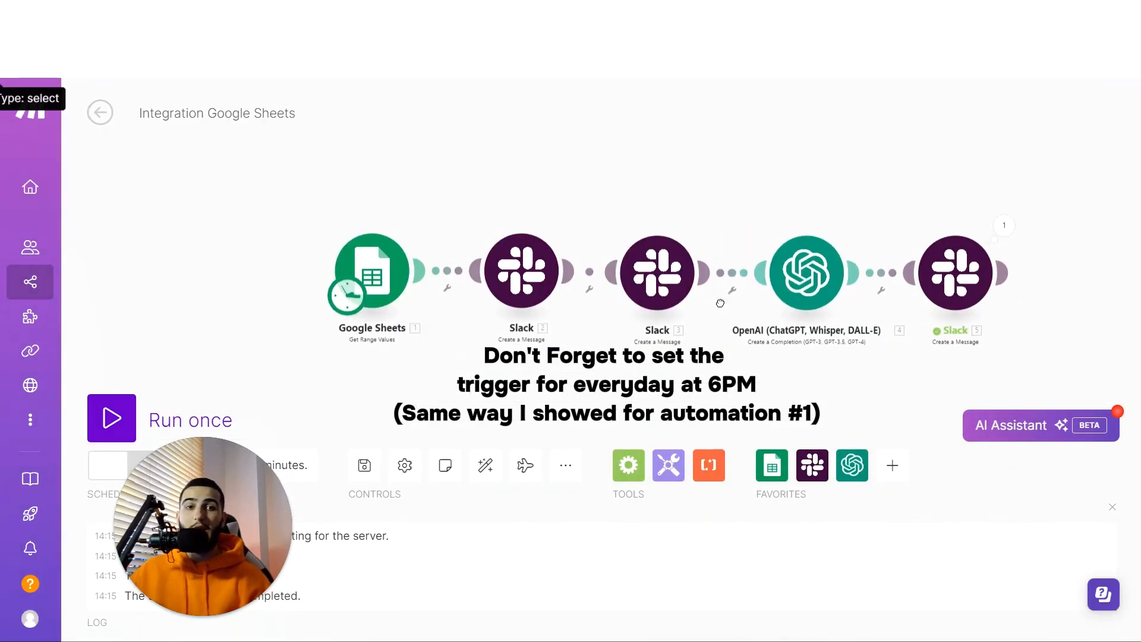
pyautogui.moveTo(720, 303); pyautogui.dragTo(719, 306)
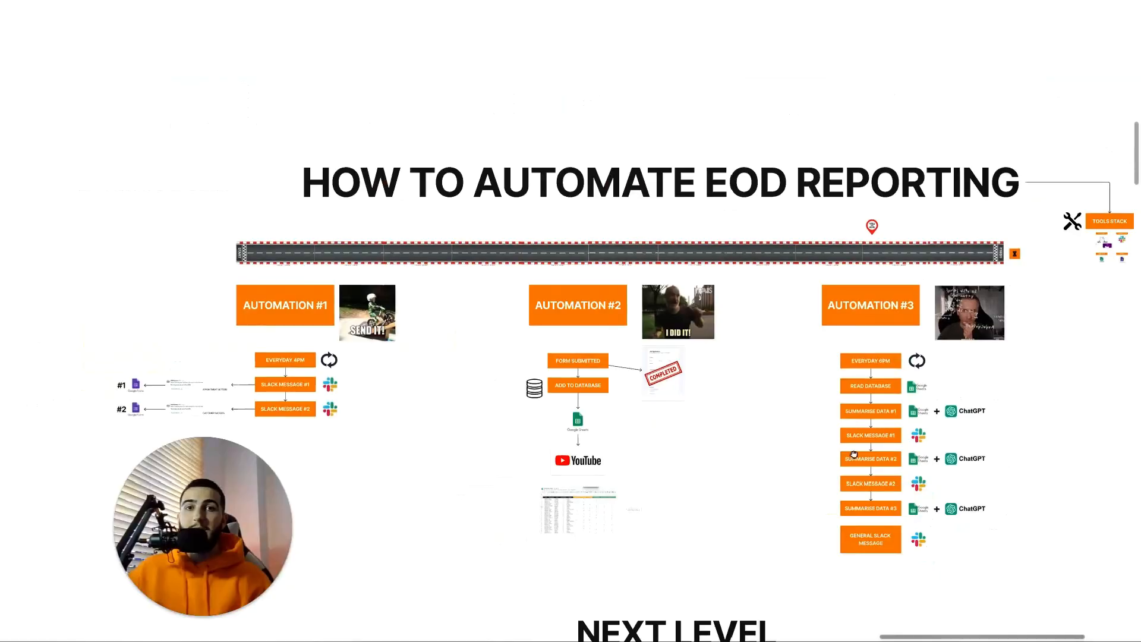
# Review the three EOD automation flows and the Next Level ideas on the whiteboard, plus the questions in the Google Forms report.
pyautogui.scroll(-1, 822, 453)
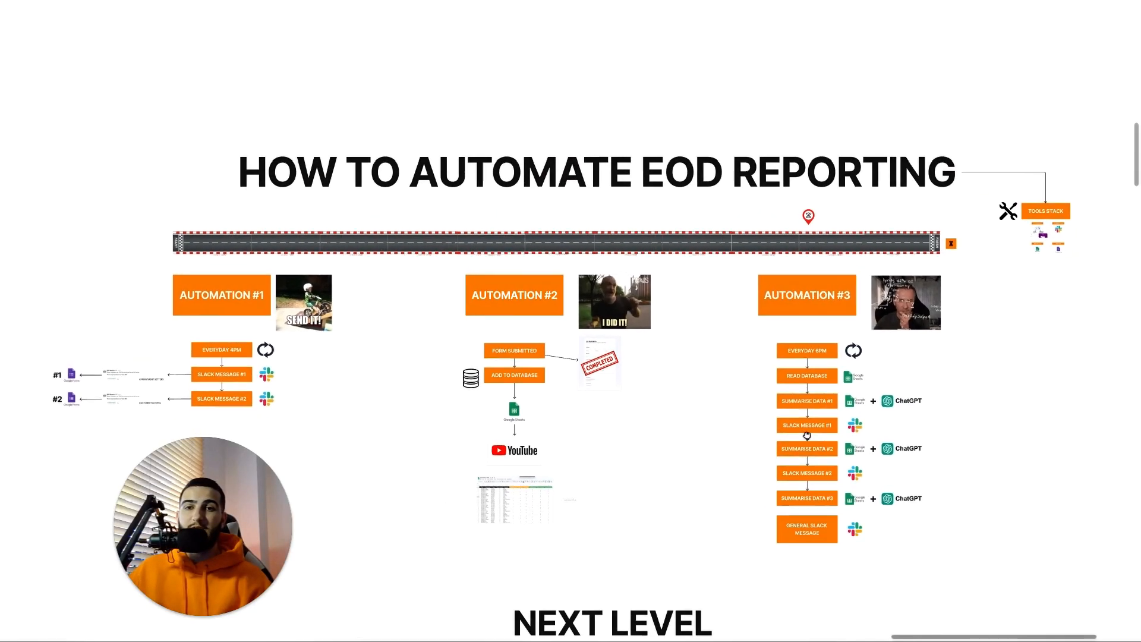
pyautogui.moveTo(807, 436)
pyautogui.mouseDown()
pyautogui.moveTo(818, 370)
pyautogui.moveTo(815, 423)
pyautogui.mouseUp()
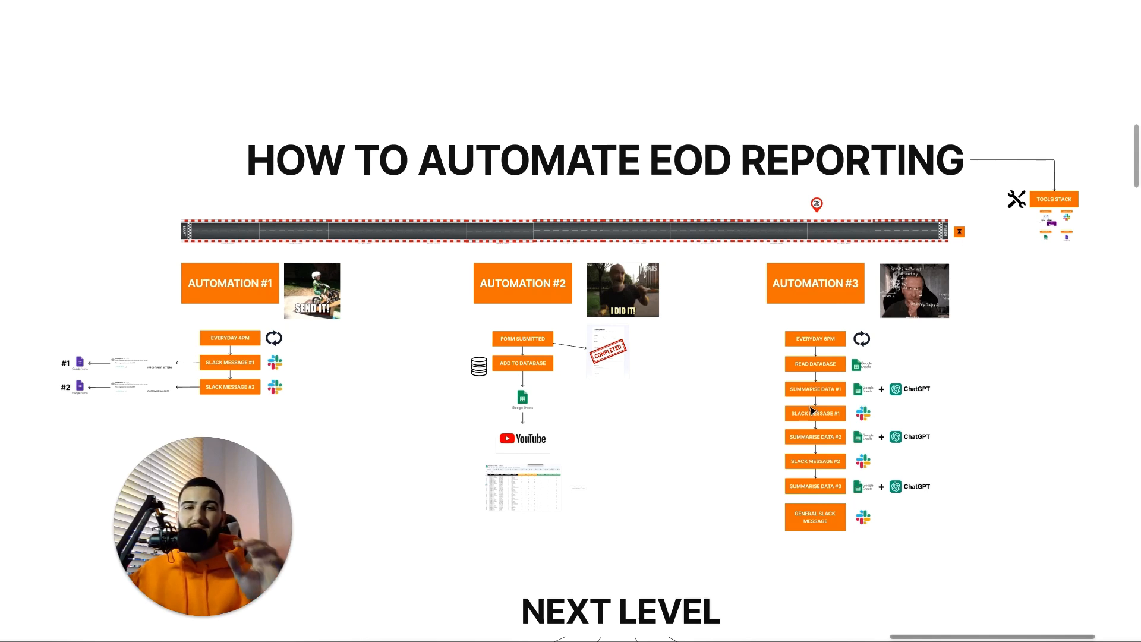
pyautogui.scroll(-5, 682, 385)
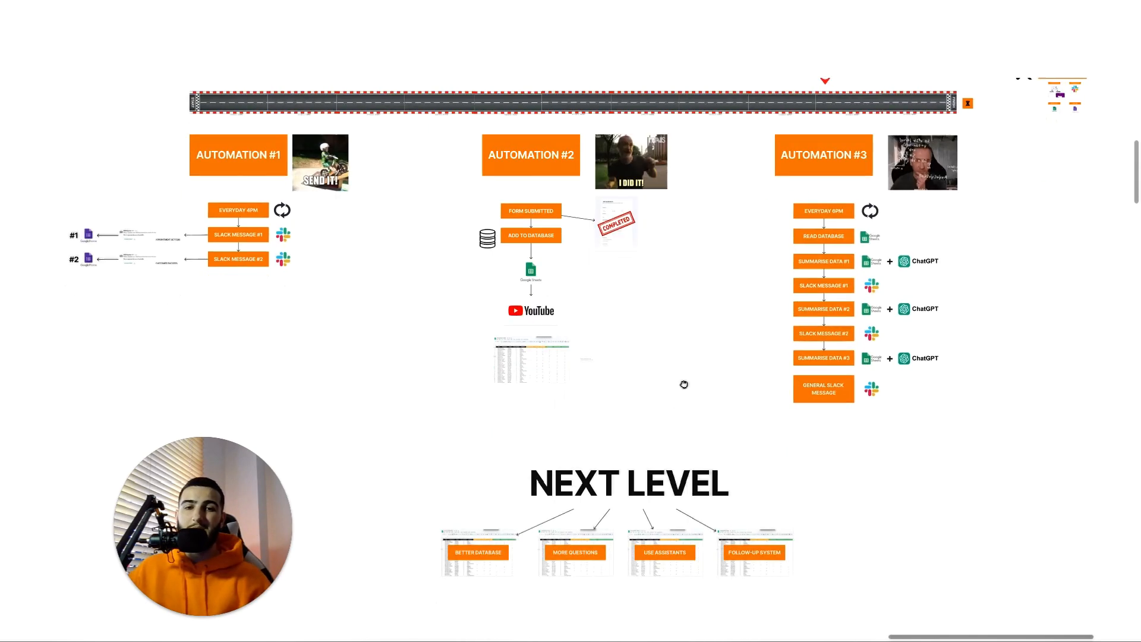
pyautogui.scroll(2, 611, 491)
pyautogui.scroll(5, 624, 447)
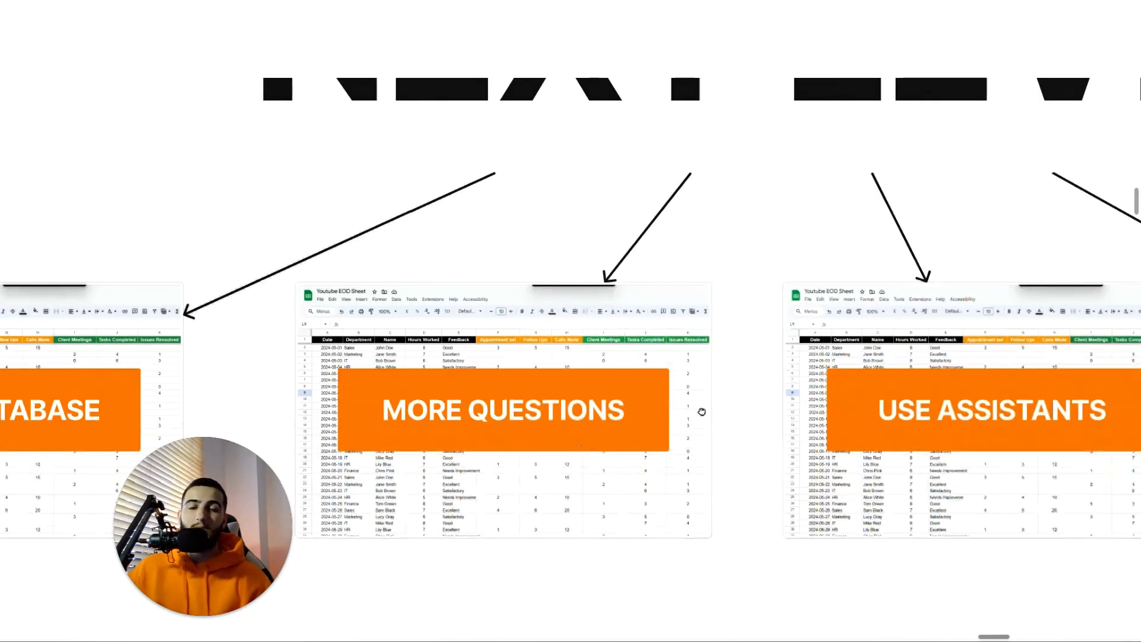
pyautogui.hscroll(-10, 701, 407)
pyautogui.moveTo(949, 341); pyautogui.dragTo(943, 394)
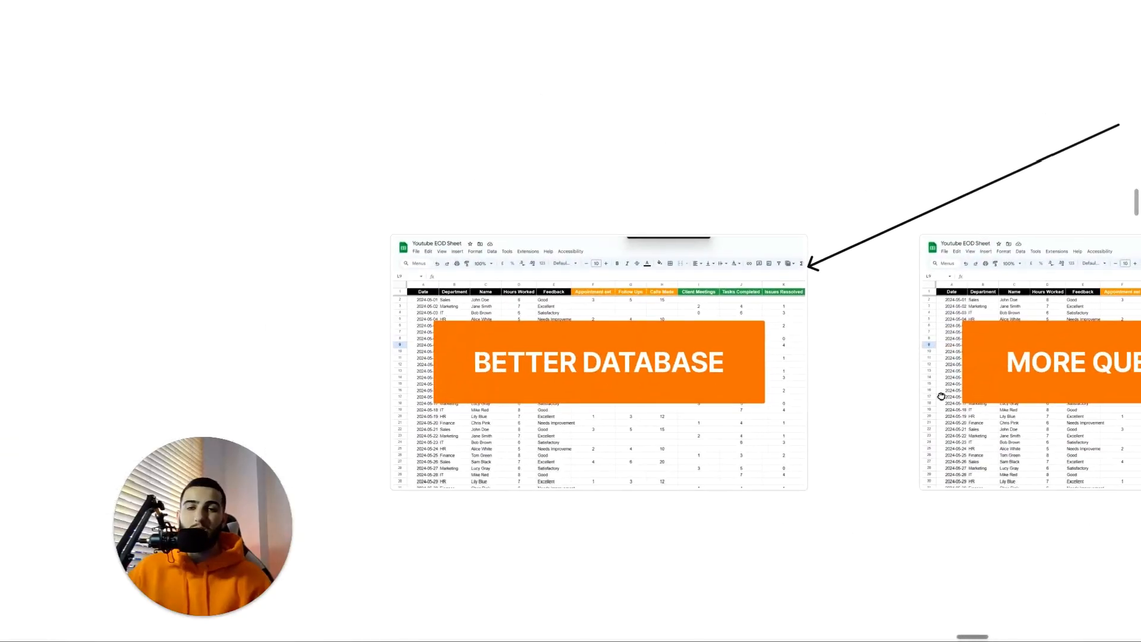
pyautogui.scroll(3, 683, 411)
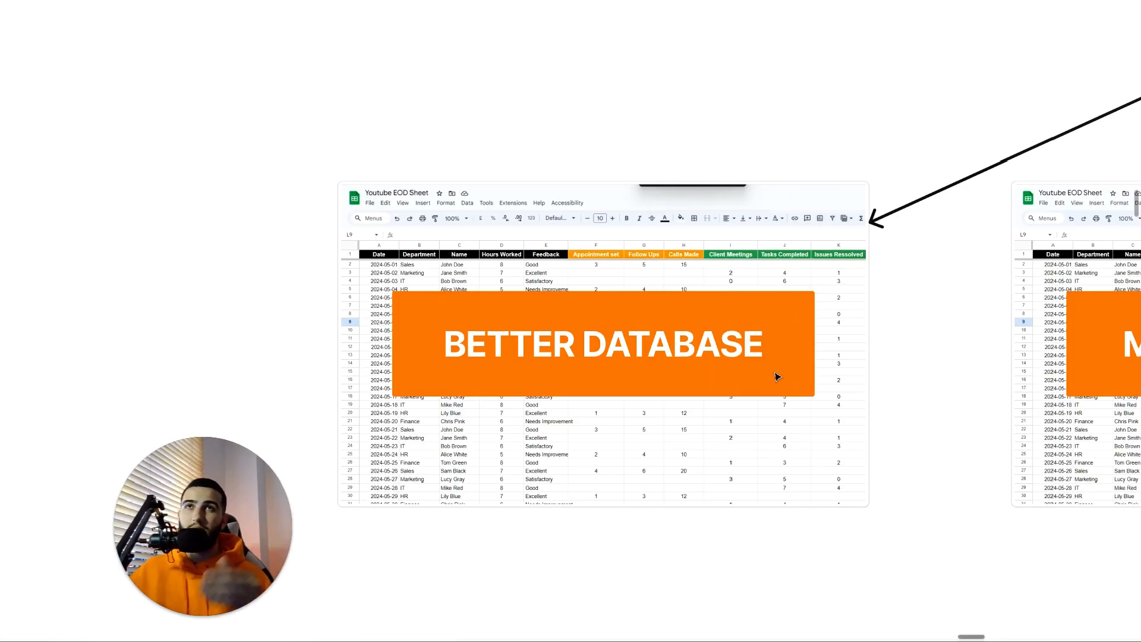
pyautogui.moveTo(744, 362); pyautogui.dragTo(737, 354)
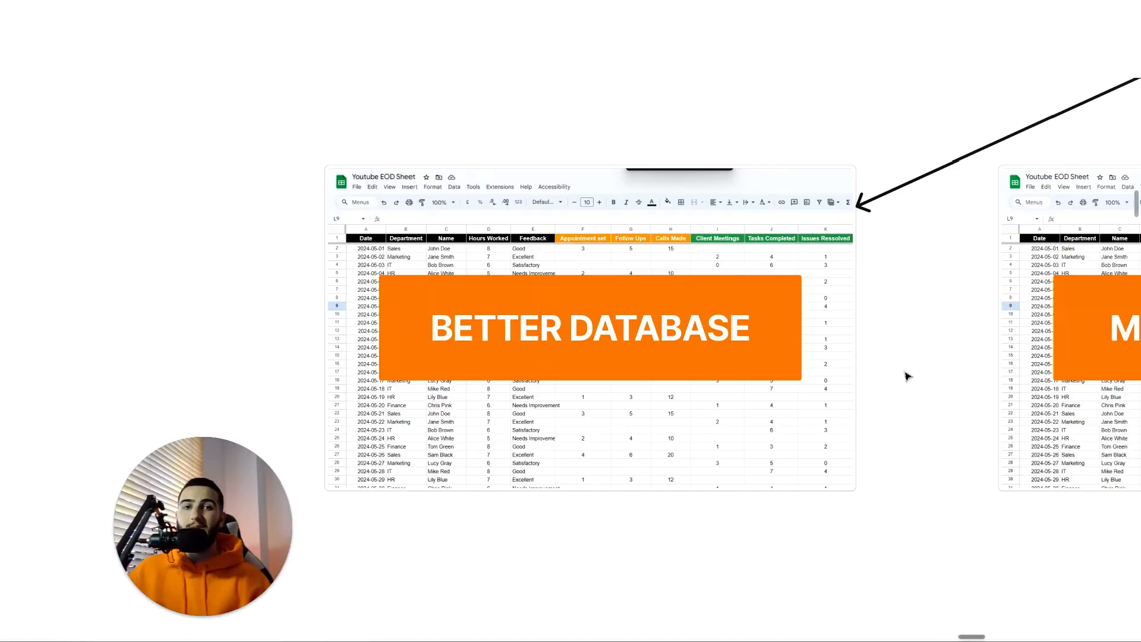
pyautogui.hscroll(10, 903, 374)
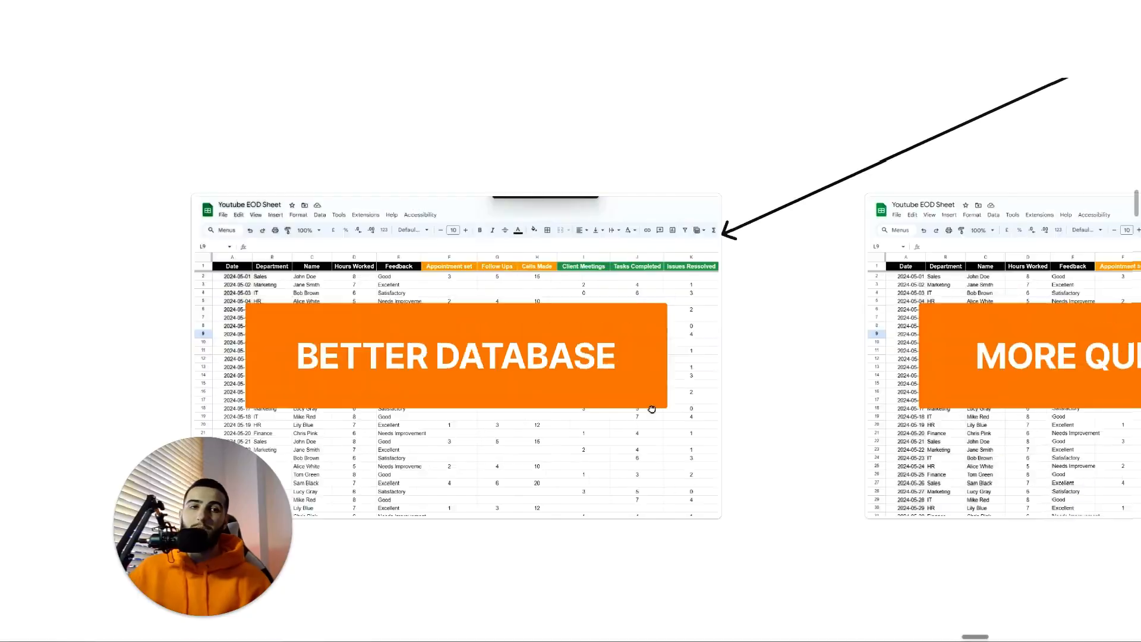
pyautogui.hscroll(5, 733, 287)
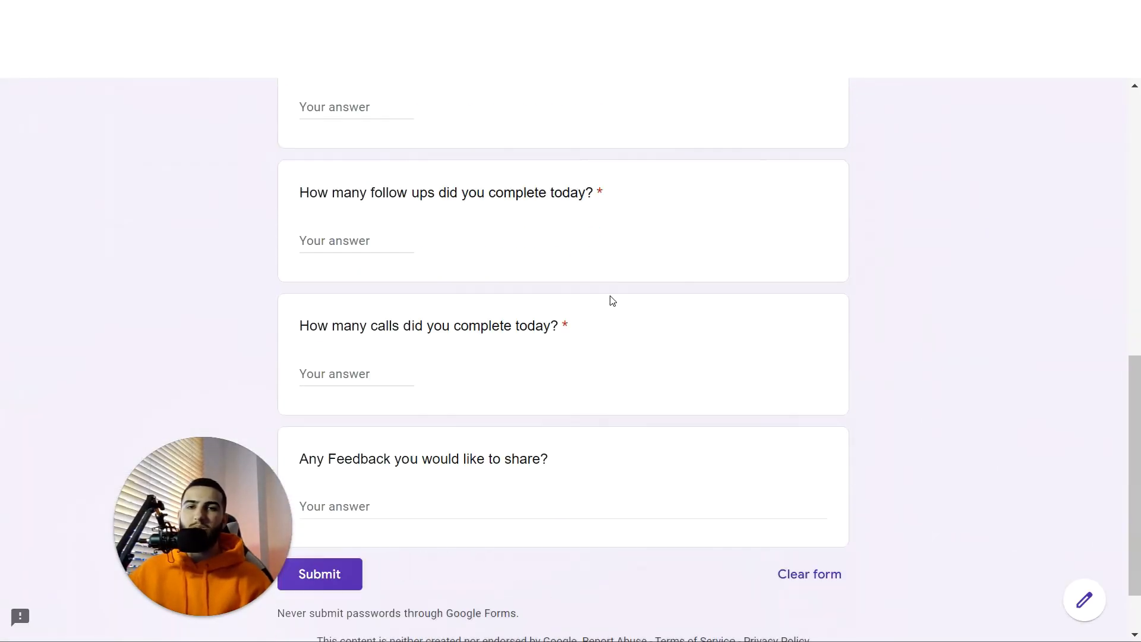
pyautogui.scroll(15, 609, 301)
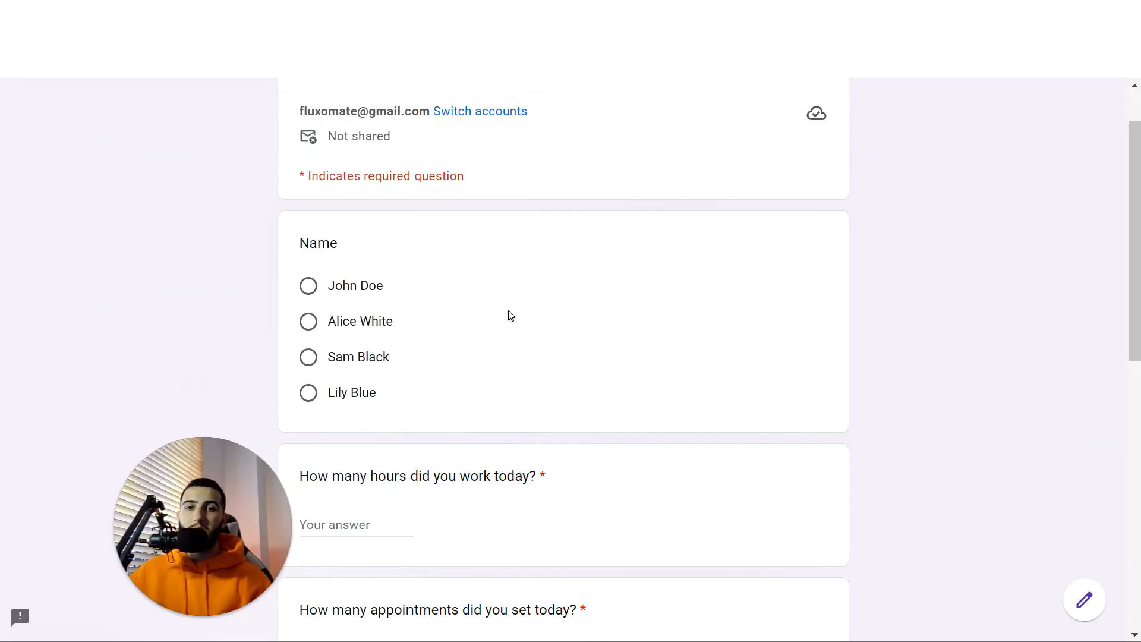
pyautogui.scroll(-5, 509, 315)
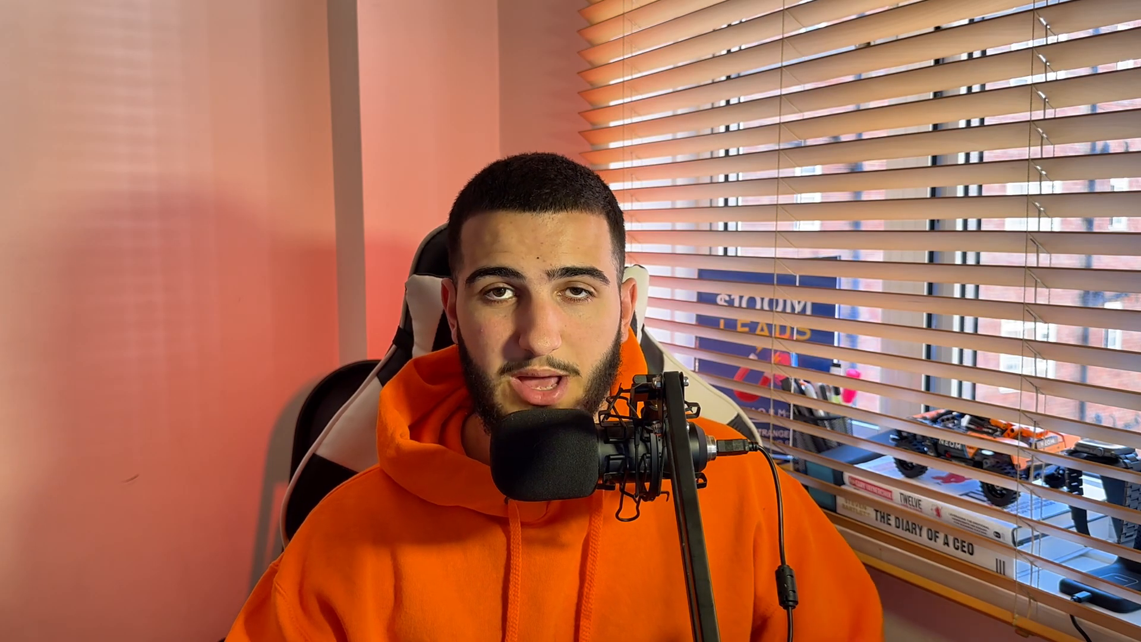